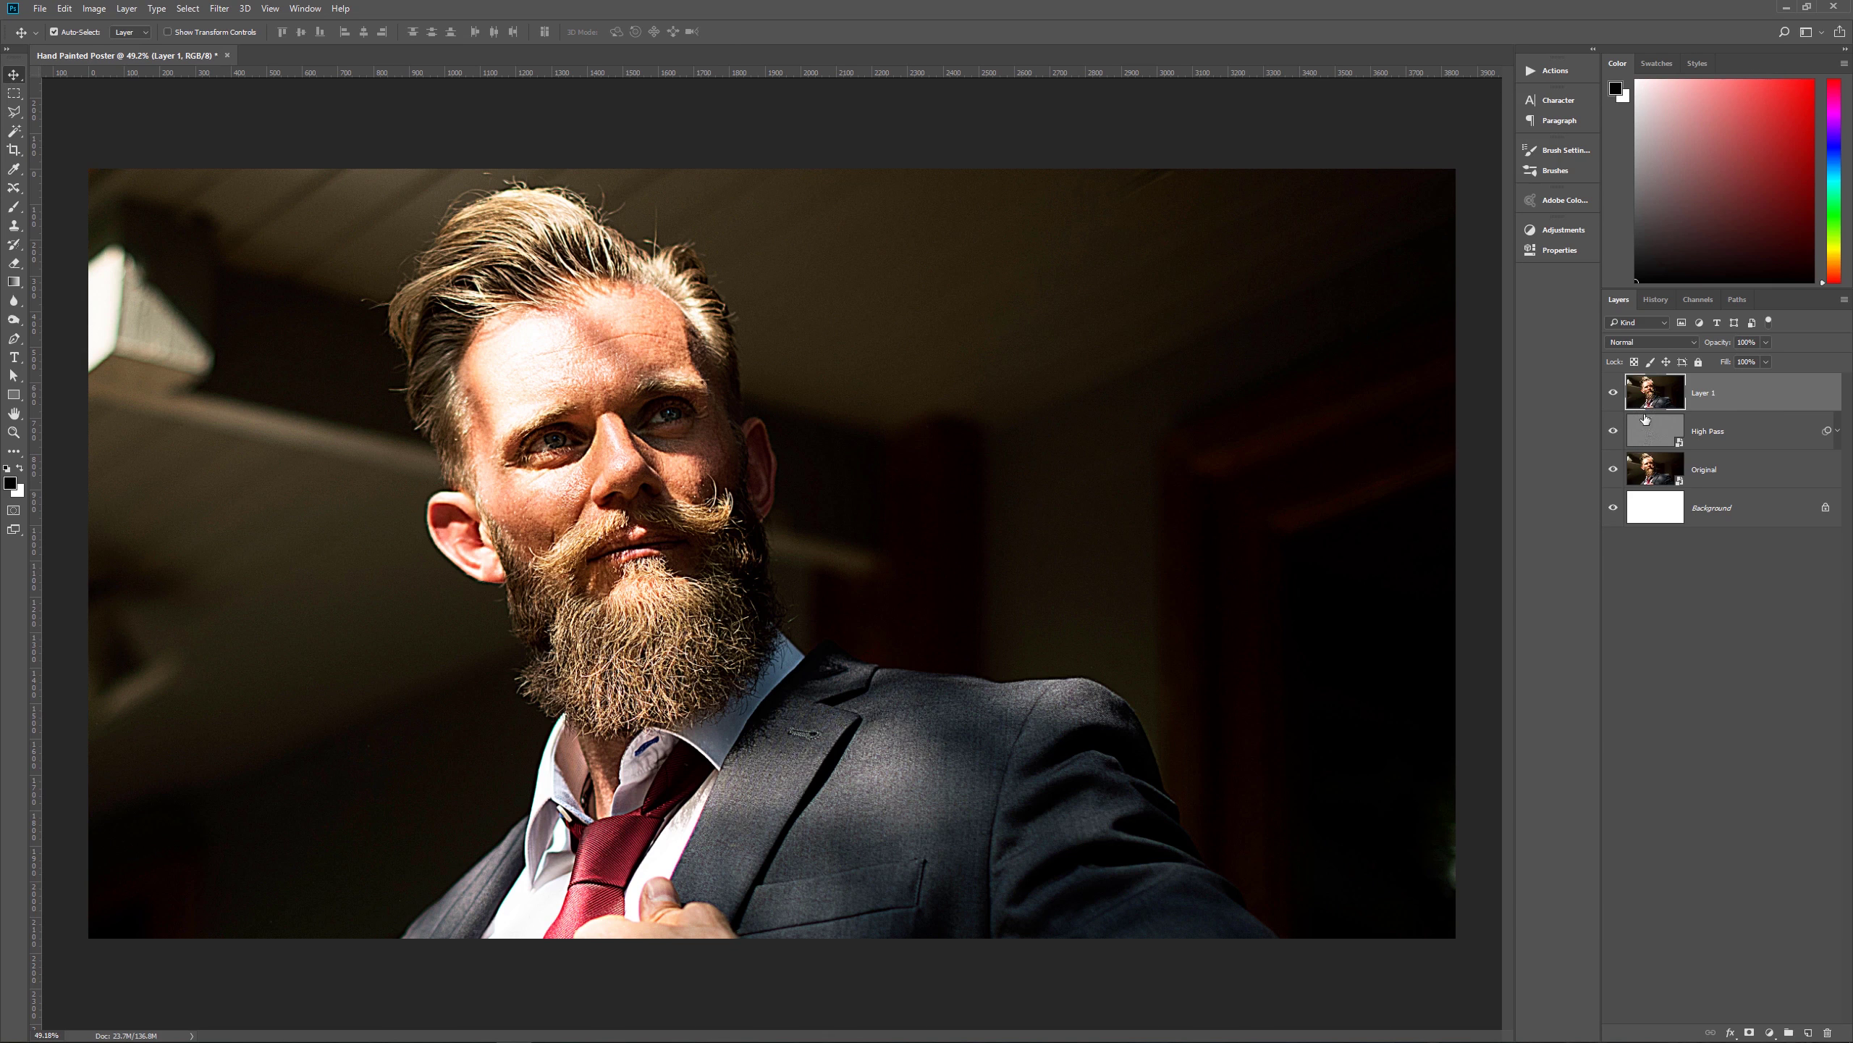
- Rename Layer 1 as Merged and convert it to a smart object
double_click(1703, 395)
text(Merged)
key(Return)
right_click(1742, 397)
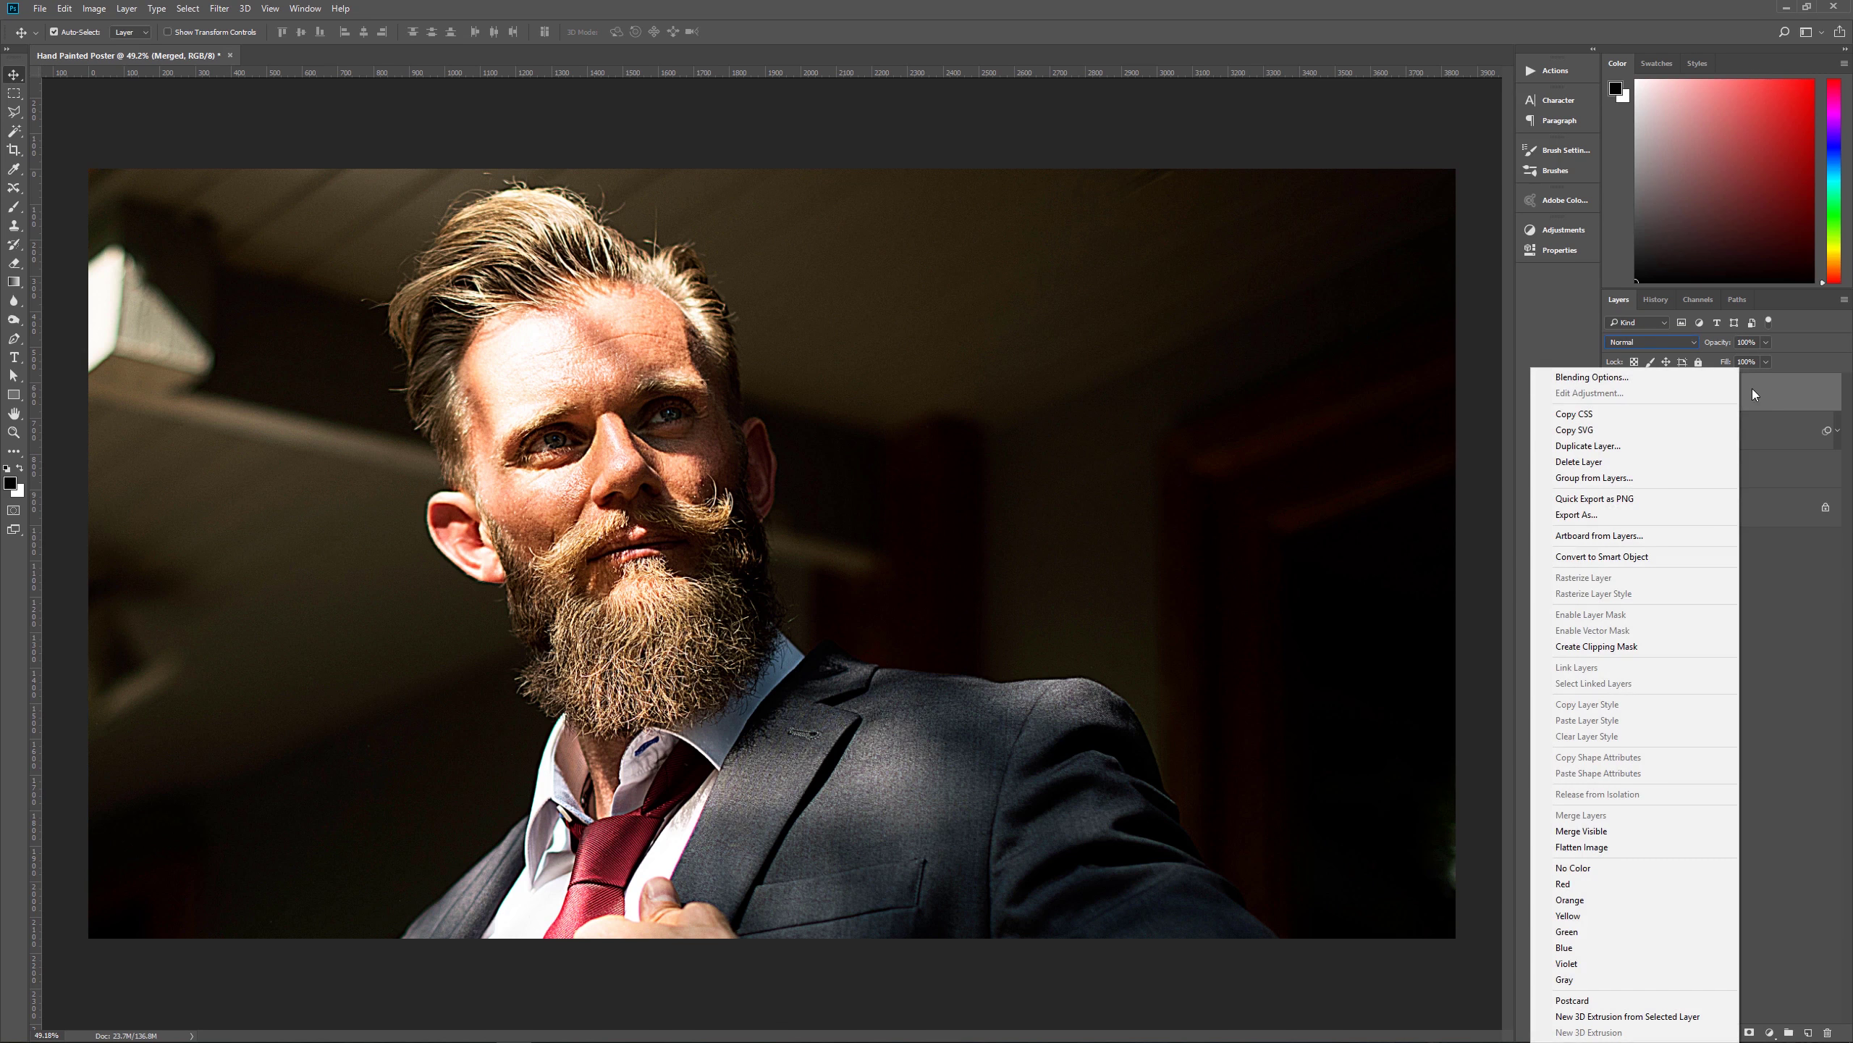
click(1668, 556)
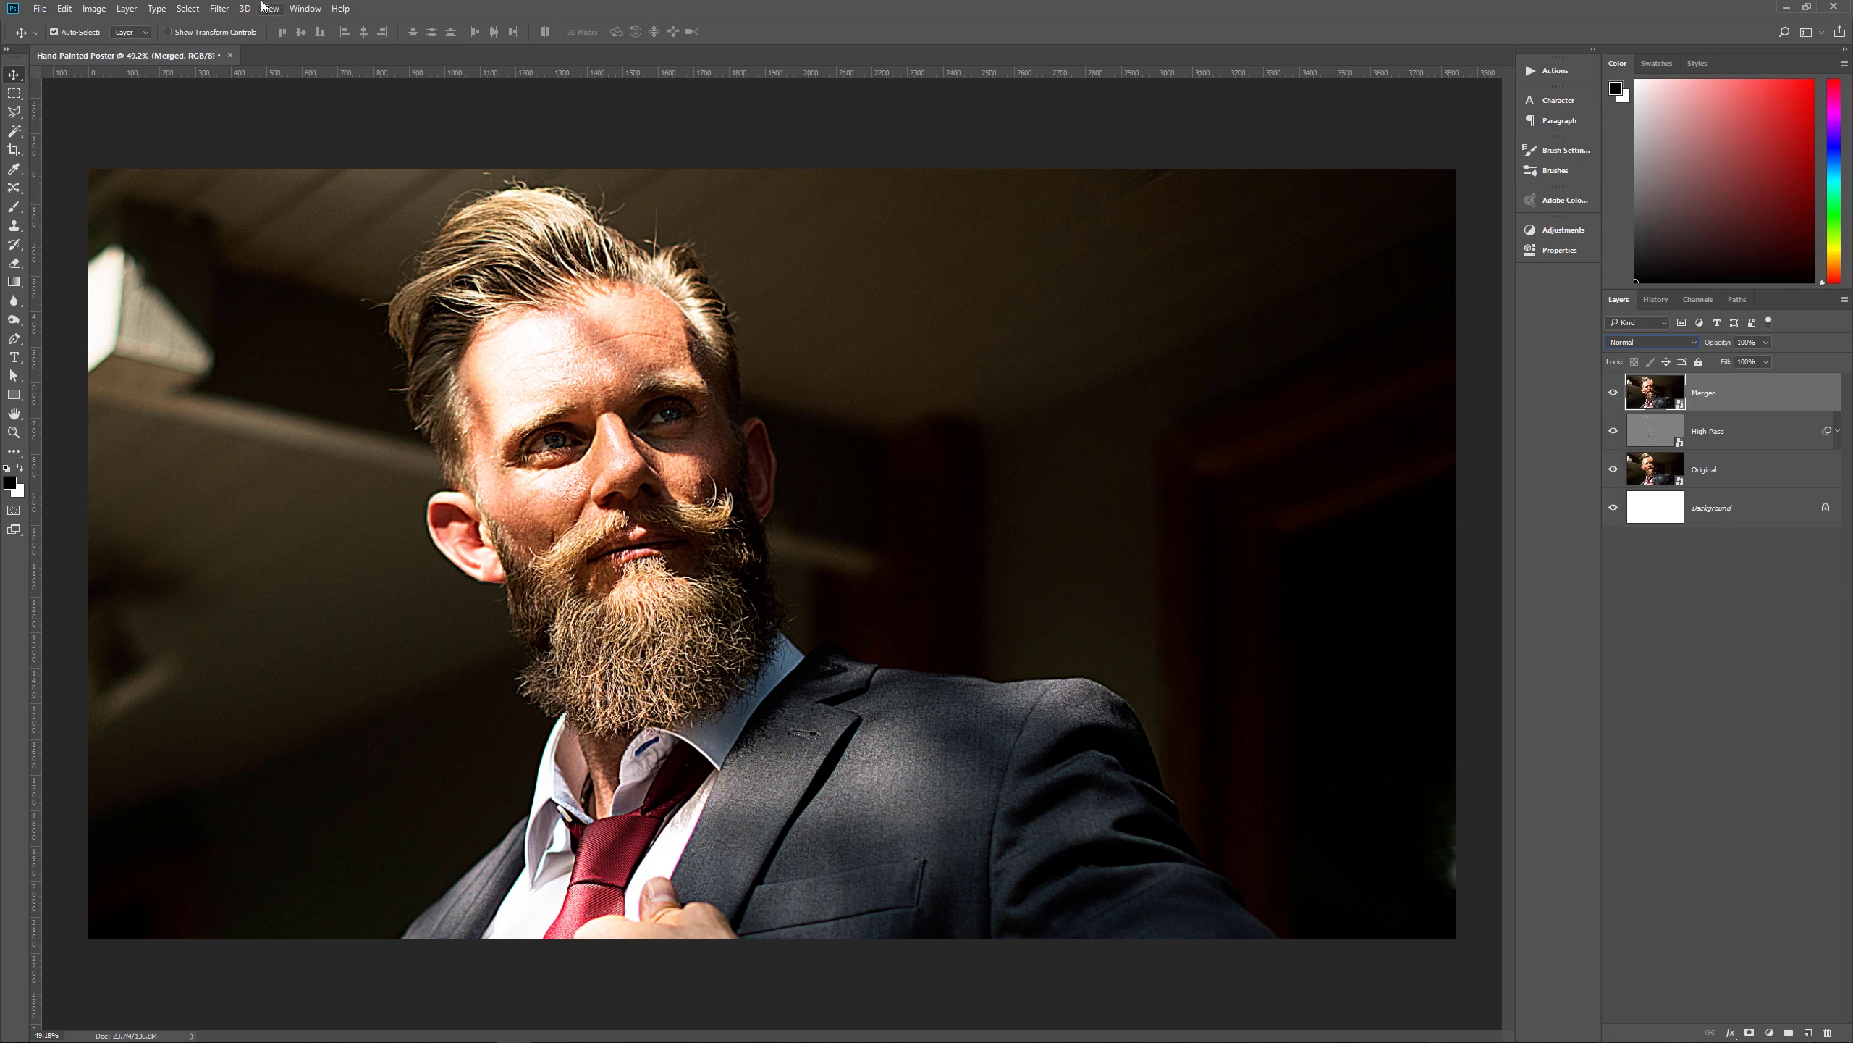
- Apply the Oil Paint filter to the Merged layer with Stylization 5.0, Cleanliness 7.5, Scale 10.0, Bristle Detail 10.0, lighting angle -45 and Shine 0.2
click(218, 8)
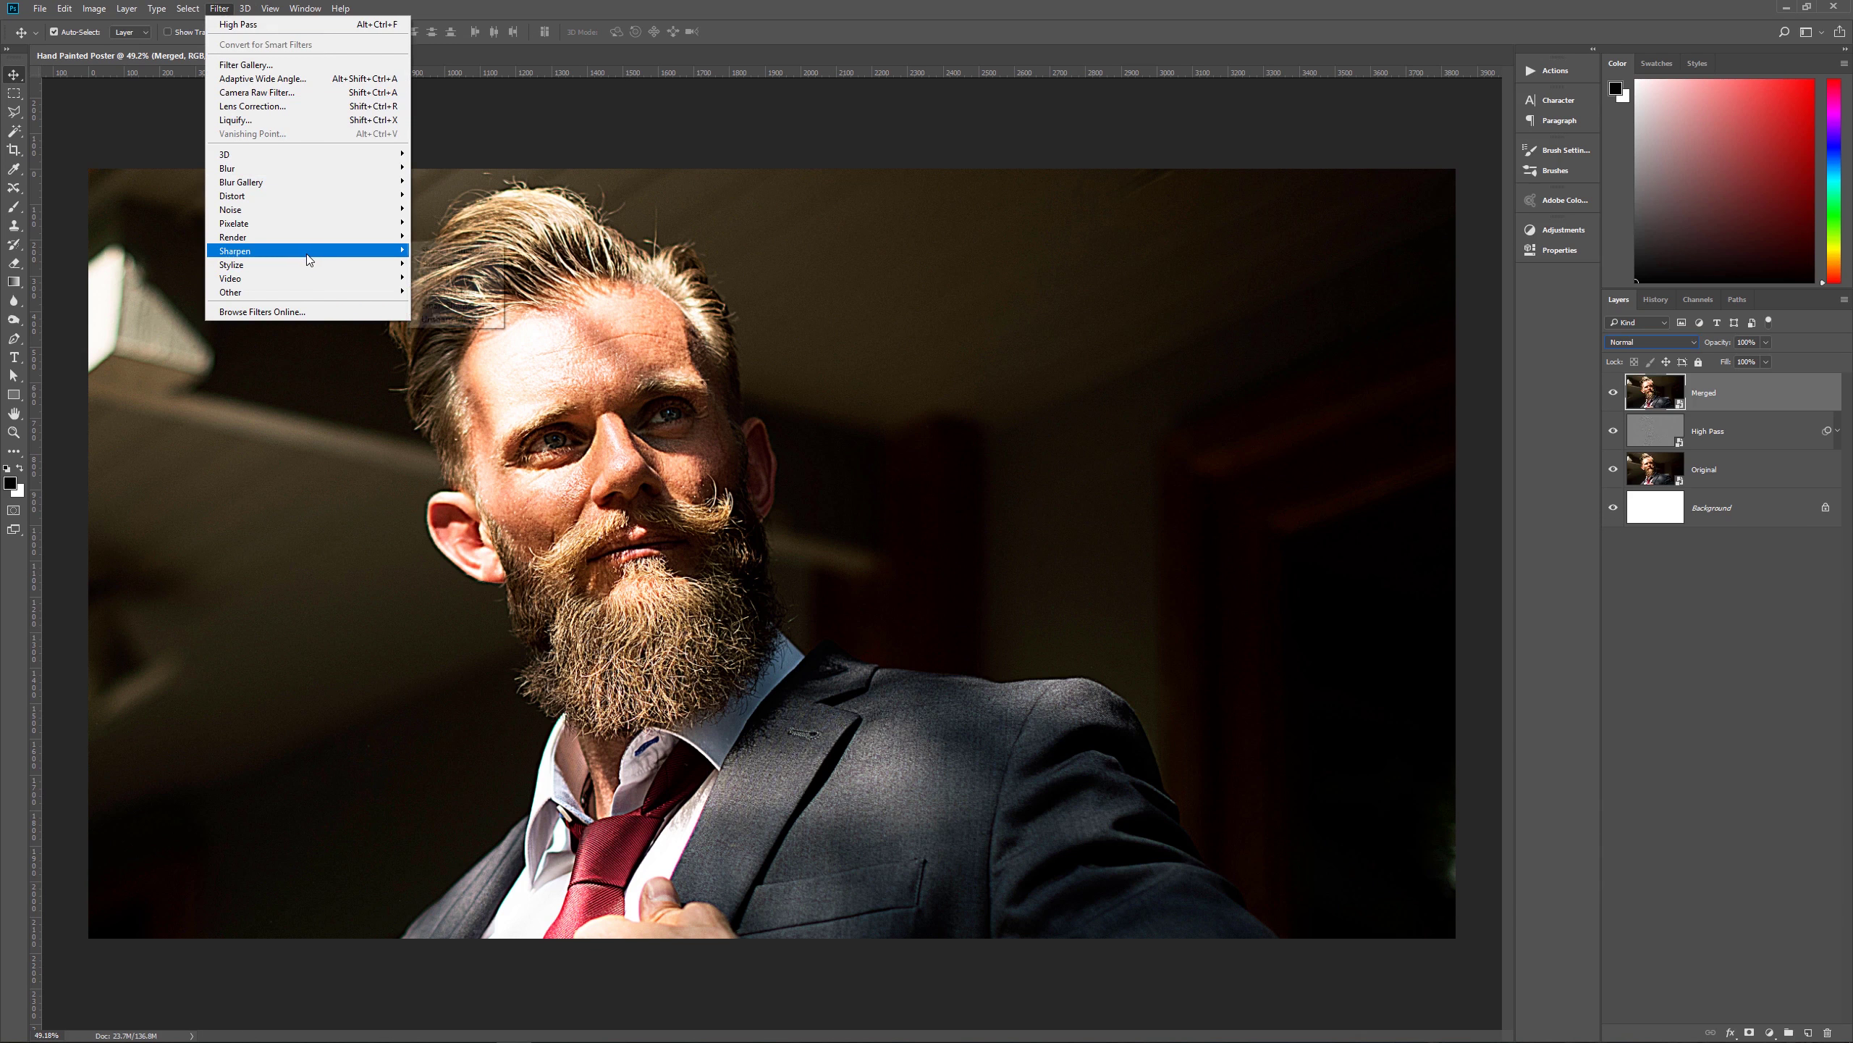
mouse_move(306, 264)
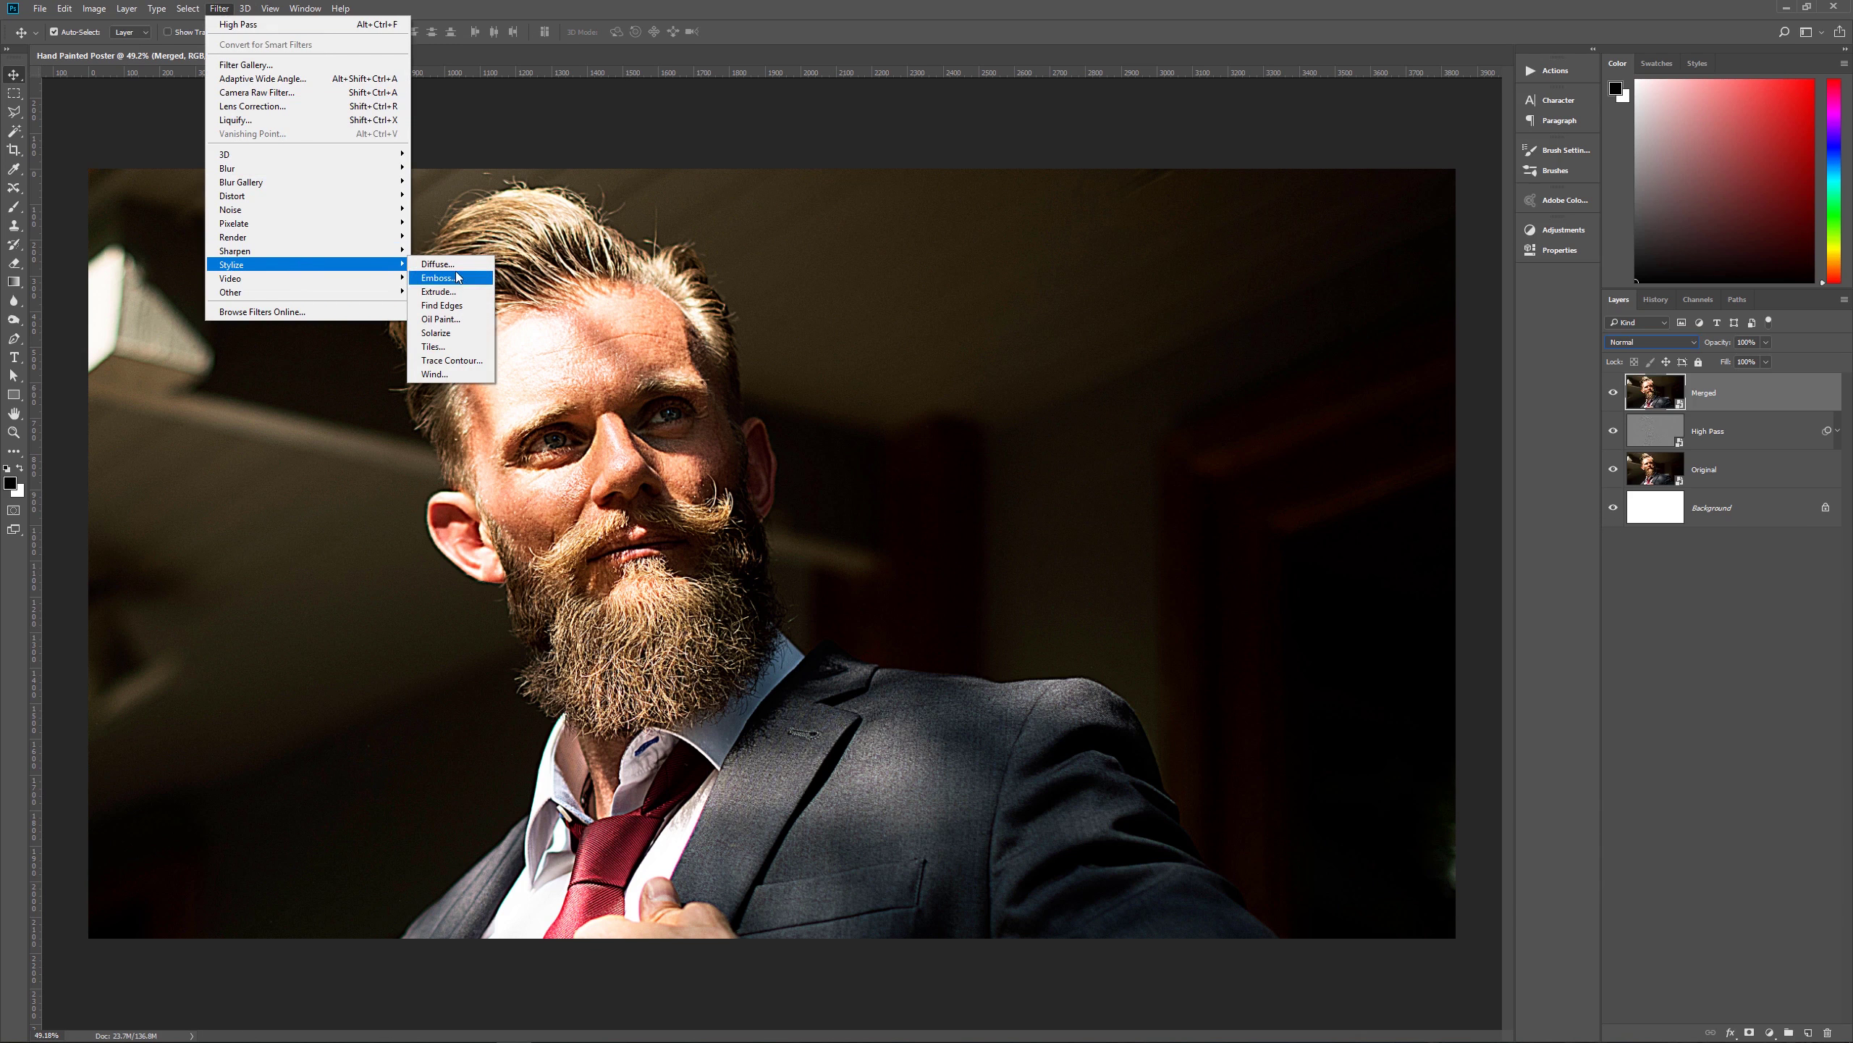
click(438, 320)
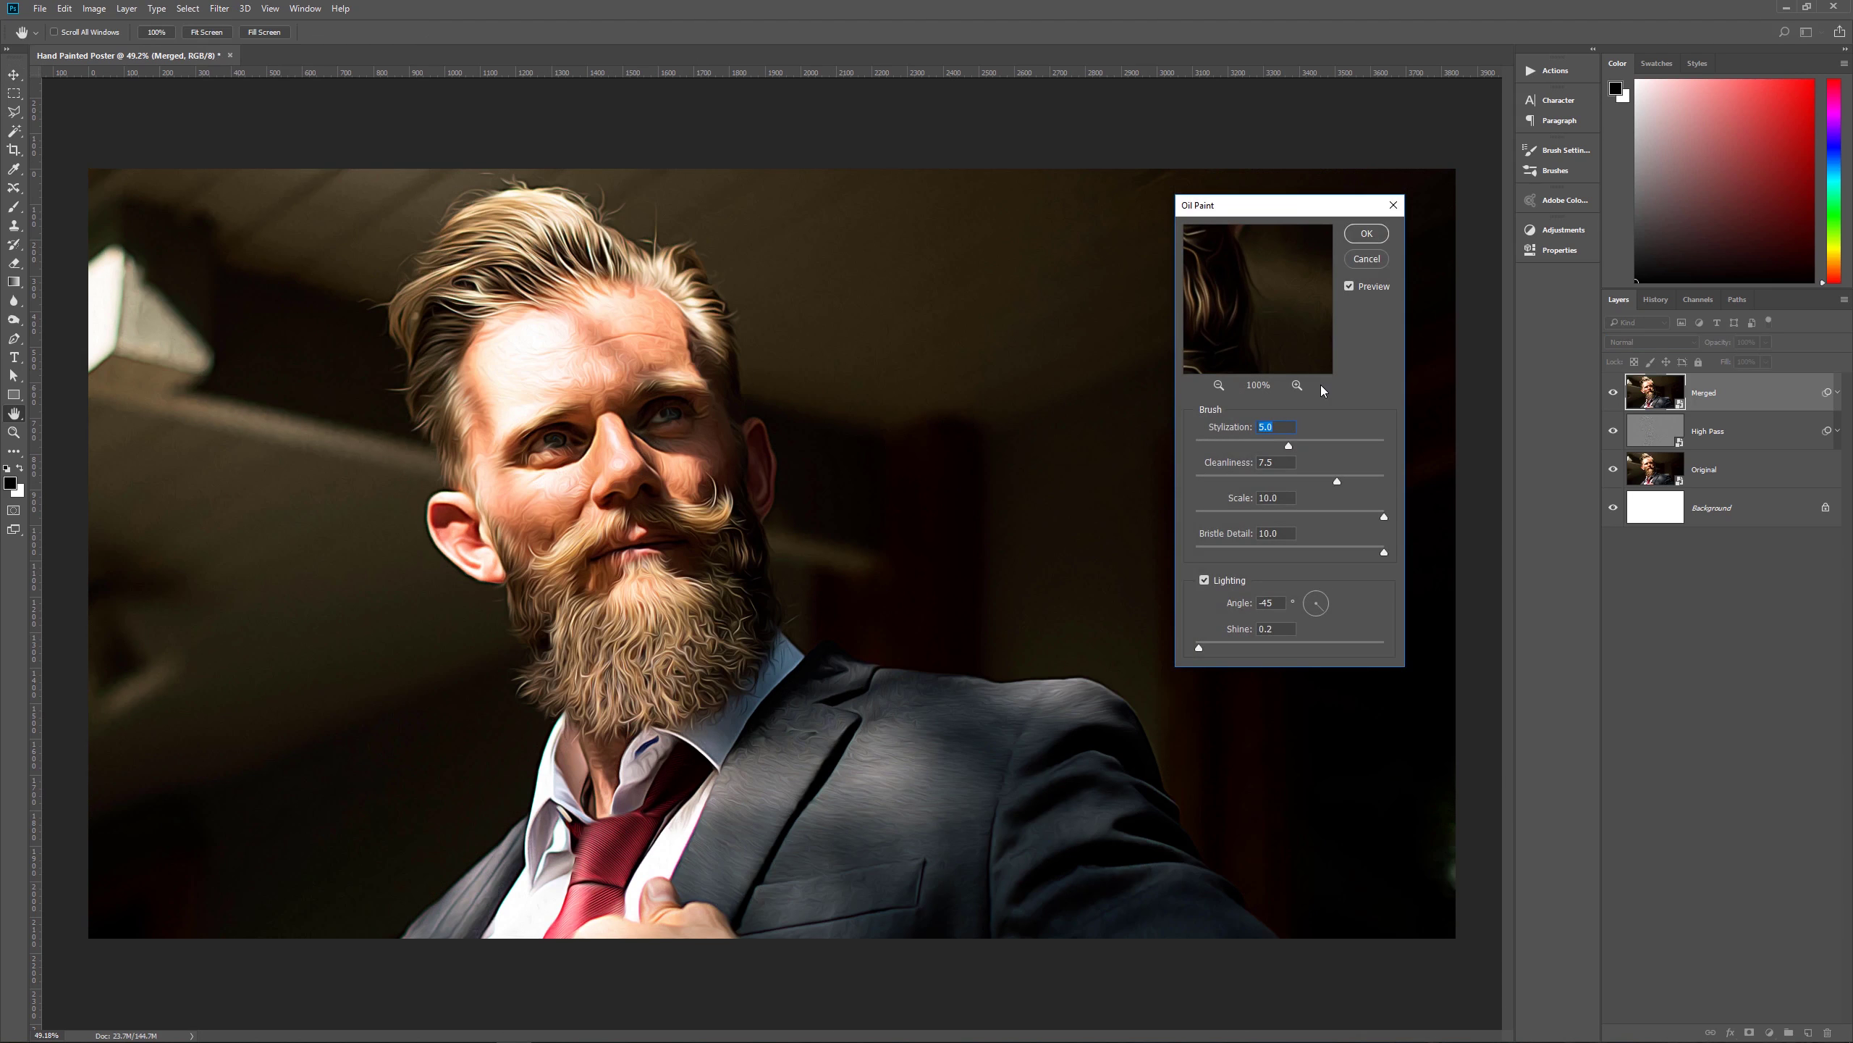
drag(1220, 286, 1310, 337)
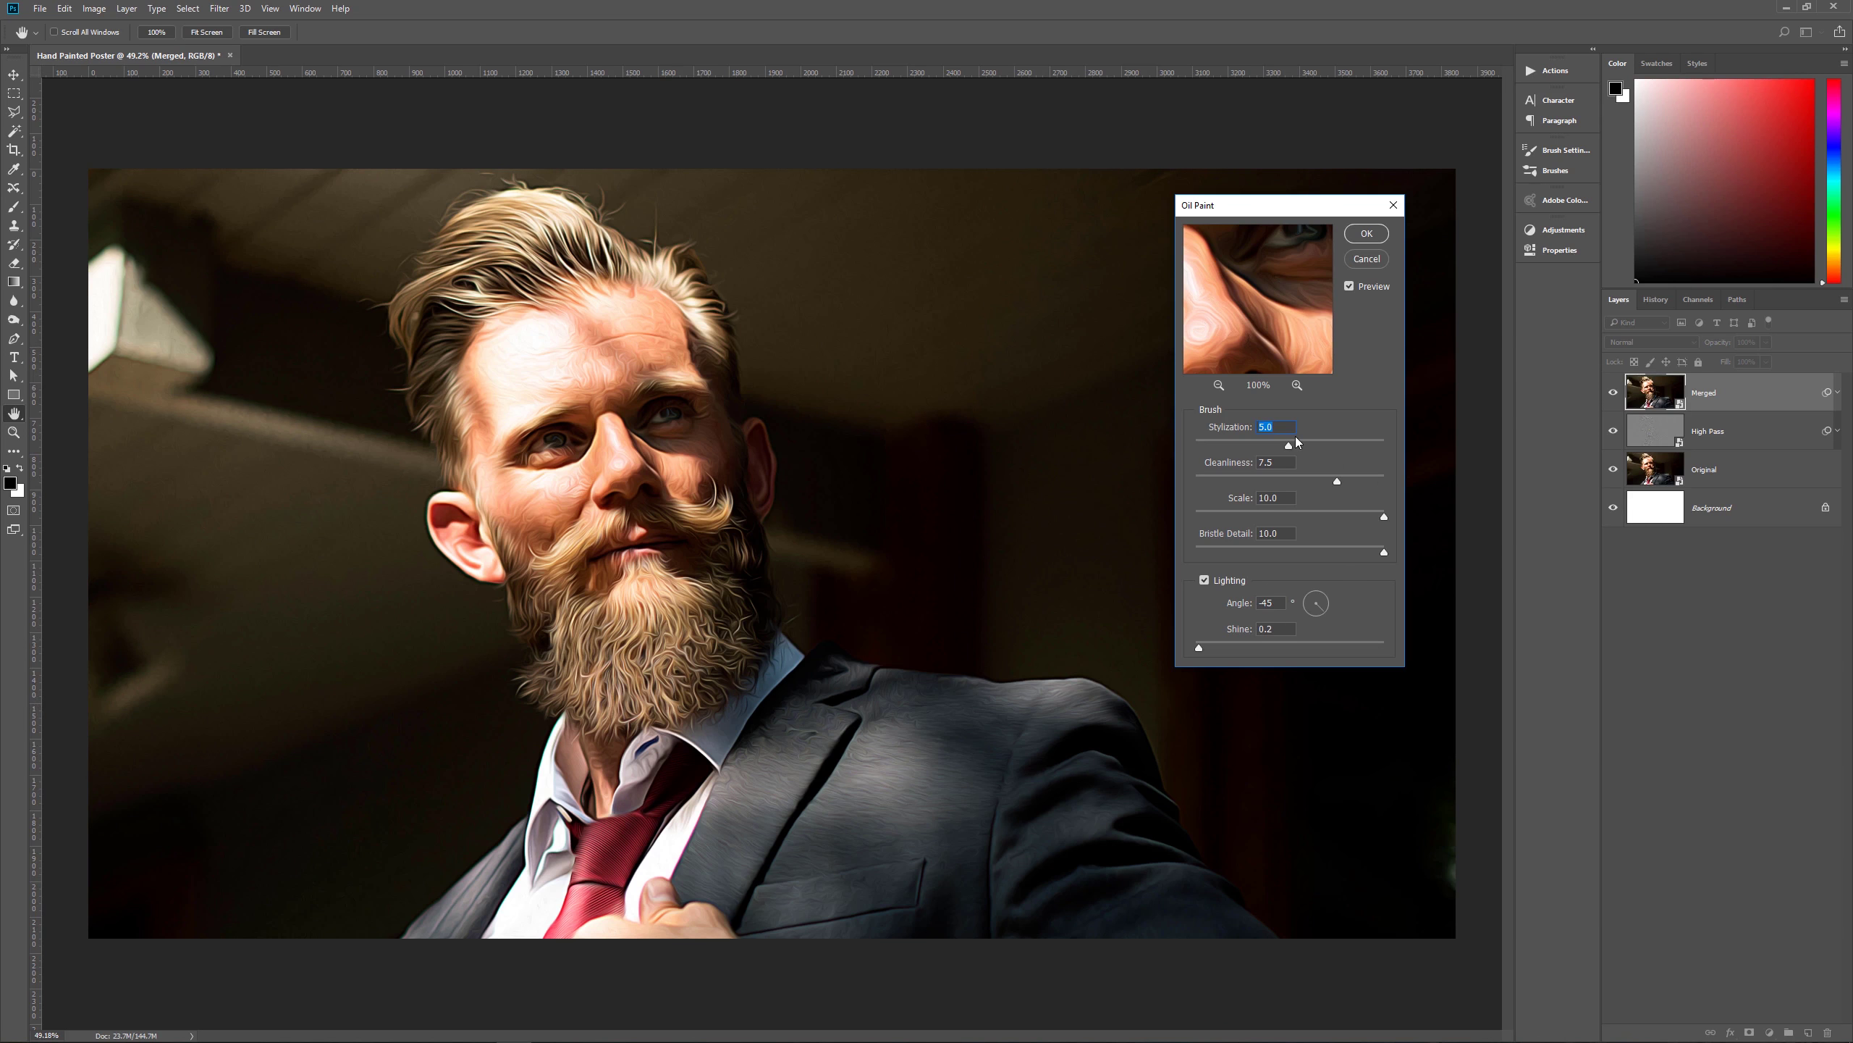
click(1367, 235)
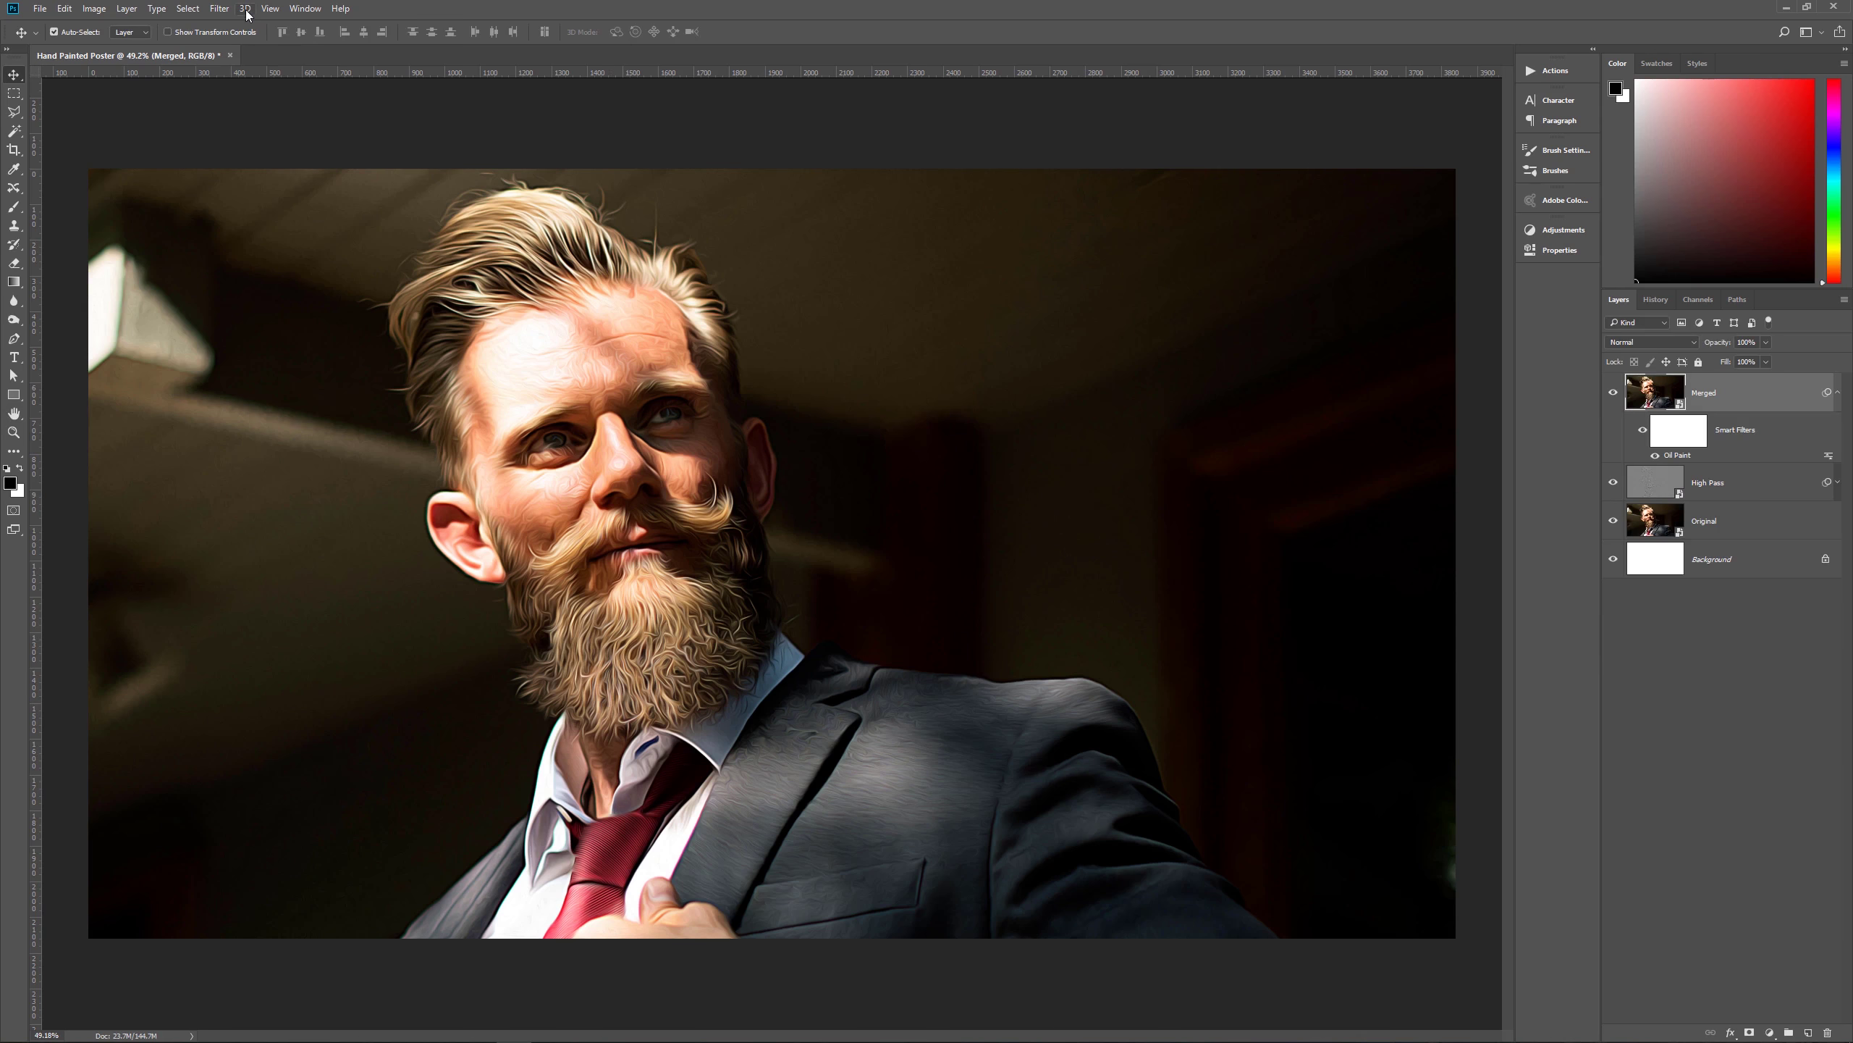
- Open the Filter Gallery on the Merged layer and hide Sprayed Strokes and Poster Edges to preview Film Grain alone
click(221, 9)
click(246, 65)
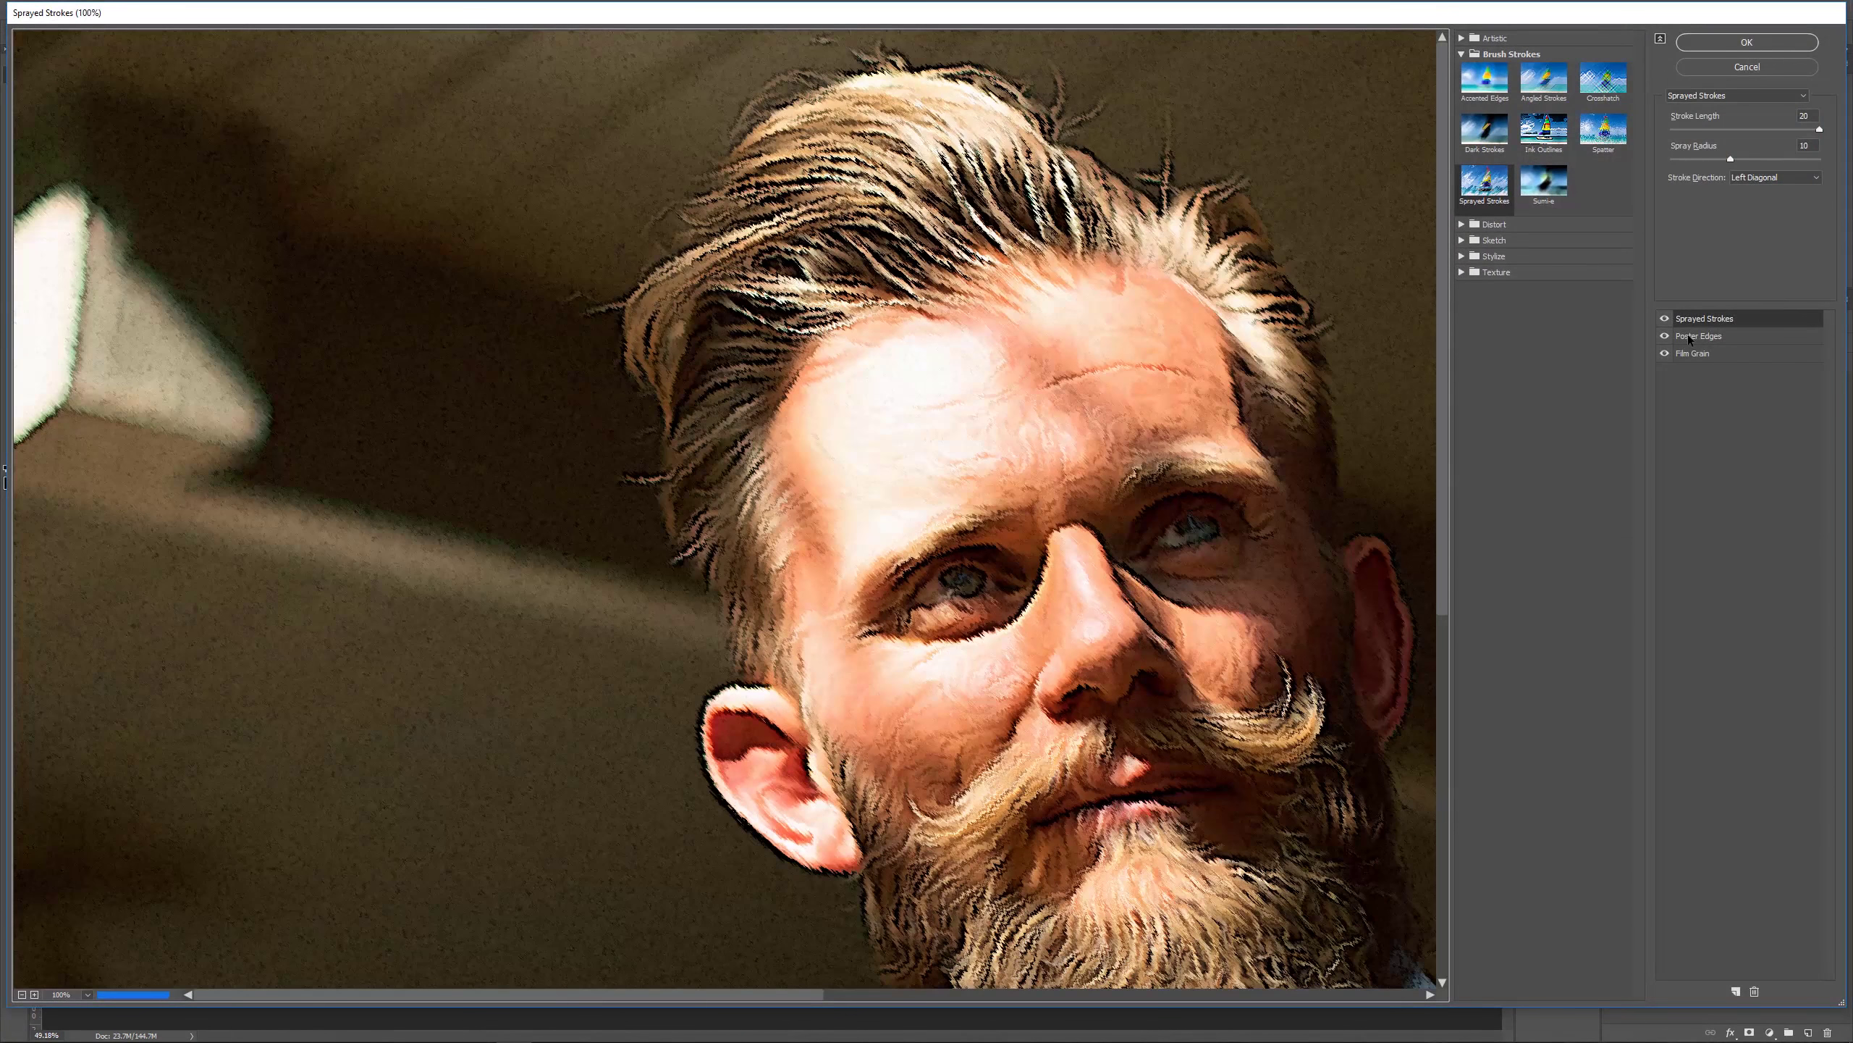
click(1717, 354)
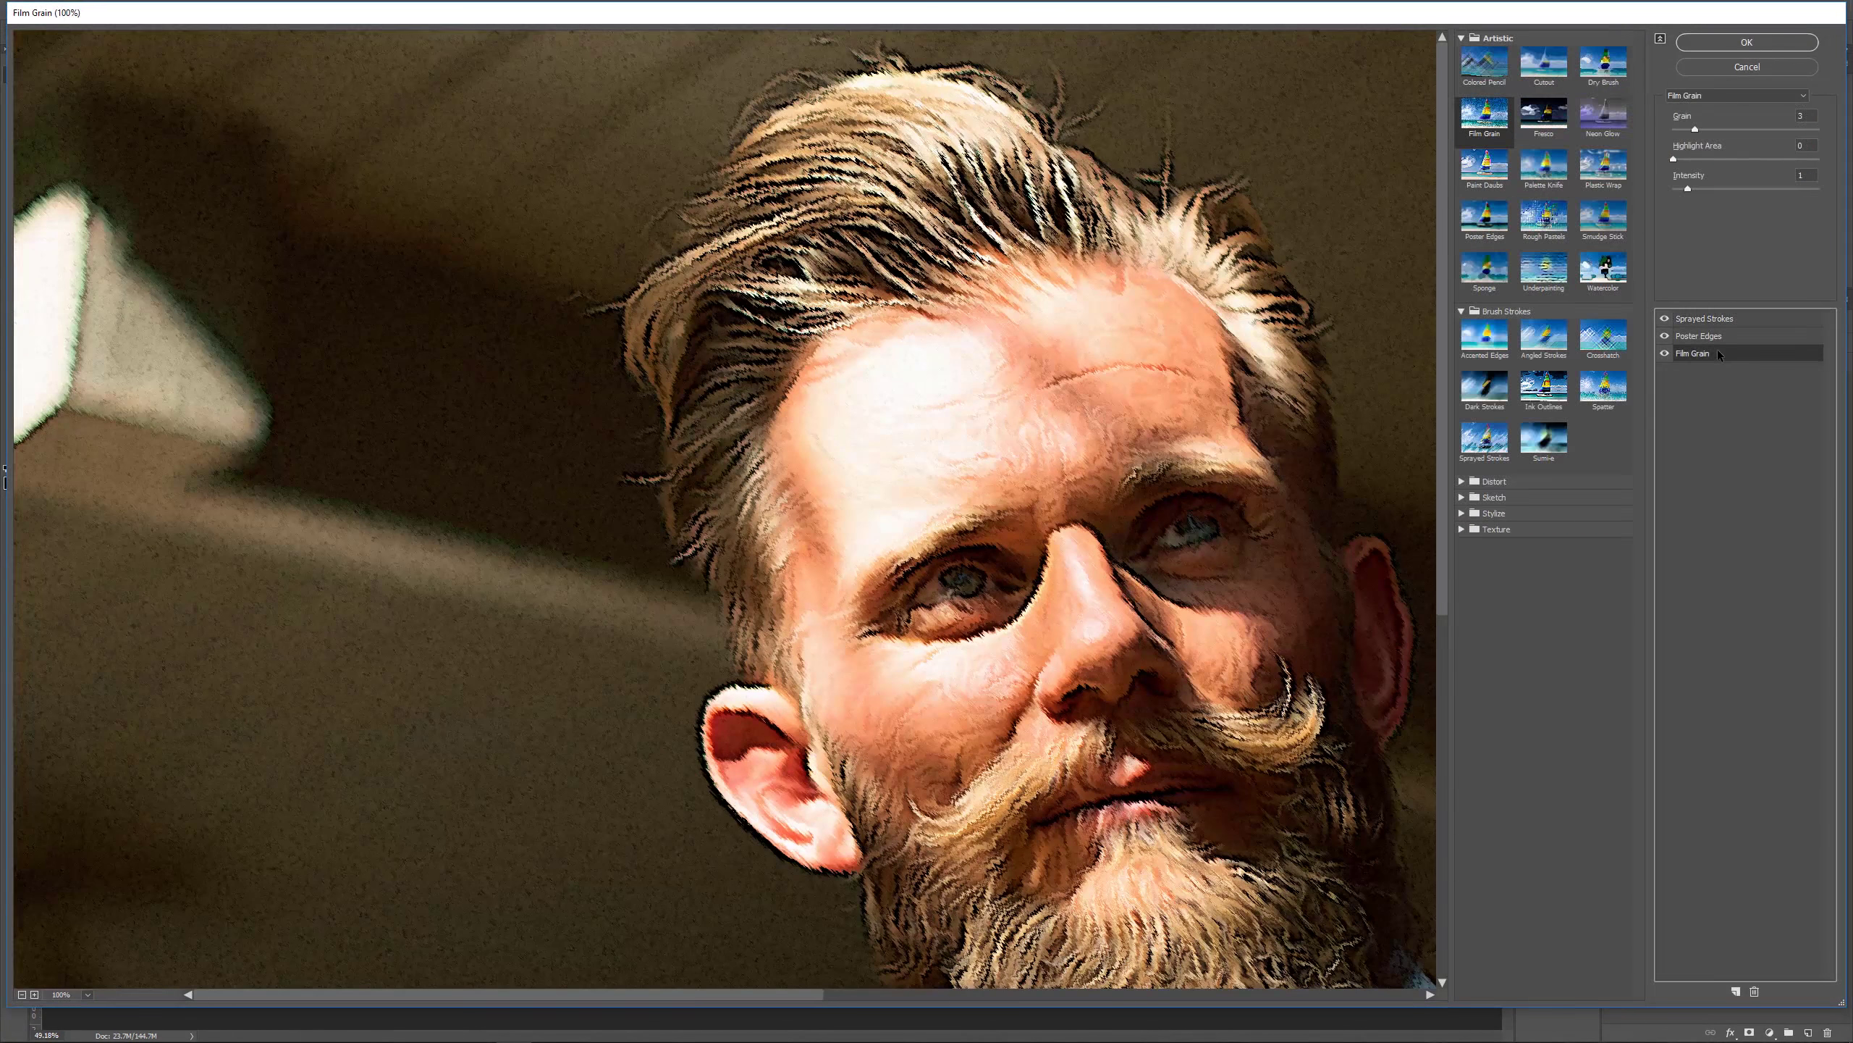
click(1664, 319)
click(1664, 336)
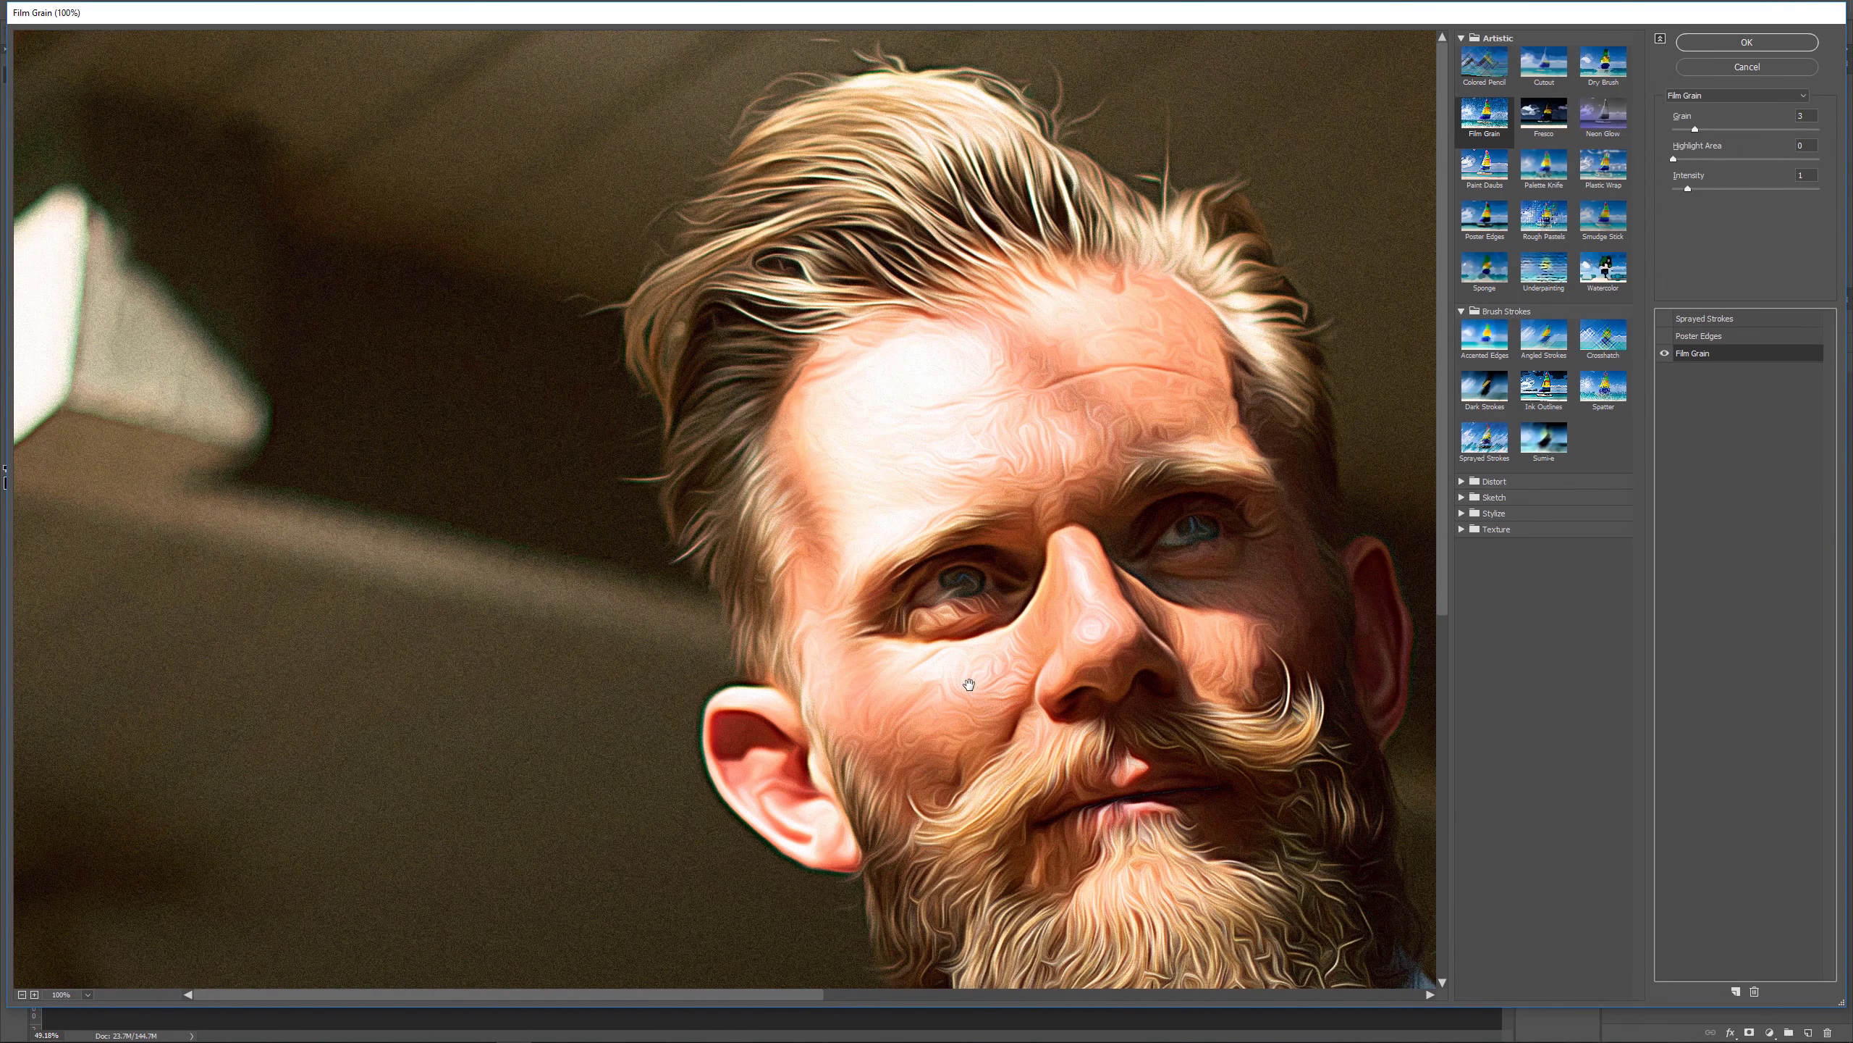
drag(968, 684, 1007, 525)
- Turn the Poster Edges effect back on above Film Grain and examine the outlines on the ear and hair
click(1700, 337)
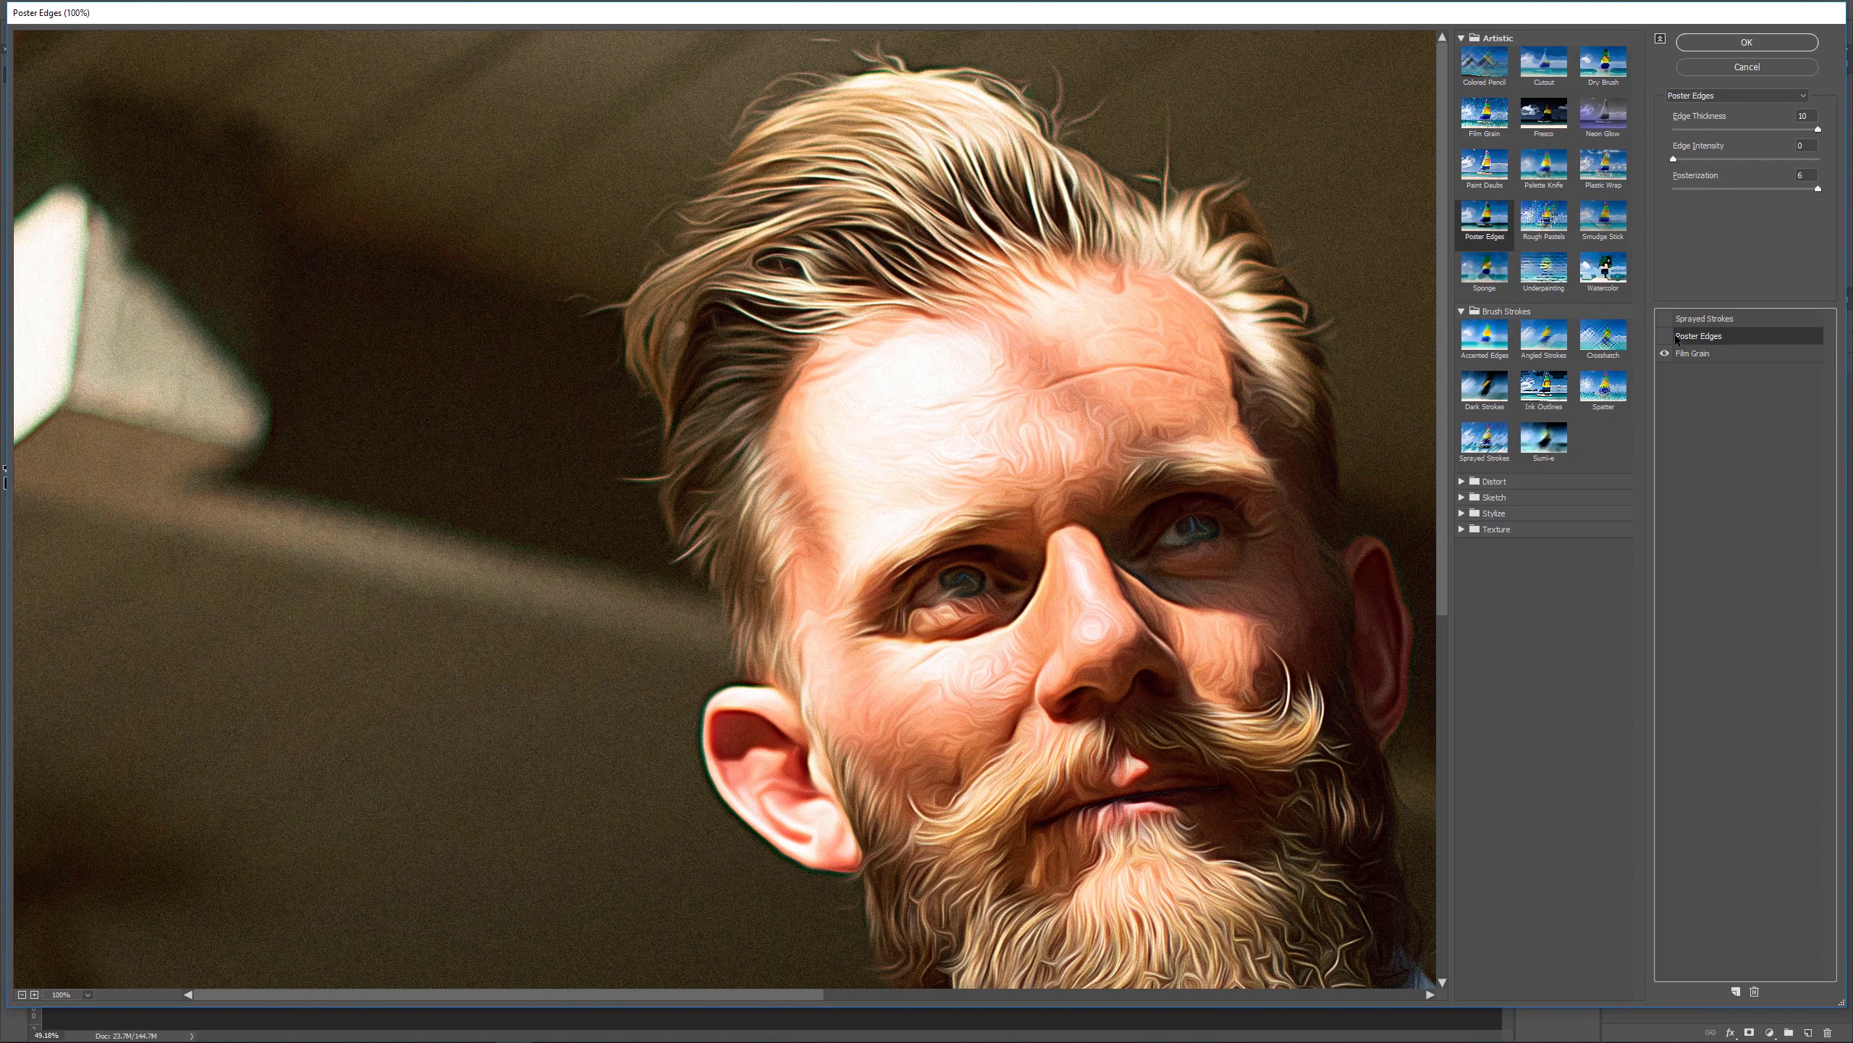
click(1665, 337)
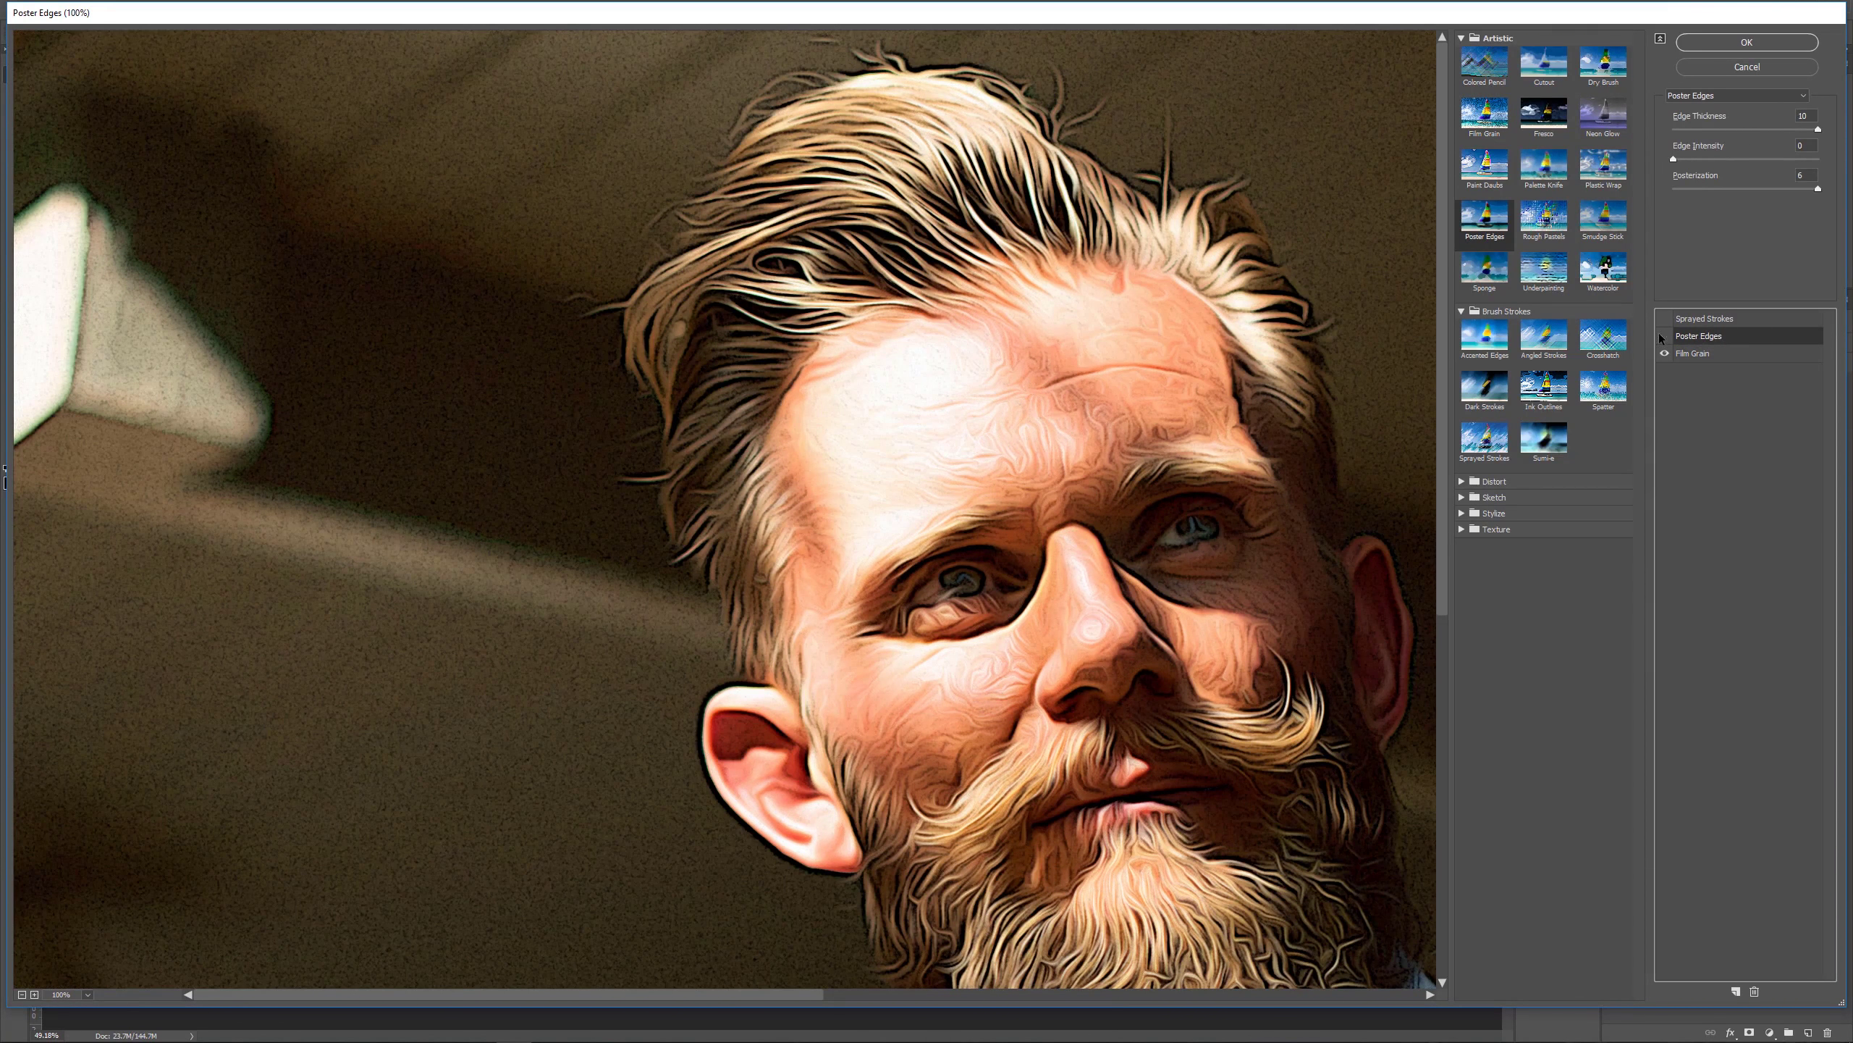
click(1707, 356)
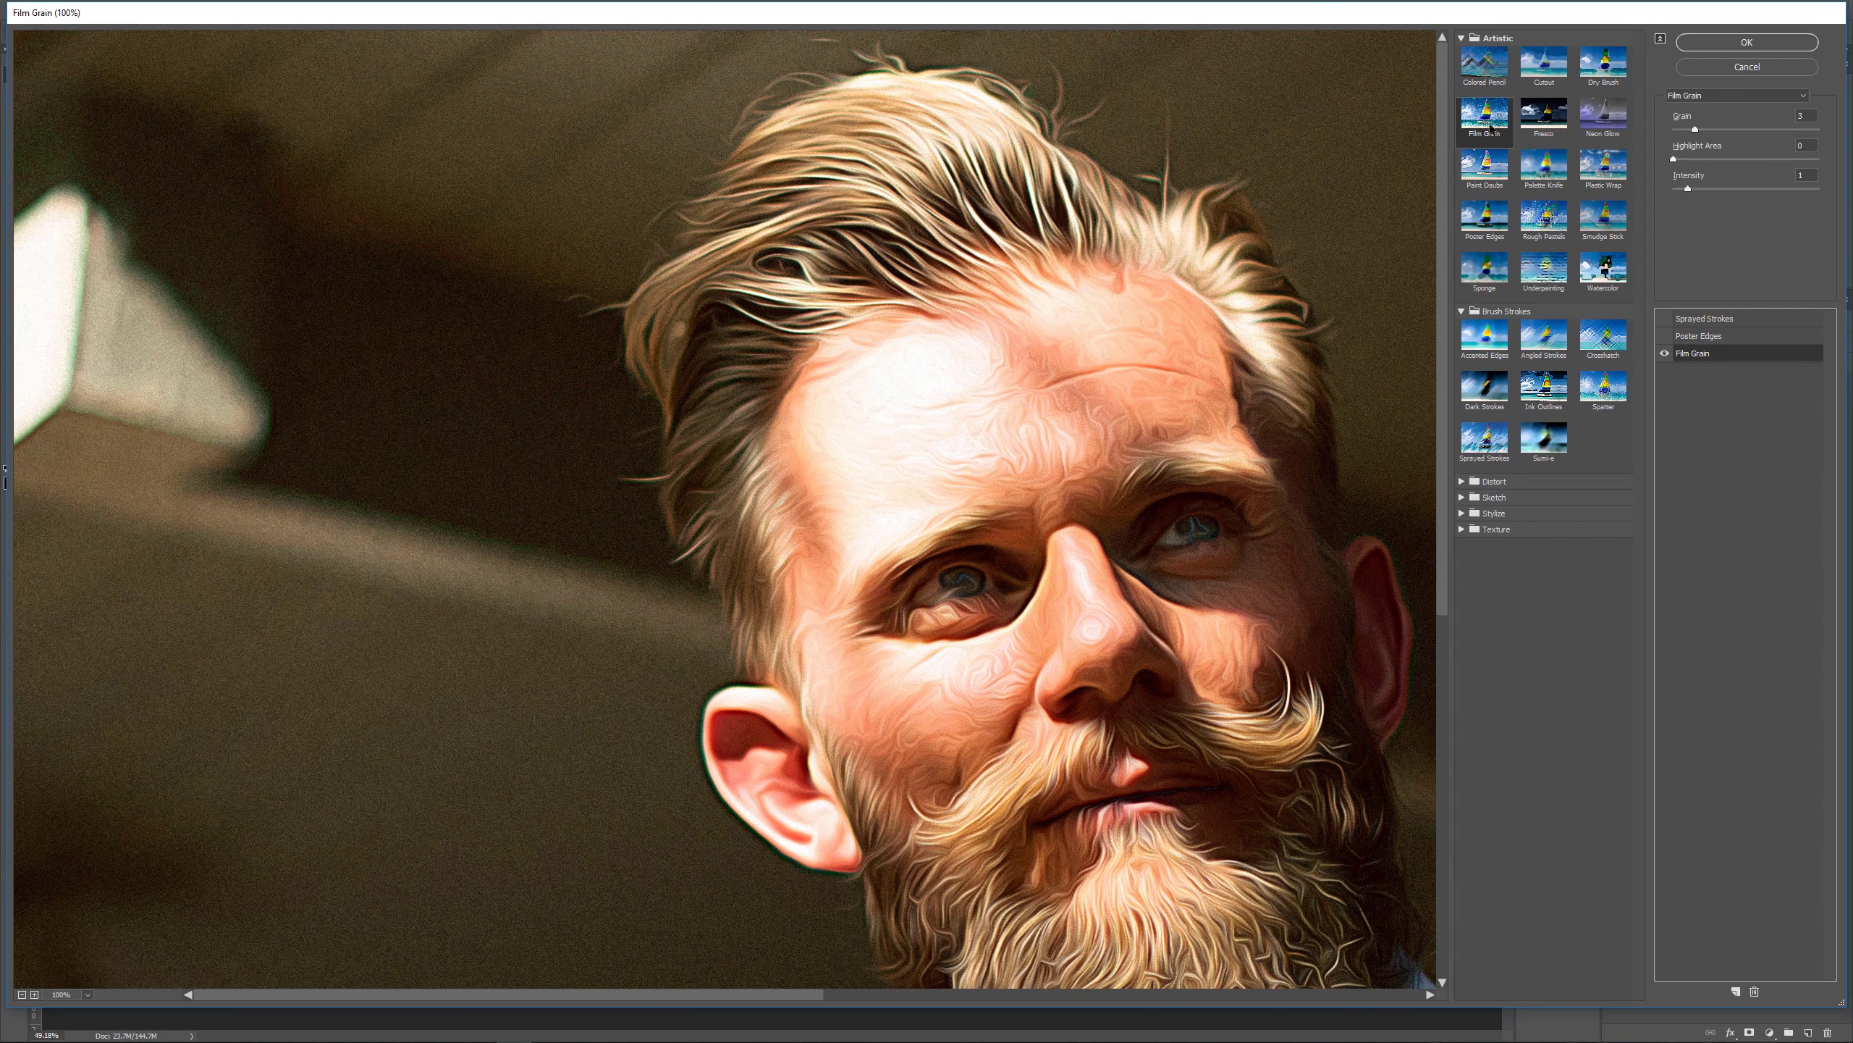
click(1708, 338)
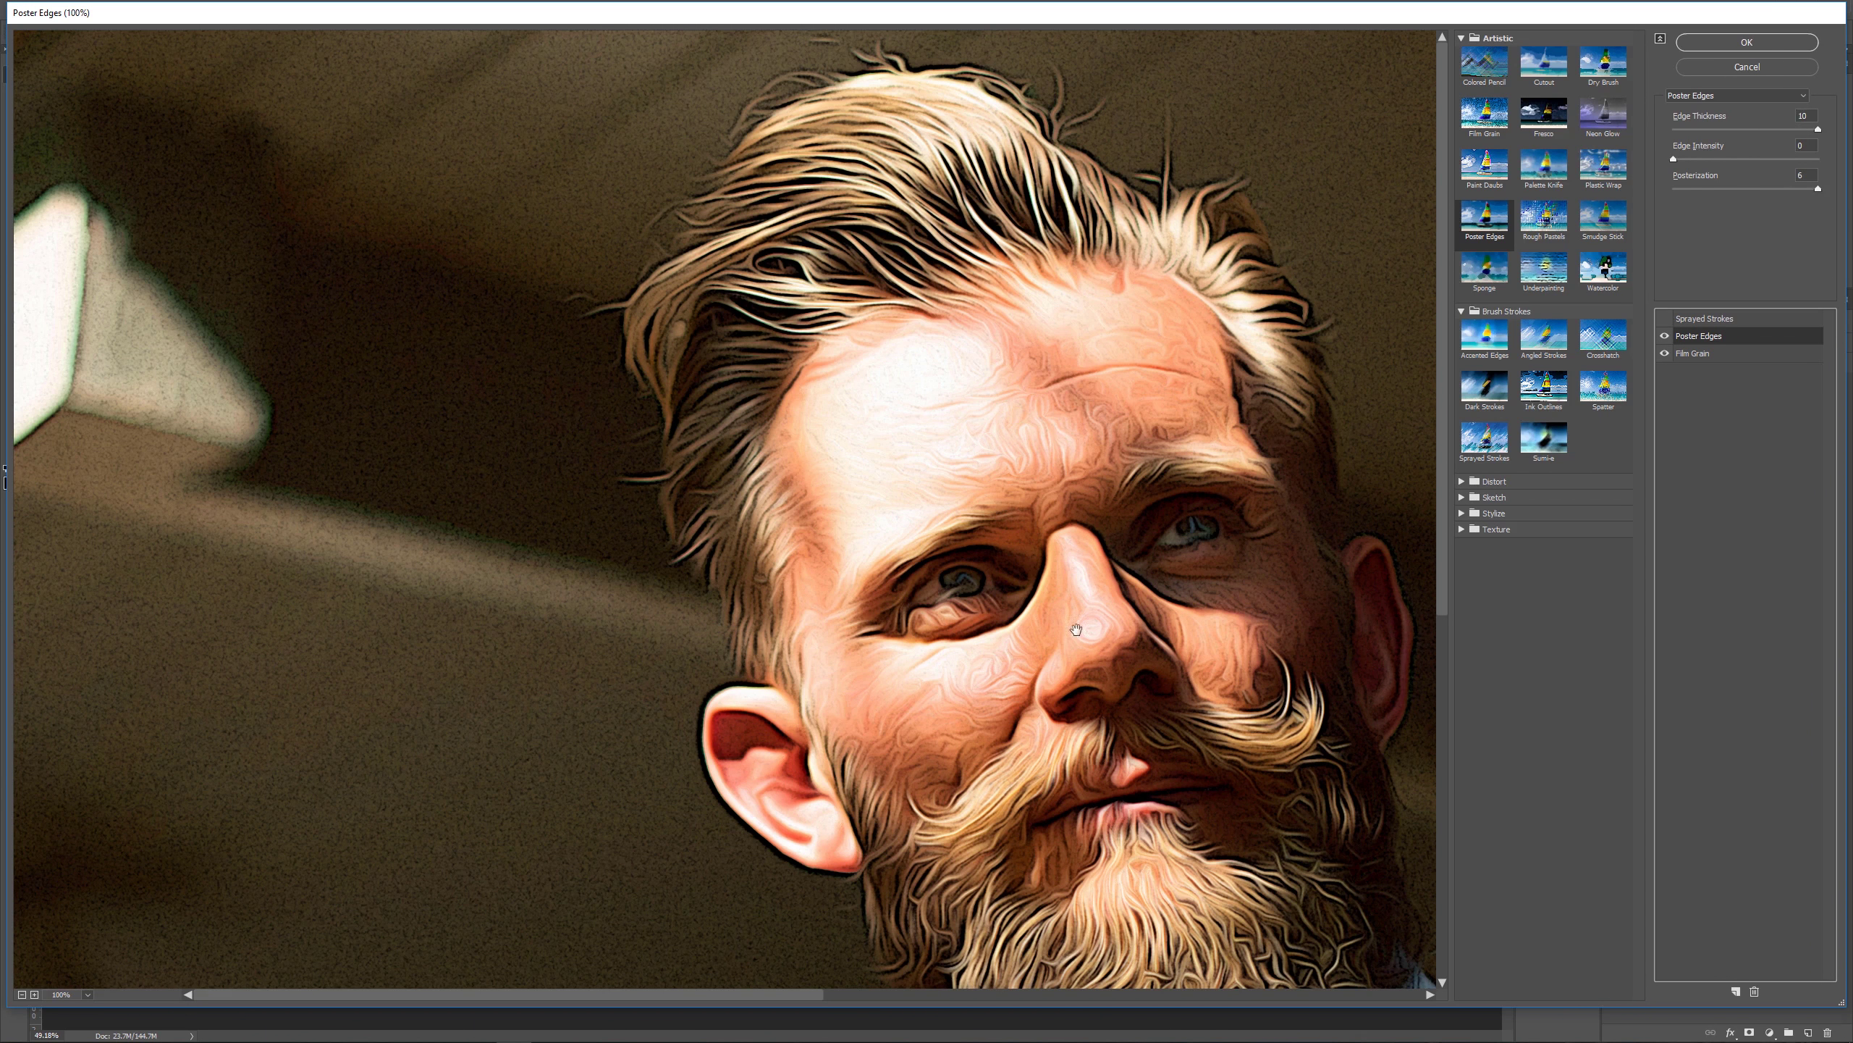
drag(724, 692, 780, 697)
drag(740, 379, 1387, 241)
- Turn the Sprayed Strokes effect back on and inspect the strokes on the hair and forehead
click(1704, 322)
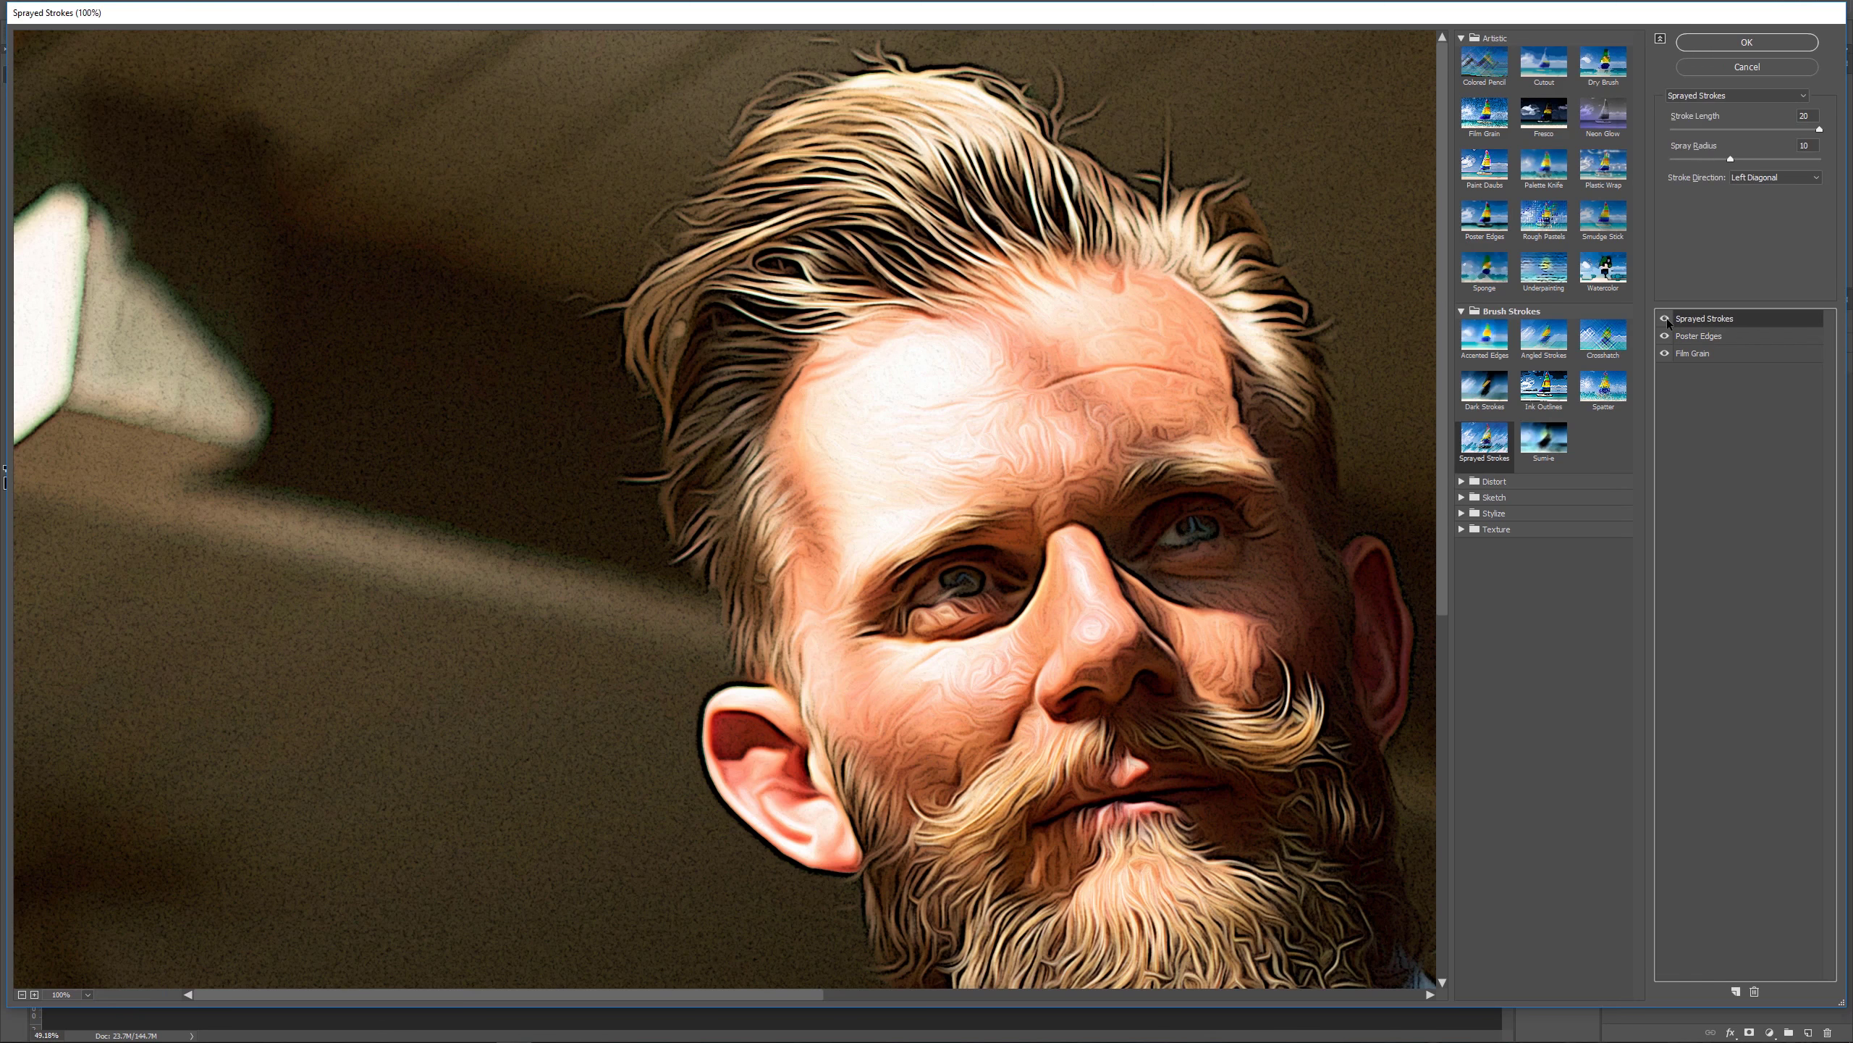
drag(1001, 307, 1004, 320)
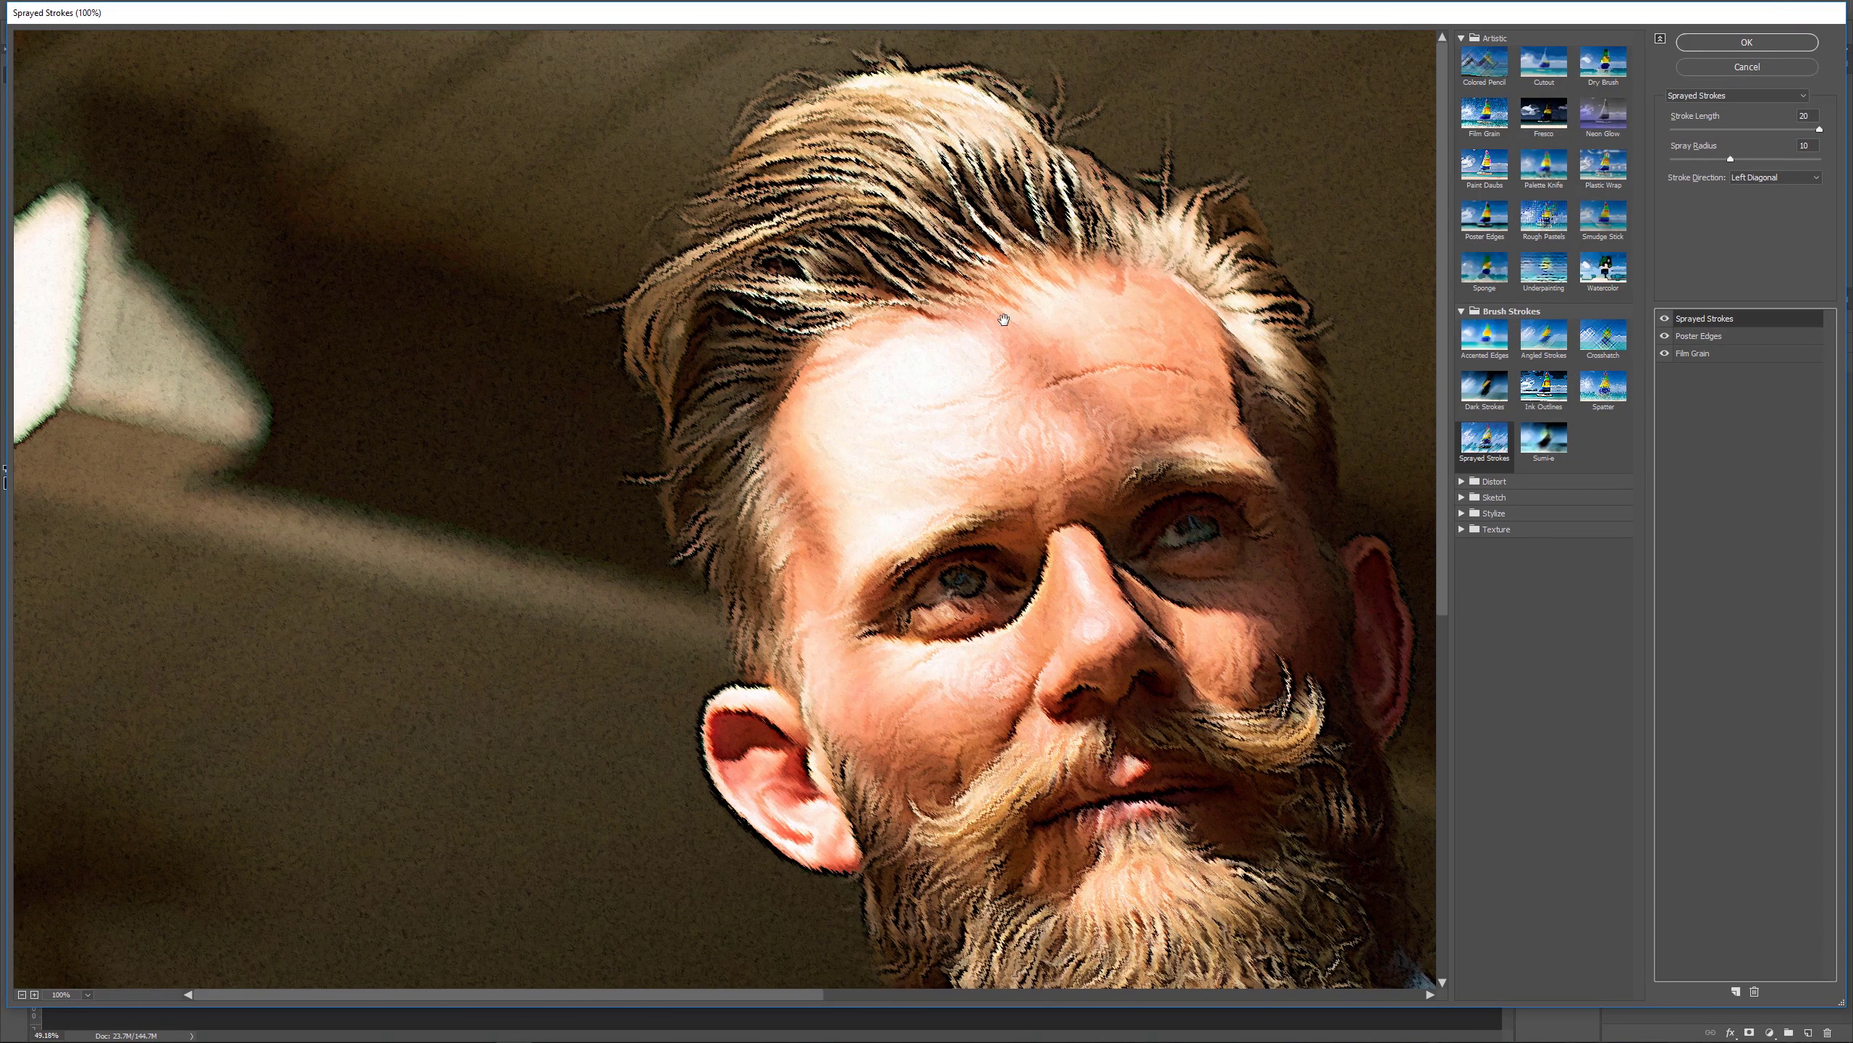
drag(1005, 320, 1300, 409)
drag(1089, 488, 1089, 488)
- Try the Horizontal and Vertical stroke directions for Sprayed Strokes, and return to Left Diagonal
click(1769, 177)
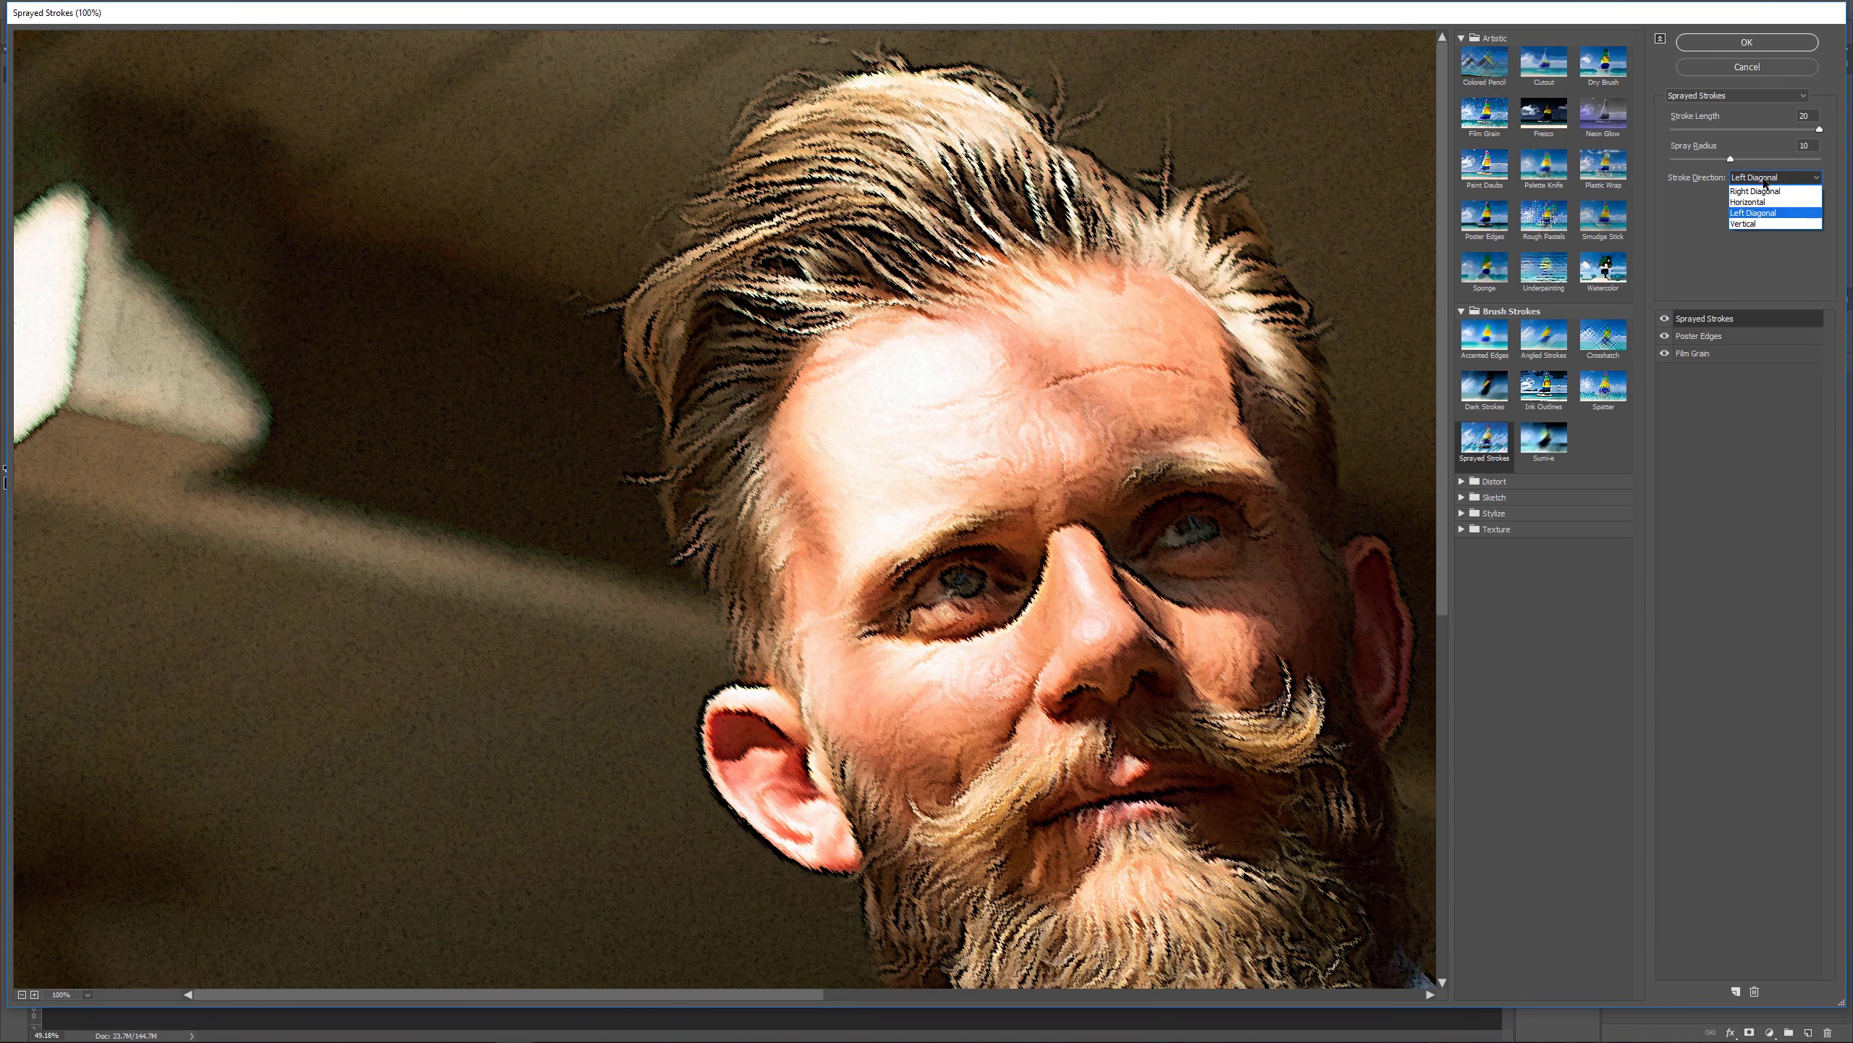
click(1767, 202)
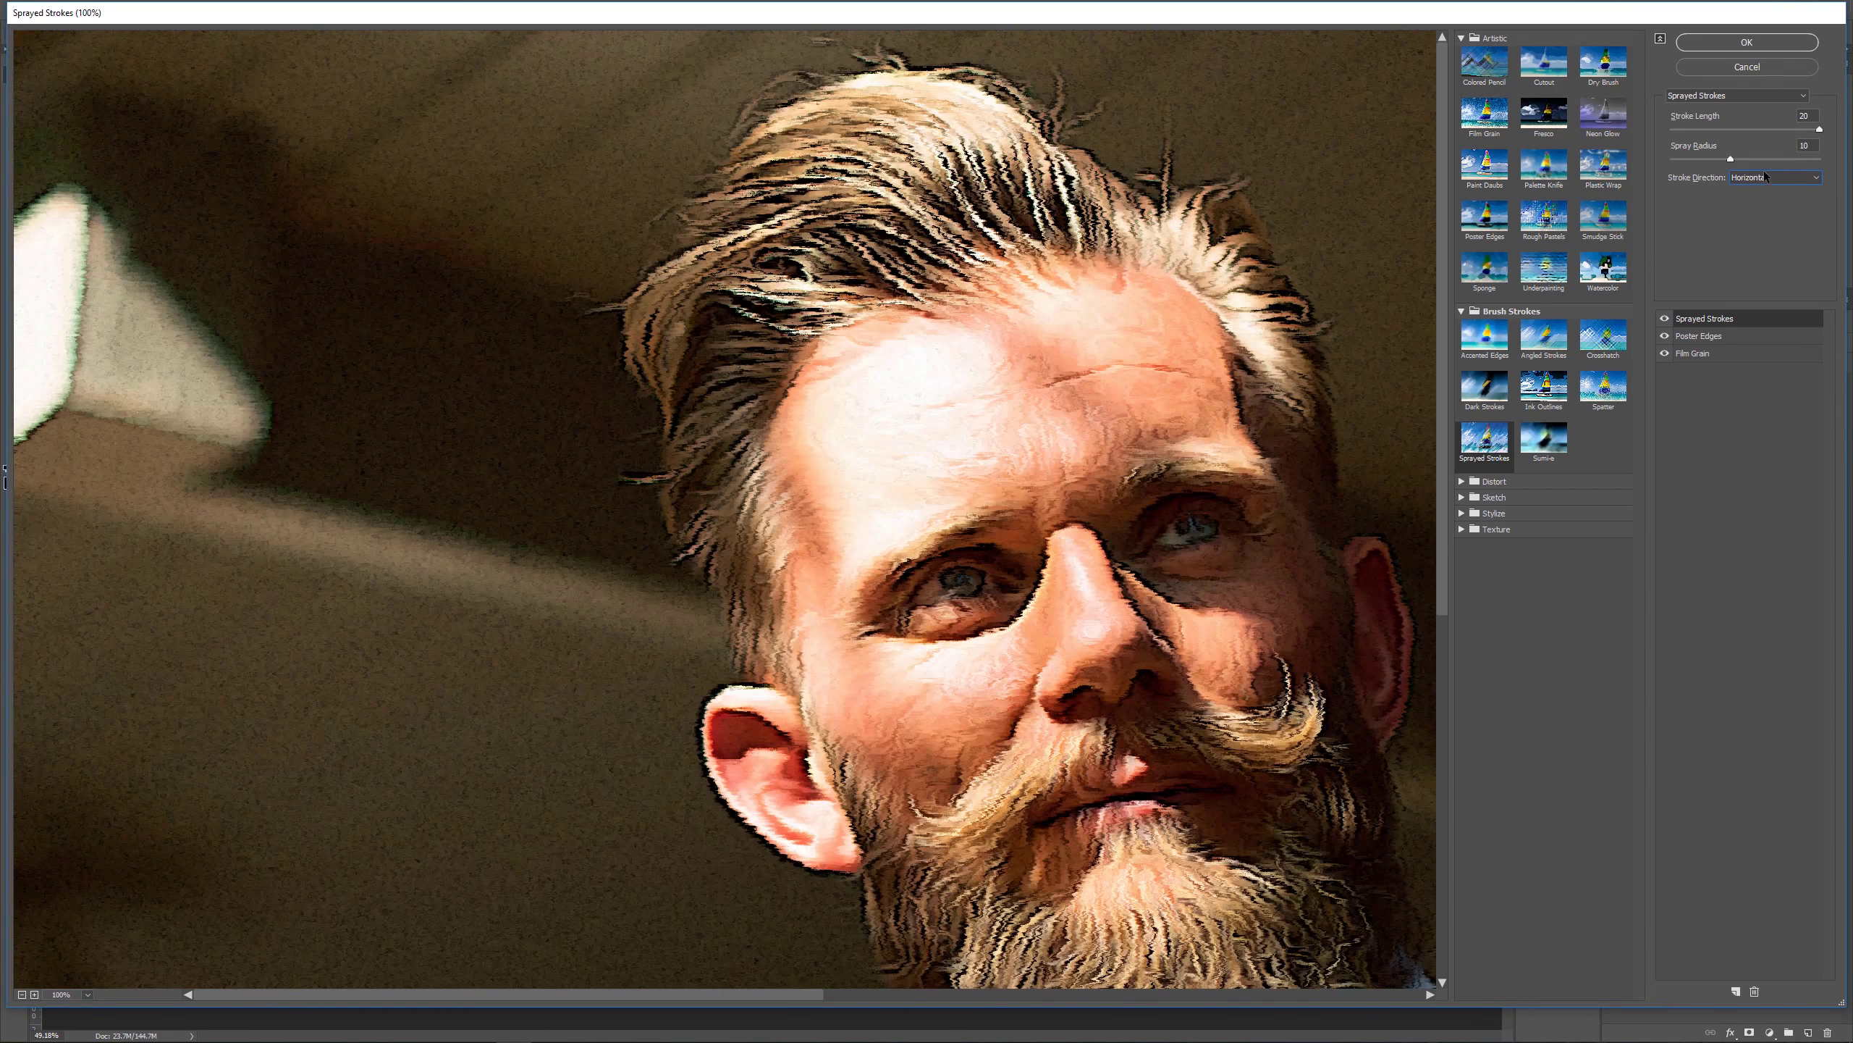
click(1781, 179)
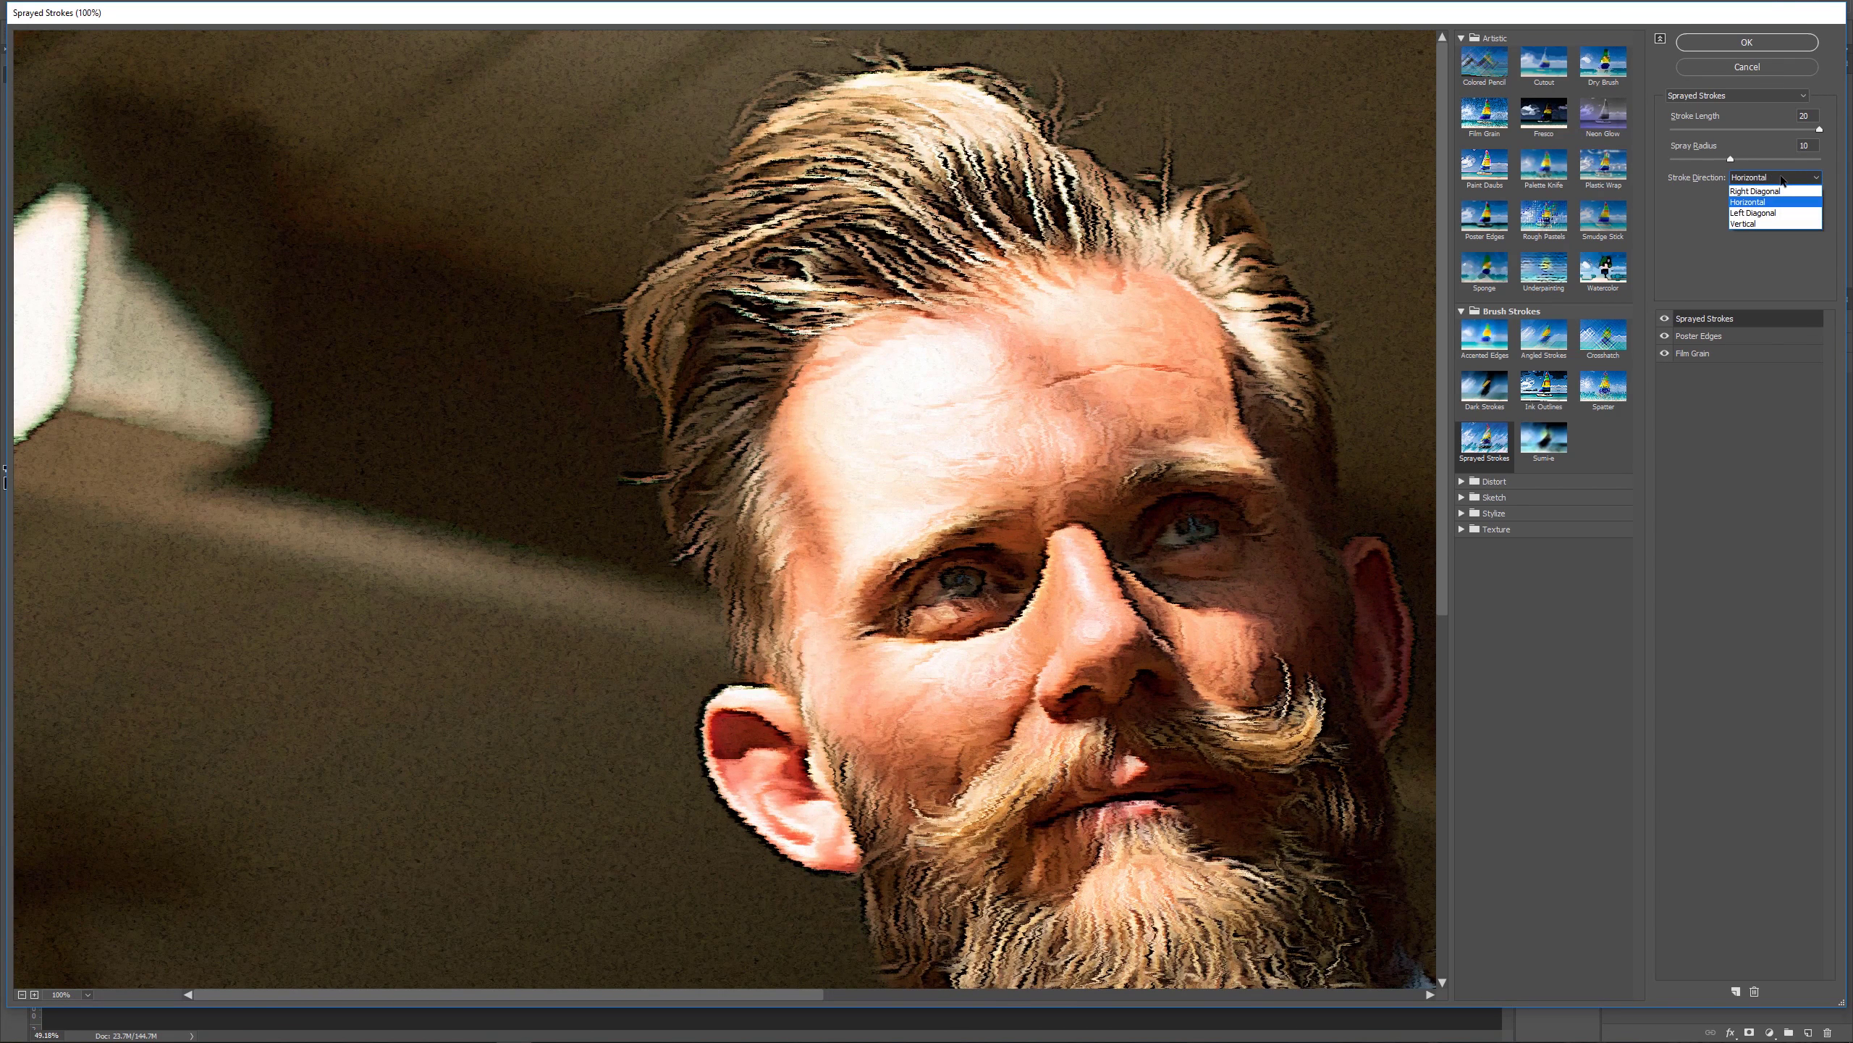
click(1767, 213)
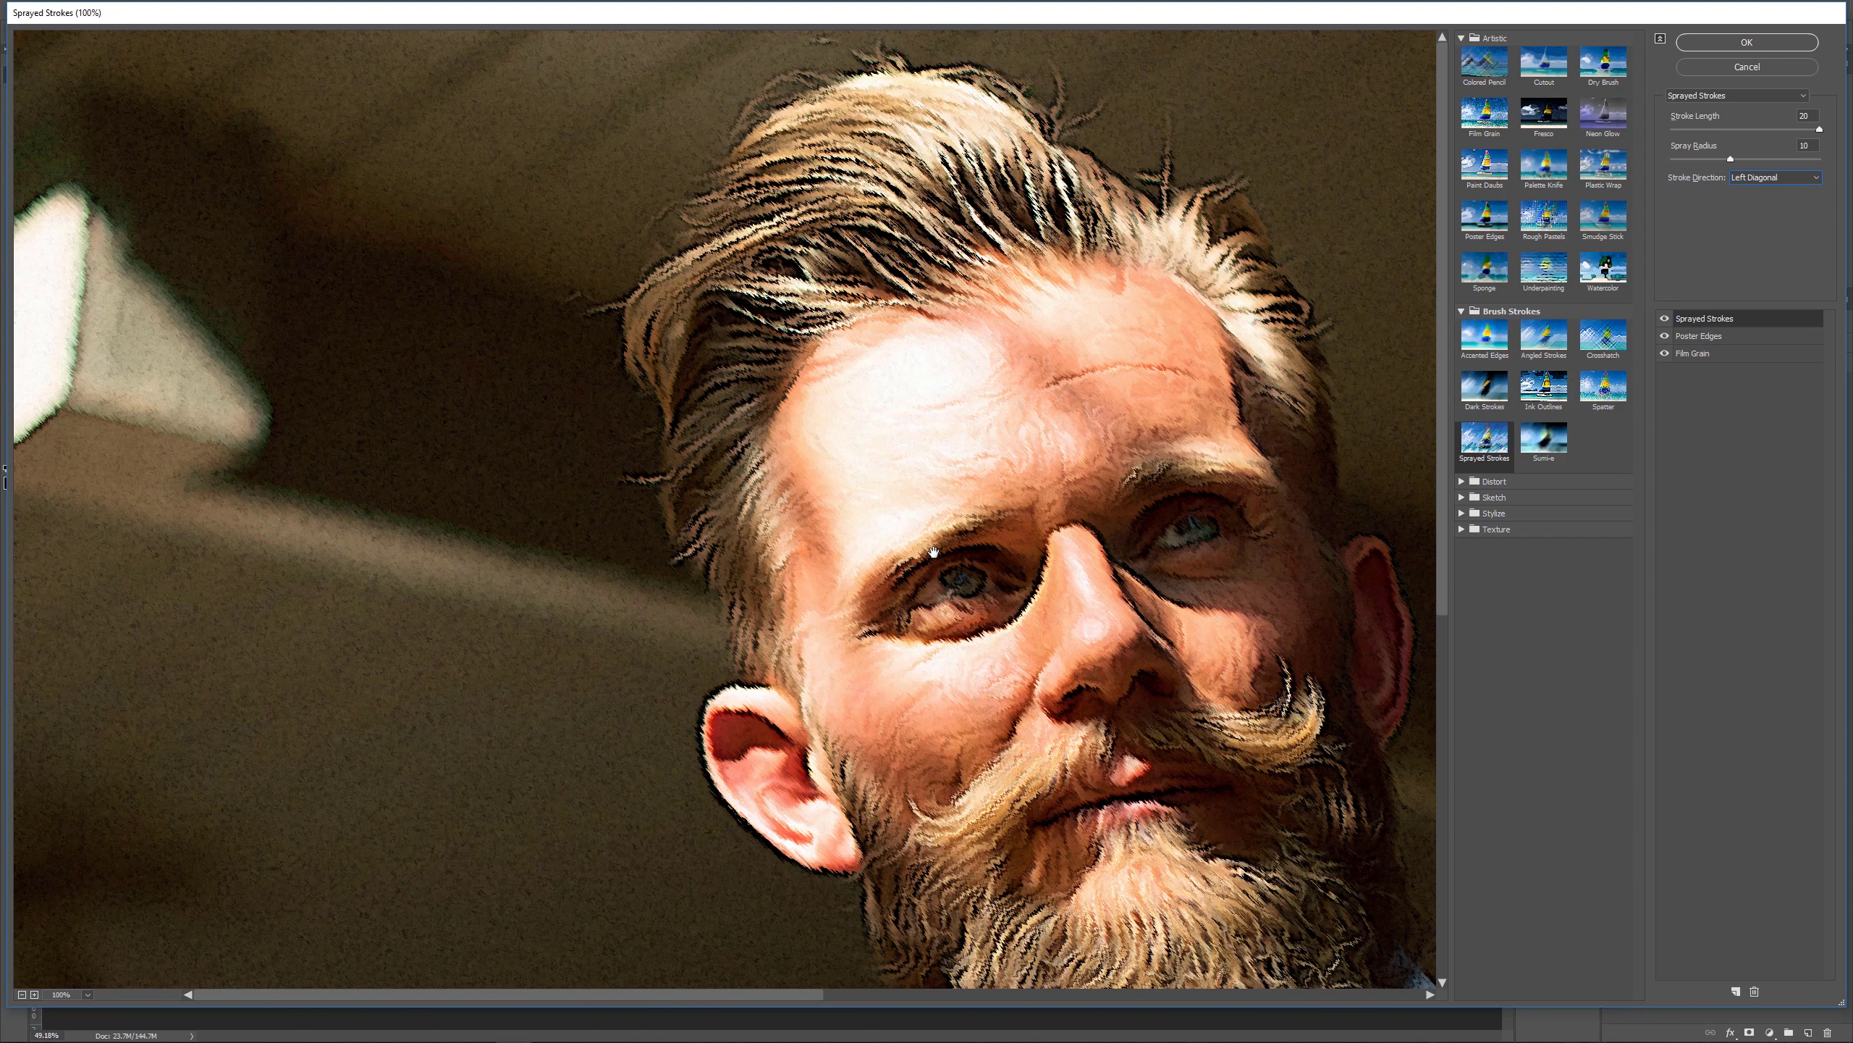
click(1761, 178)
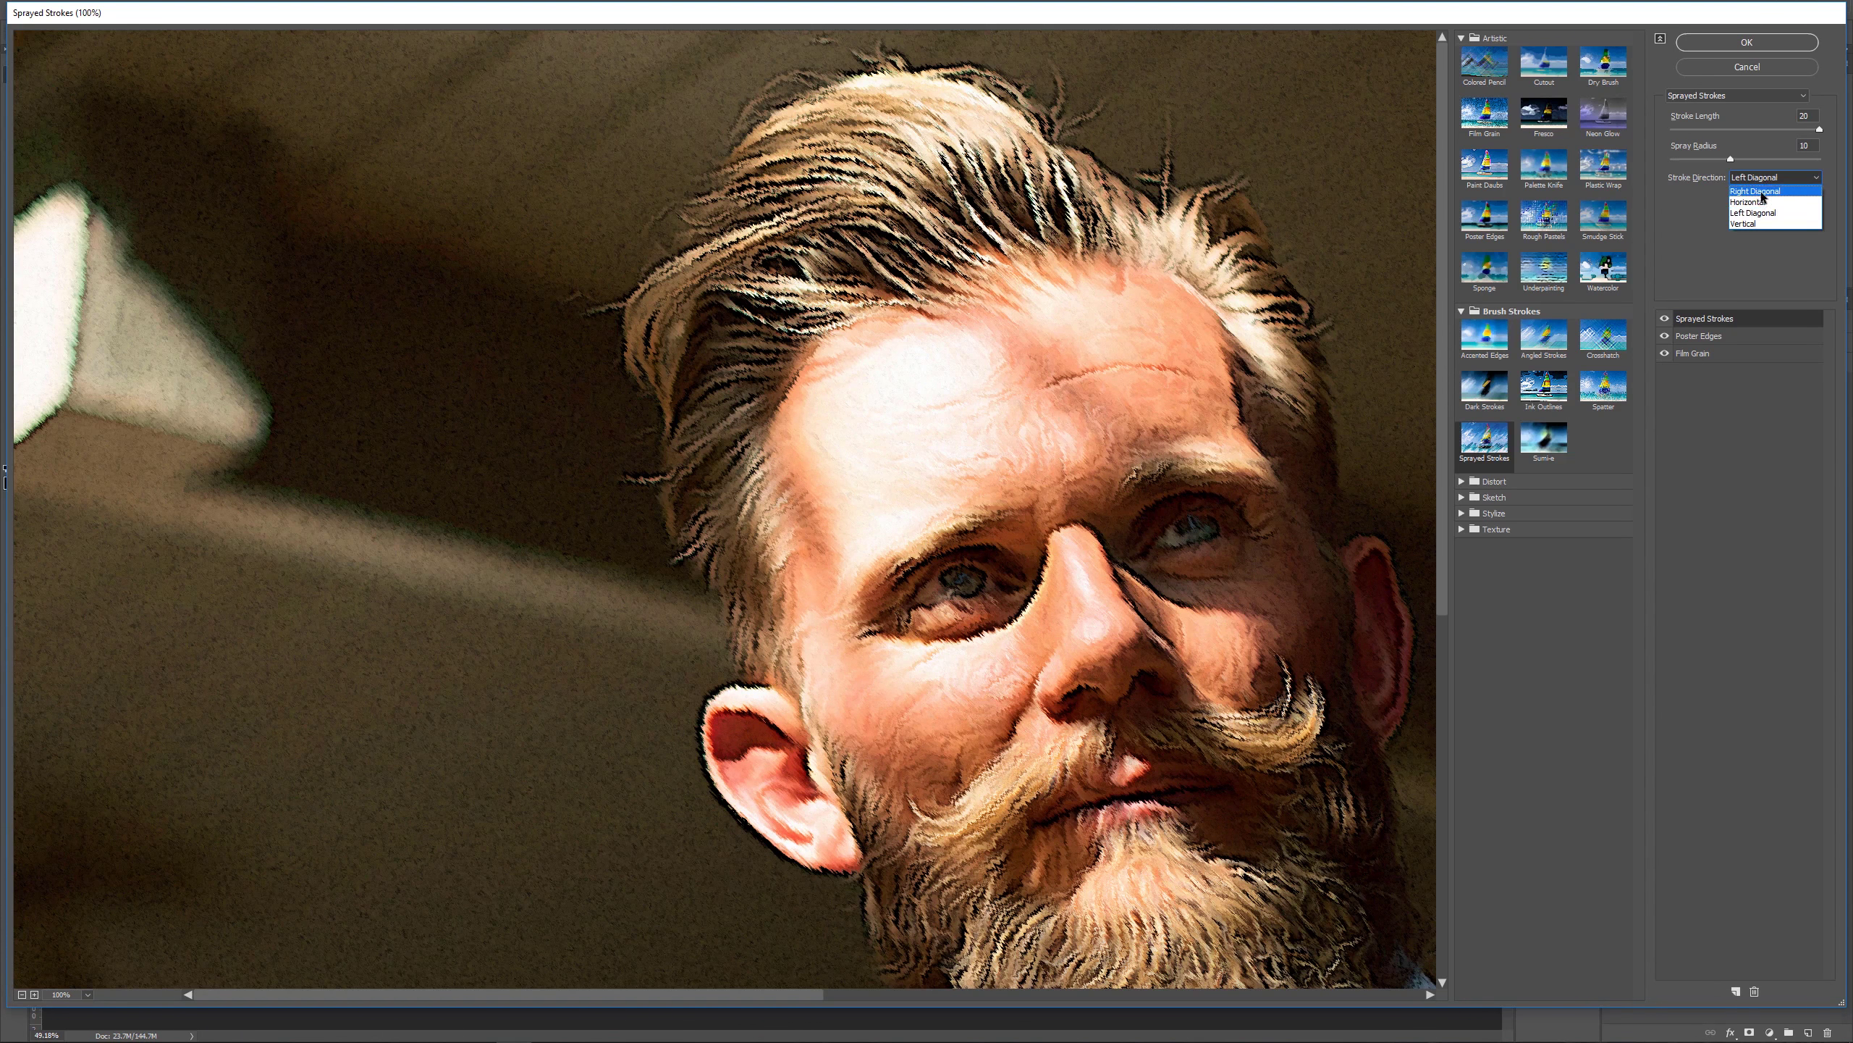
click(1761, 201)
click(1764, 179)
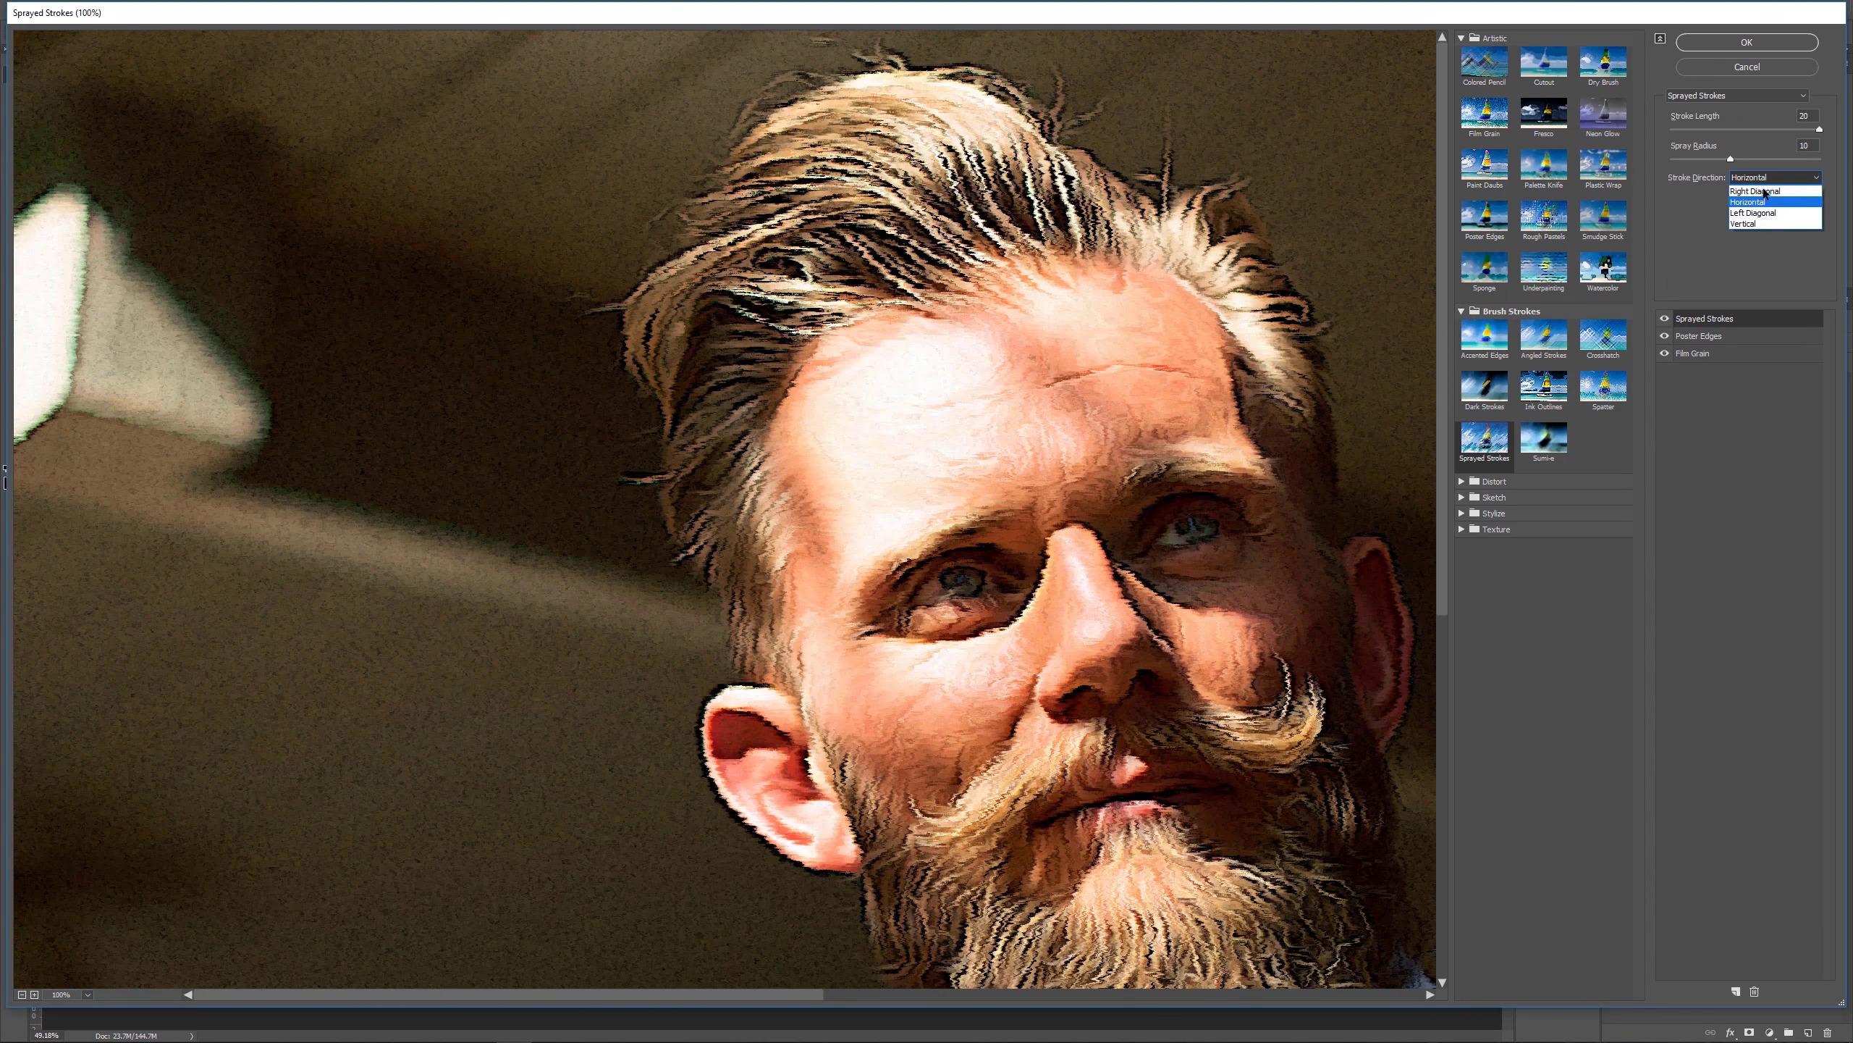
click(1758, 224)
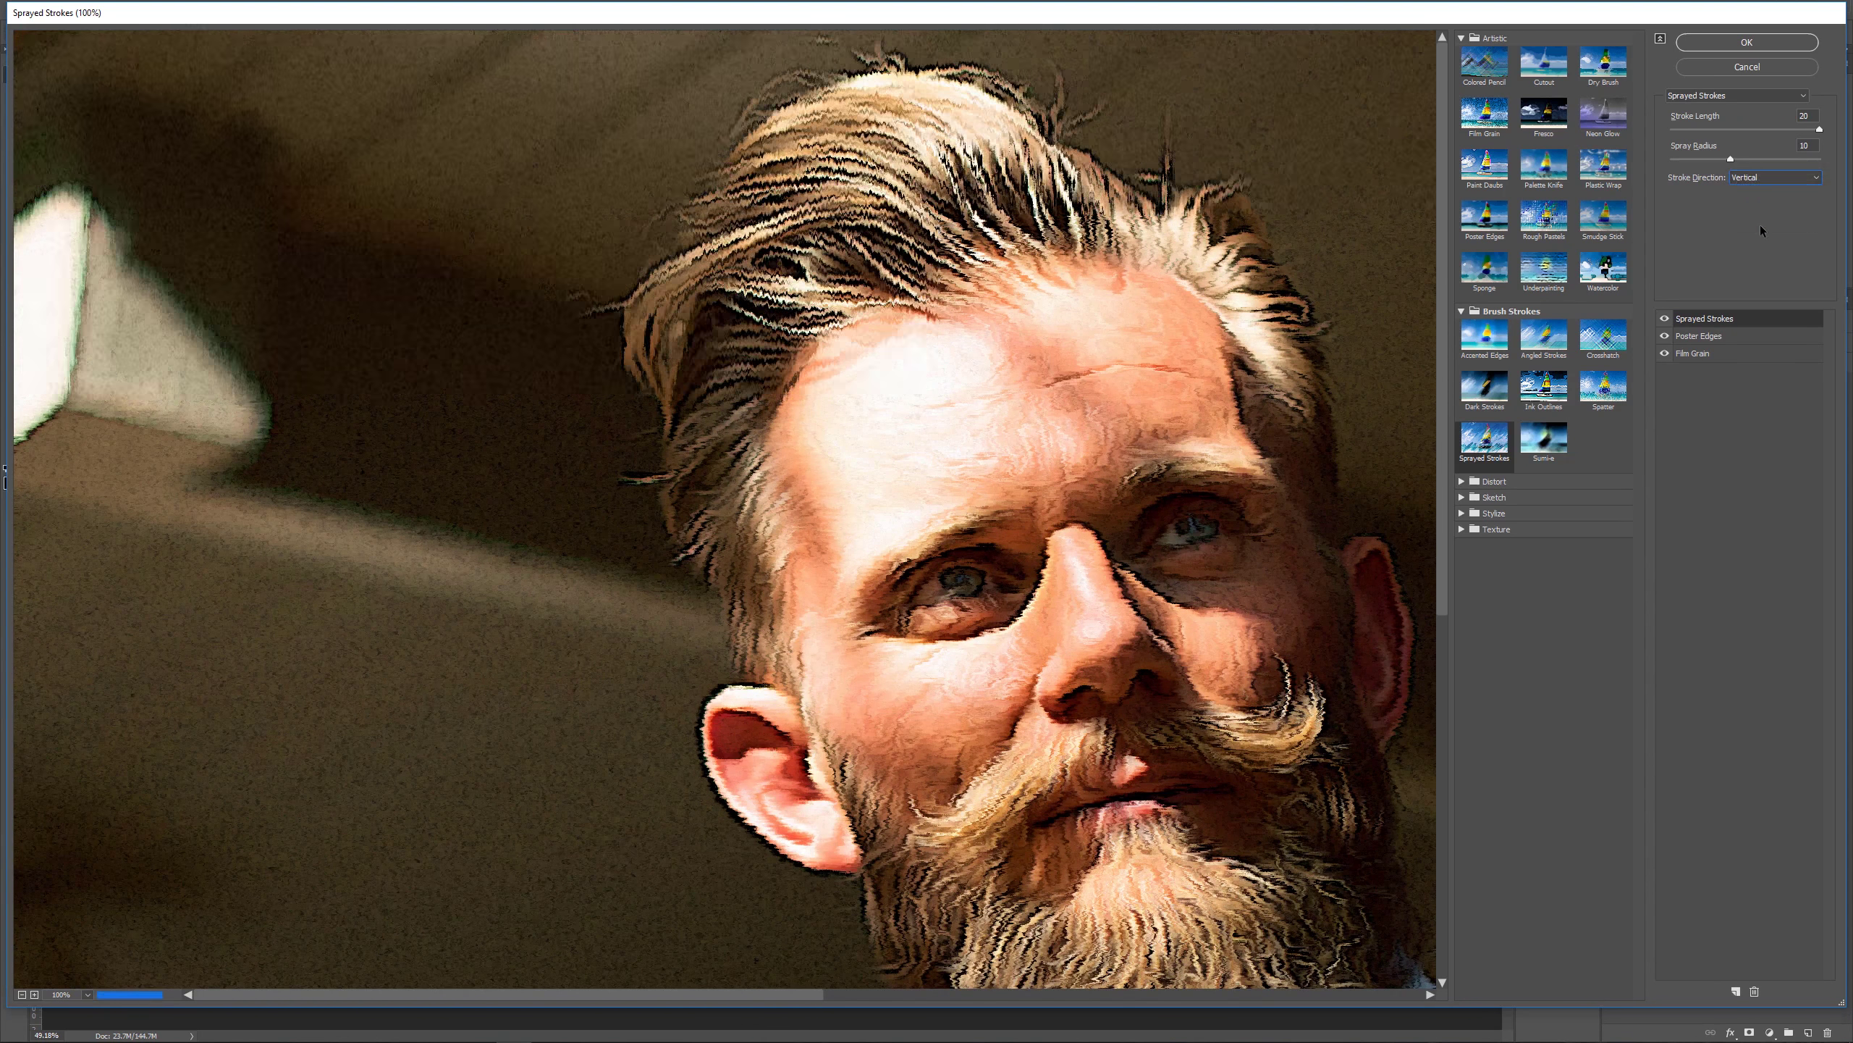
click(1755, 177)
click(1759, 212)
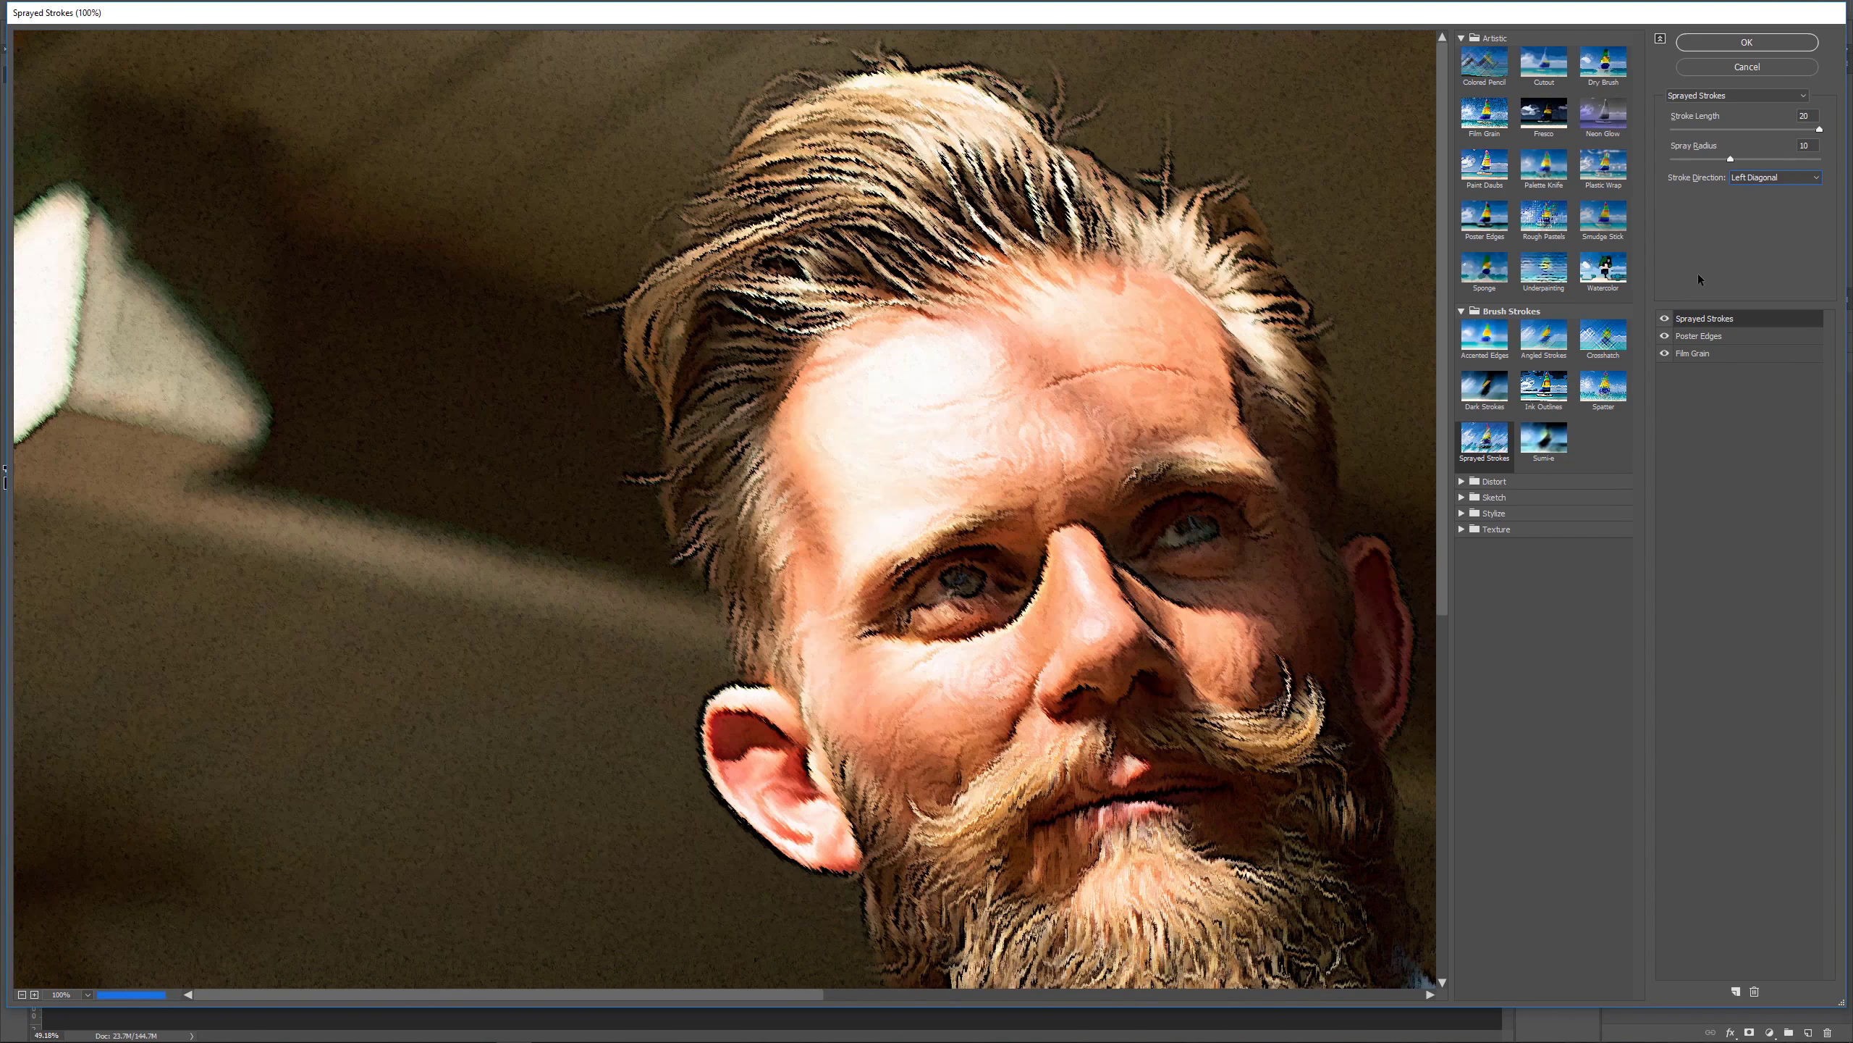
- Apply the Sprayed Strokes, Poster Edges and Film Grain stack to the Merged layer and collapse its smart filter list
drag(1111, 624, 761, 449)
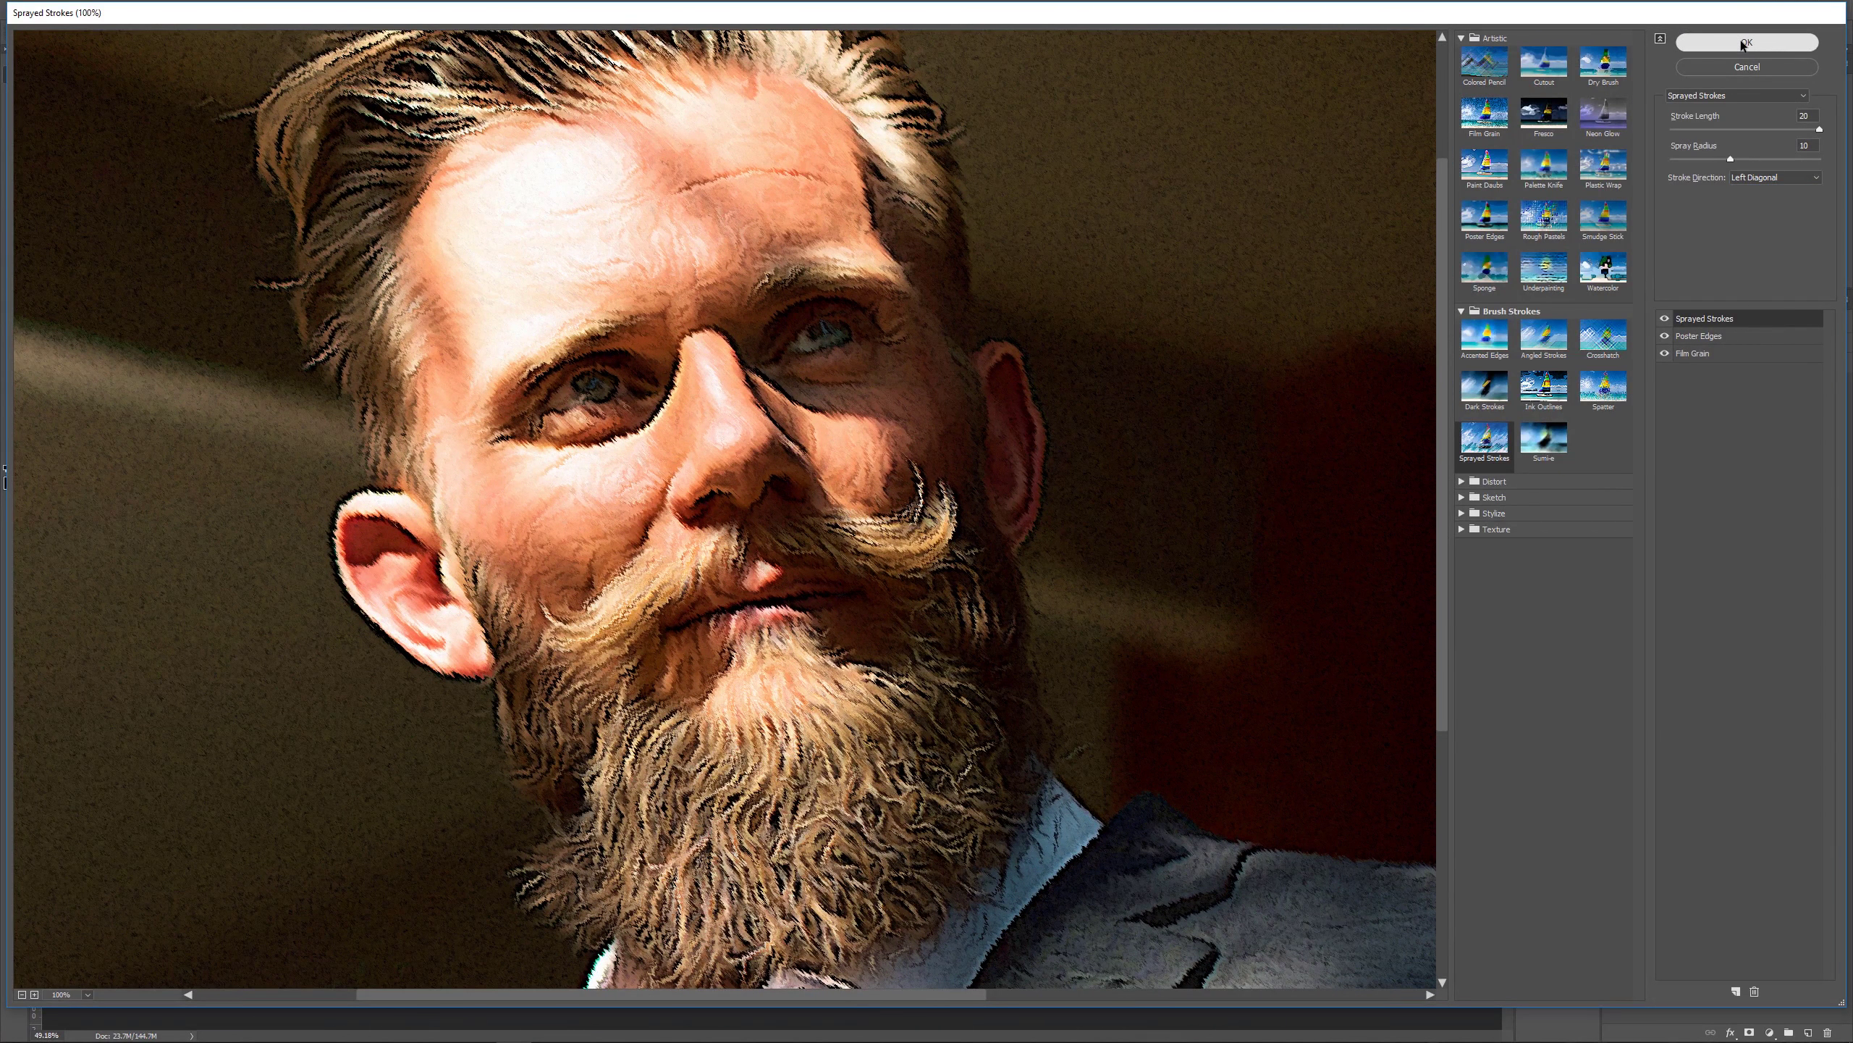
click(1744, 41)
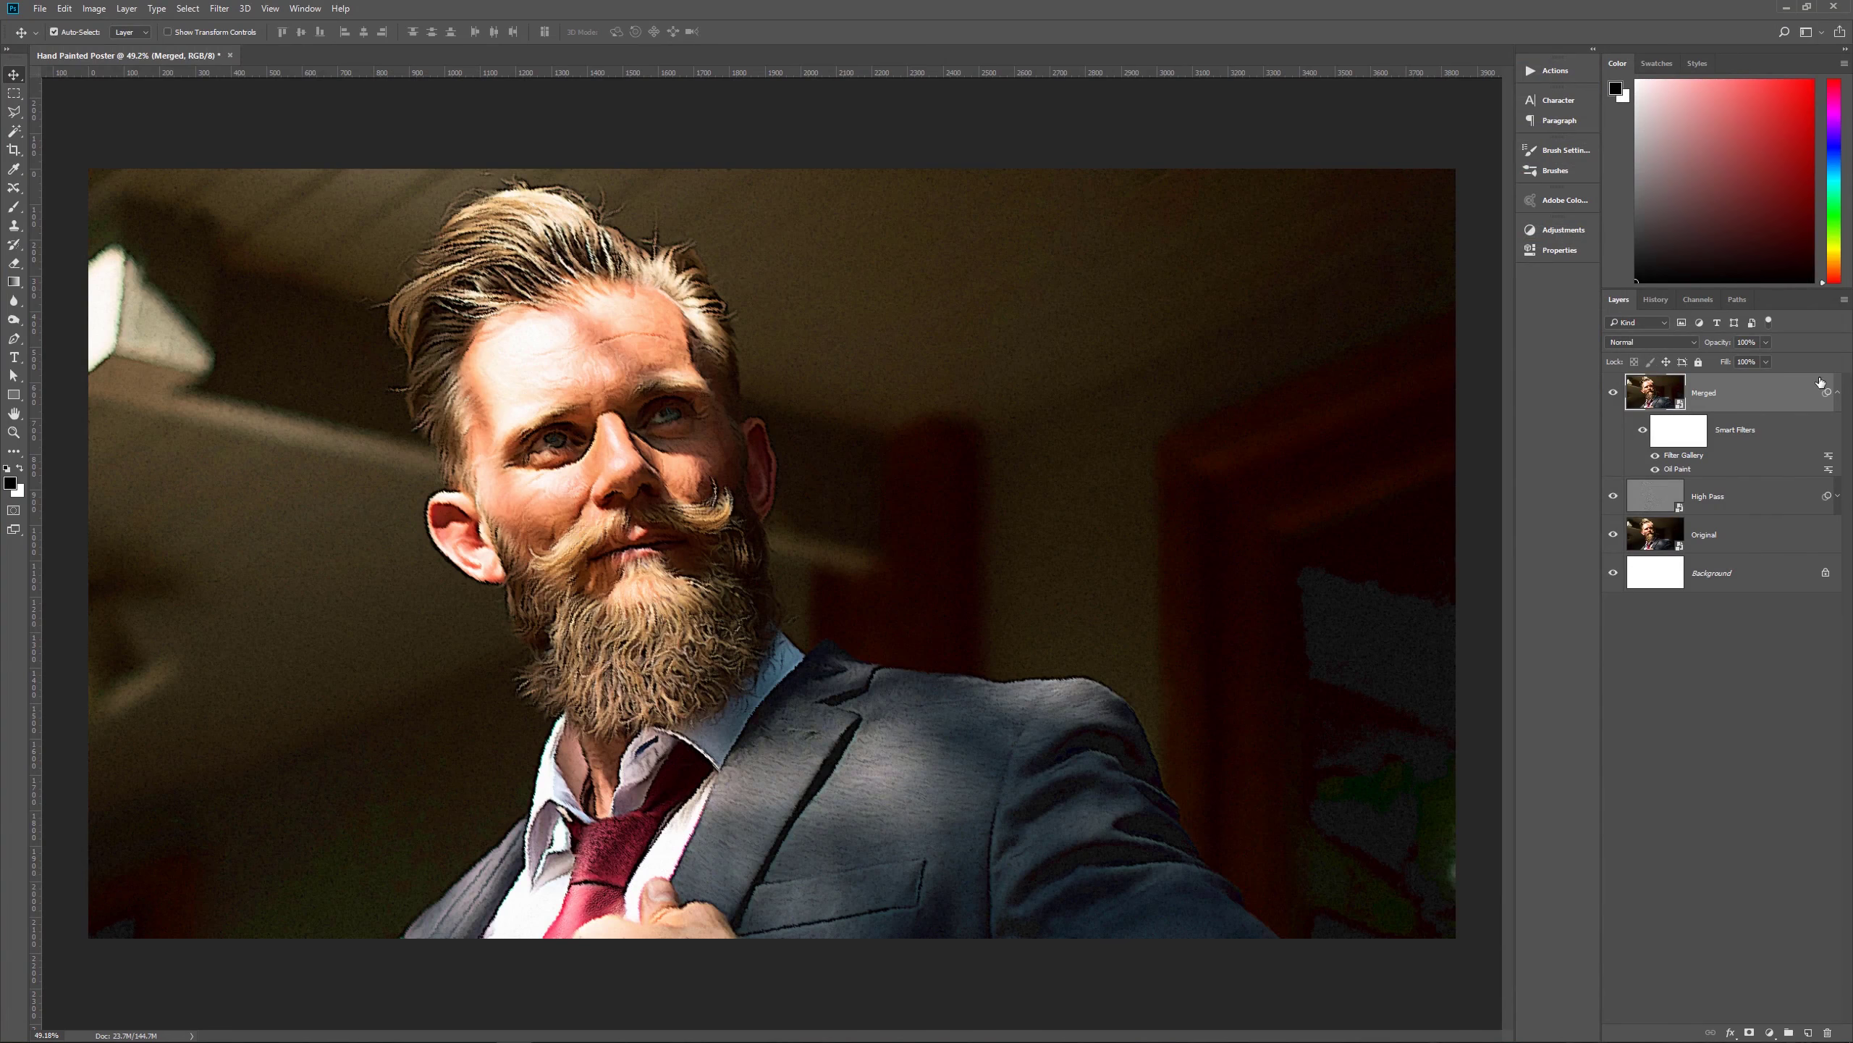
click(1839, 396)
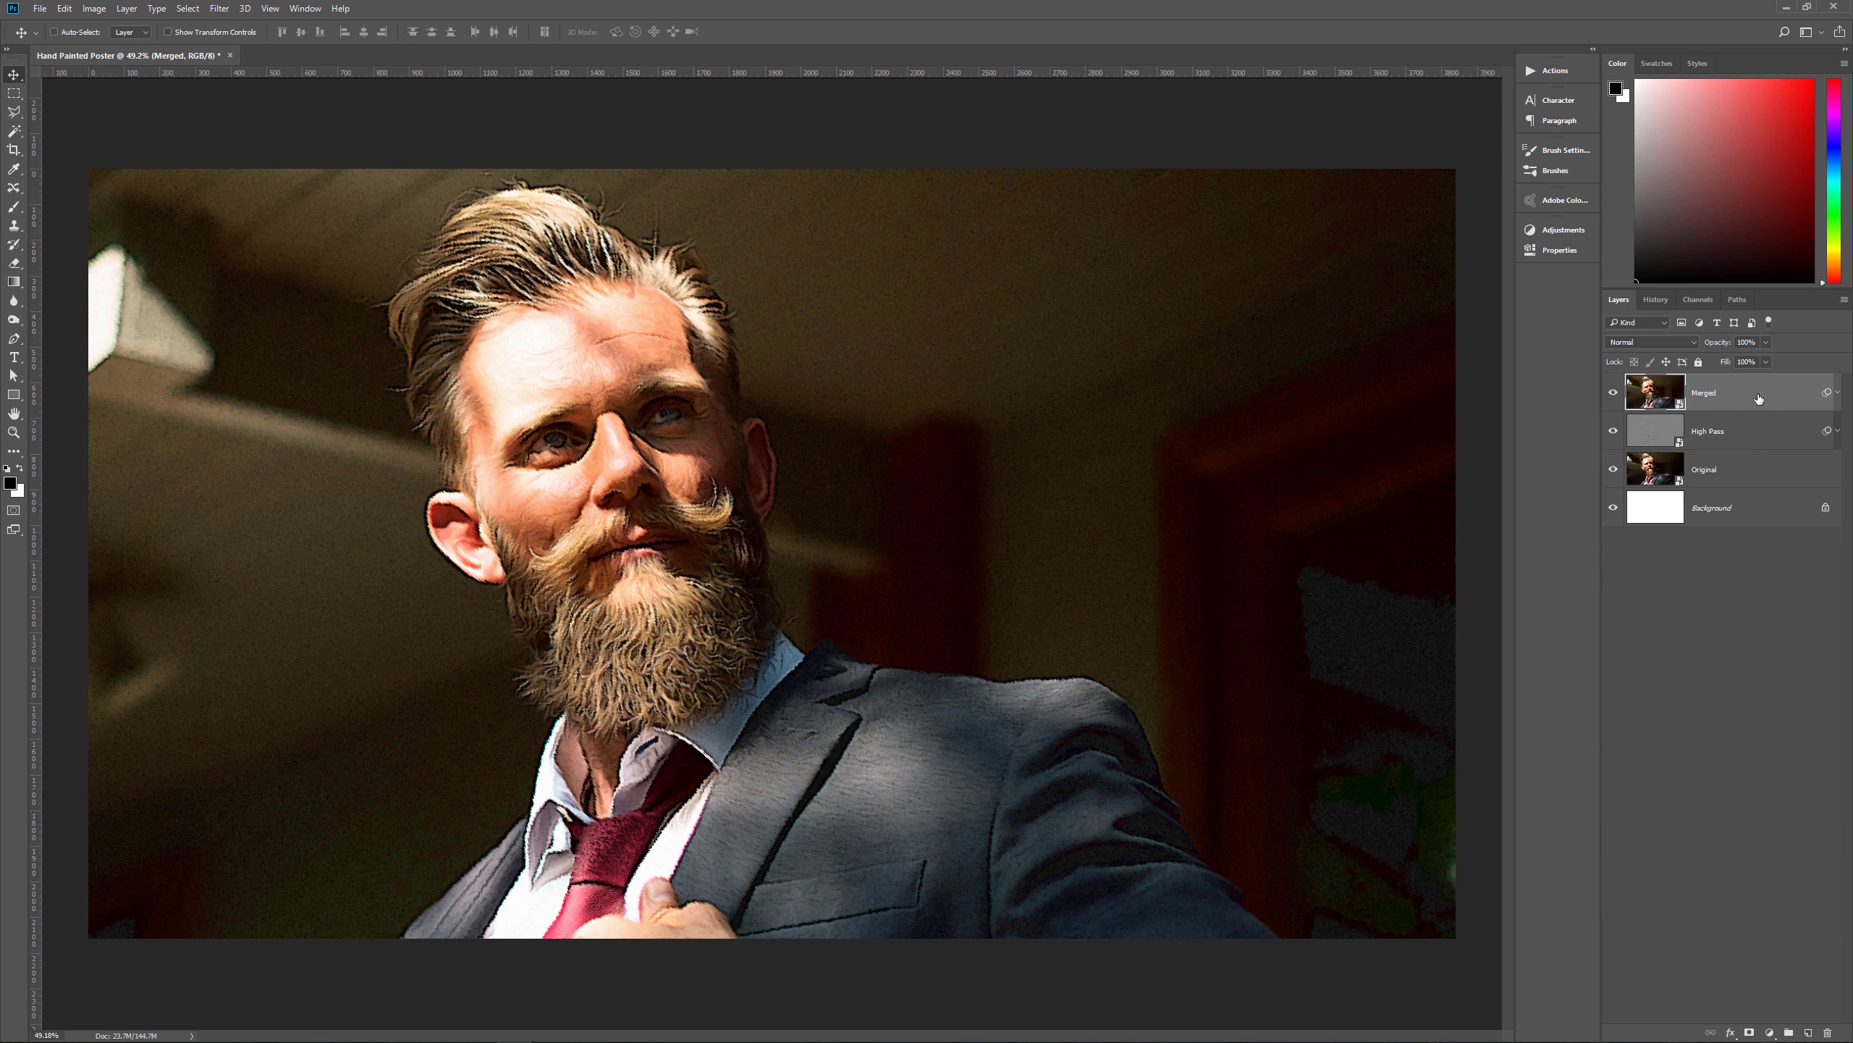
- Stamp all visible layers into a new layer above Merged and name it Edges
key(ctrl+shift+alt+e)
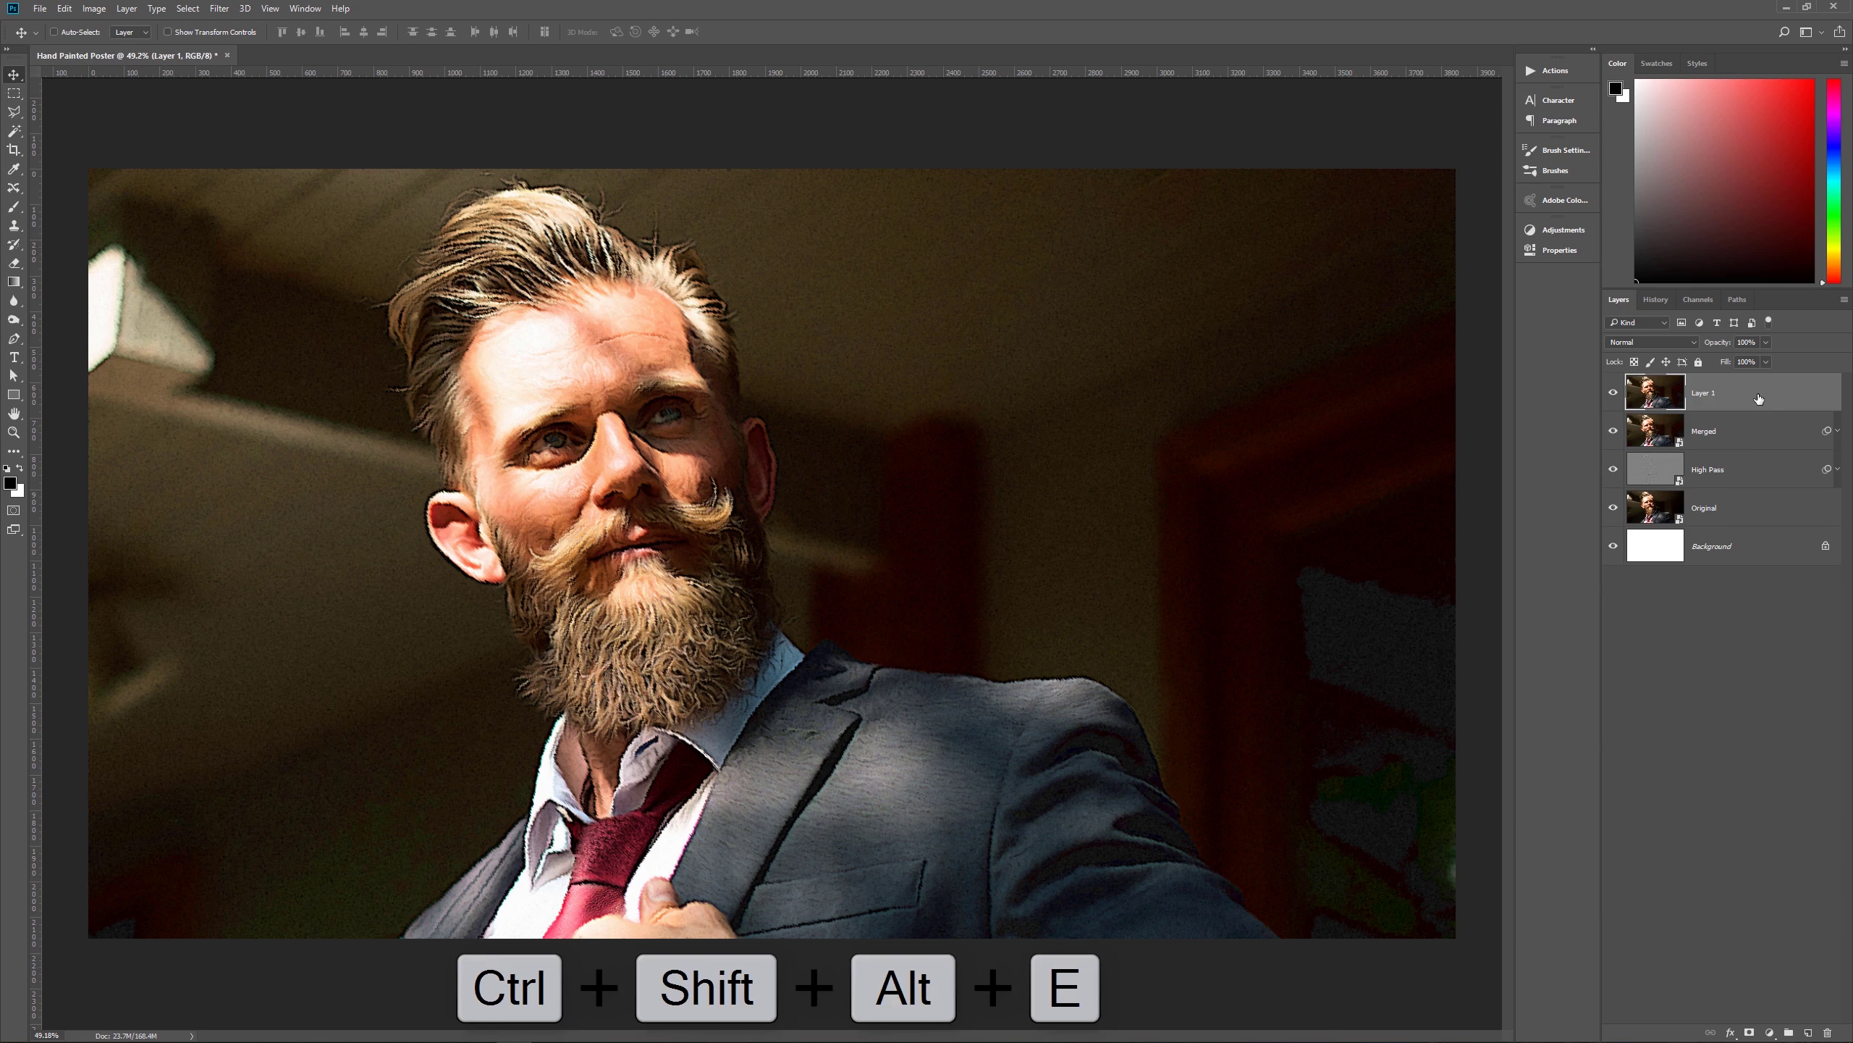
click(1613, 395)
click(1614, 395)
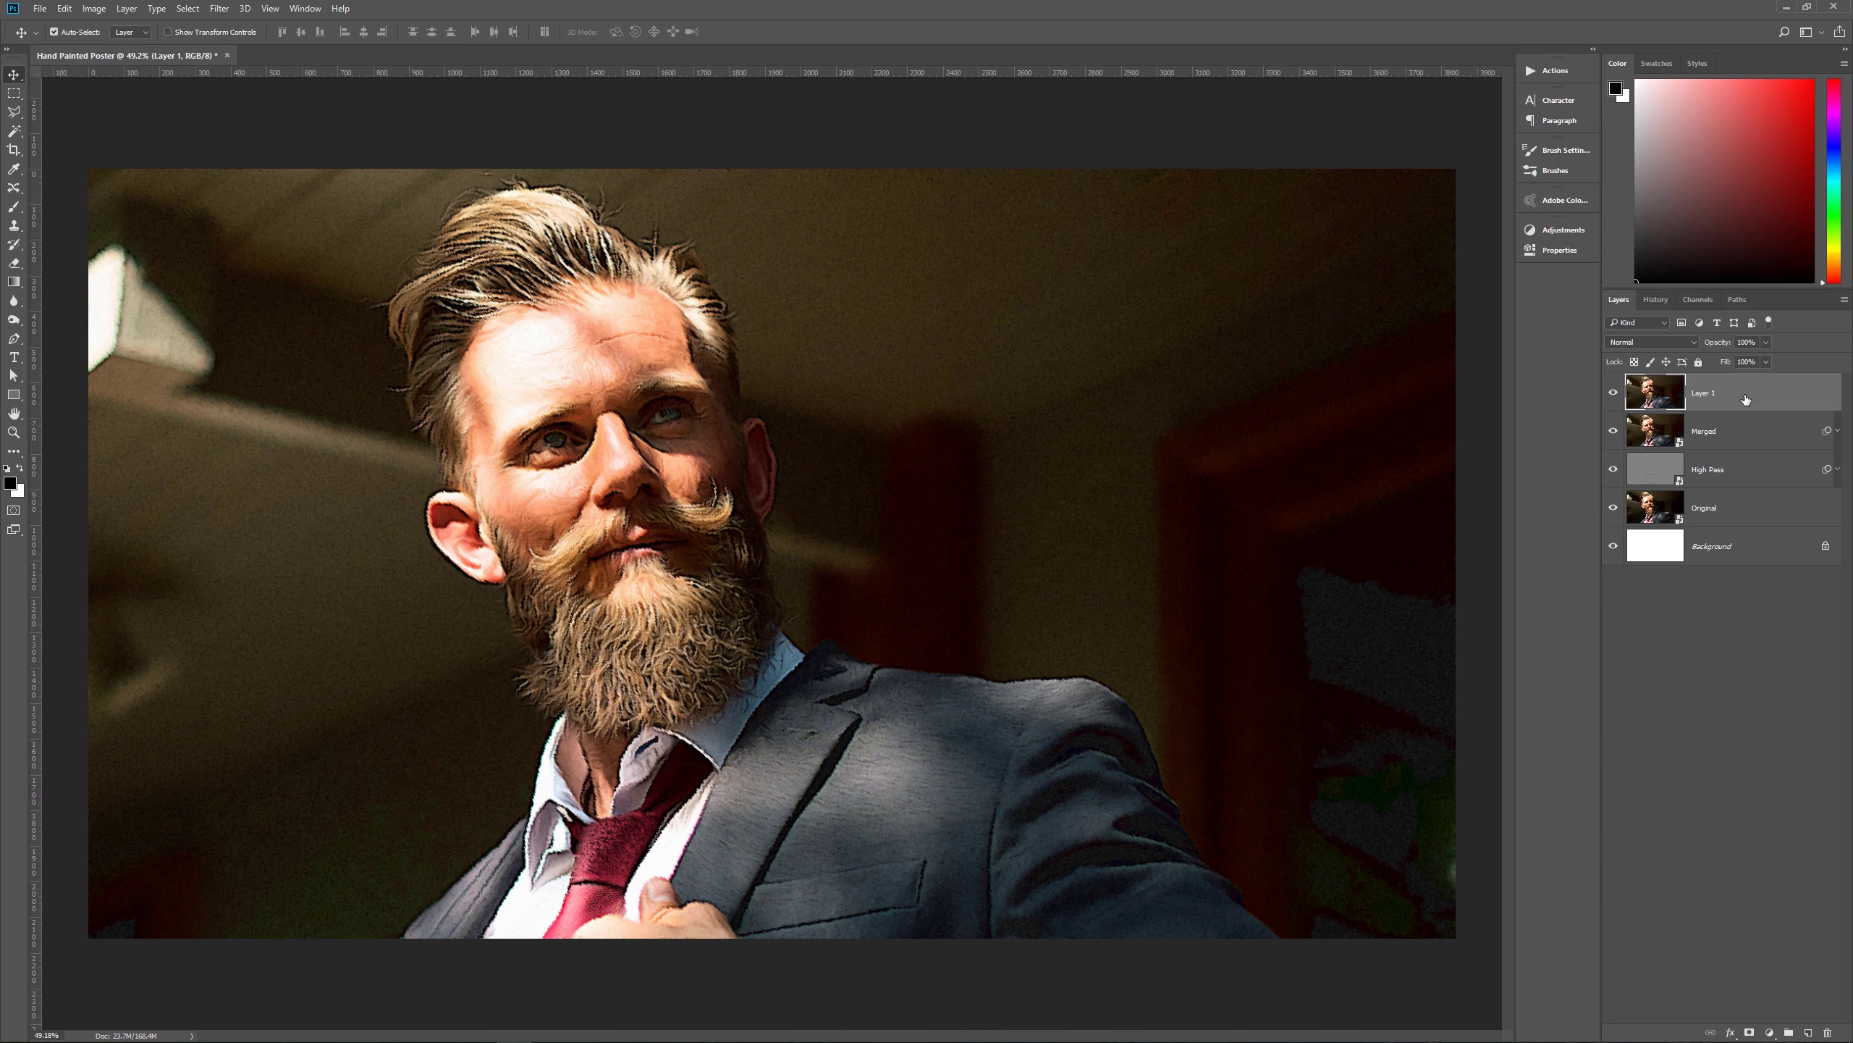
double_click(1704, 395)
text(Edges)
click(1766, 392)
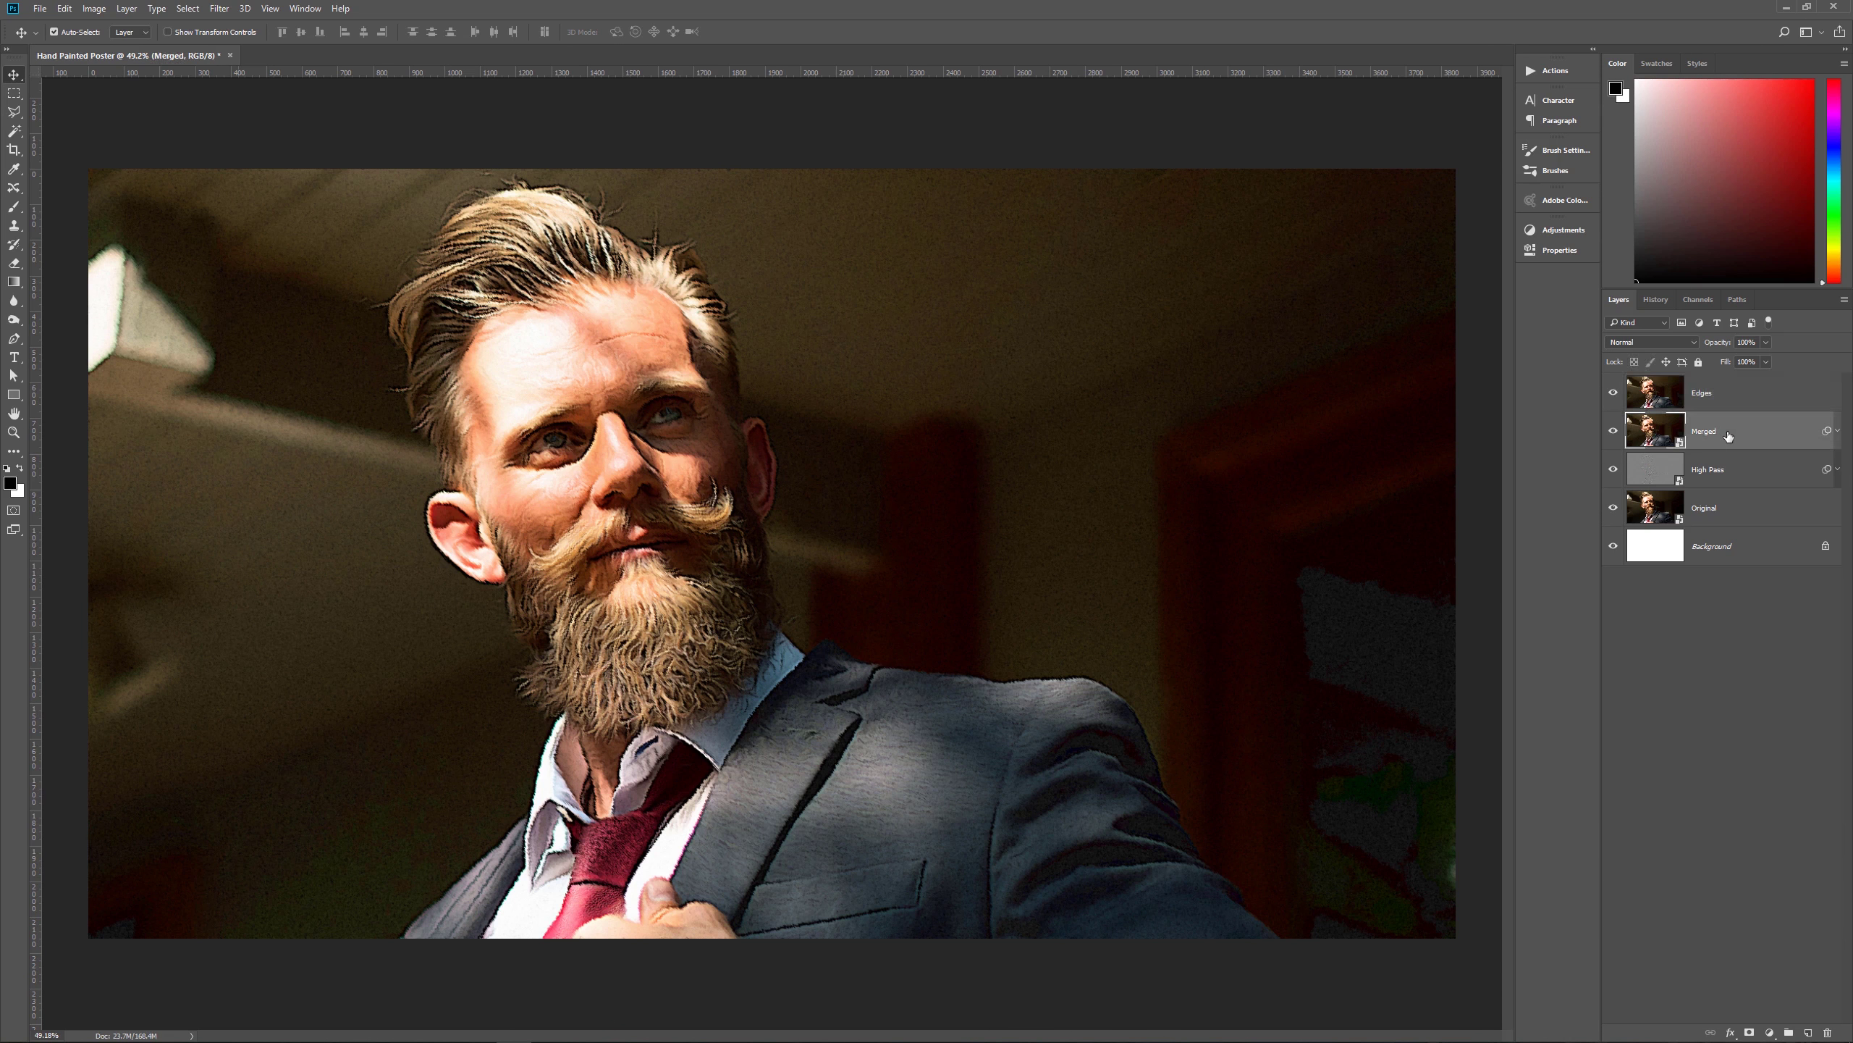
- Desaturate the Edges layer to black and white
click(1707, 441)
click(1705, 401)
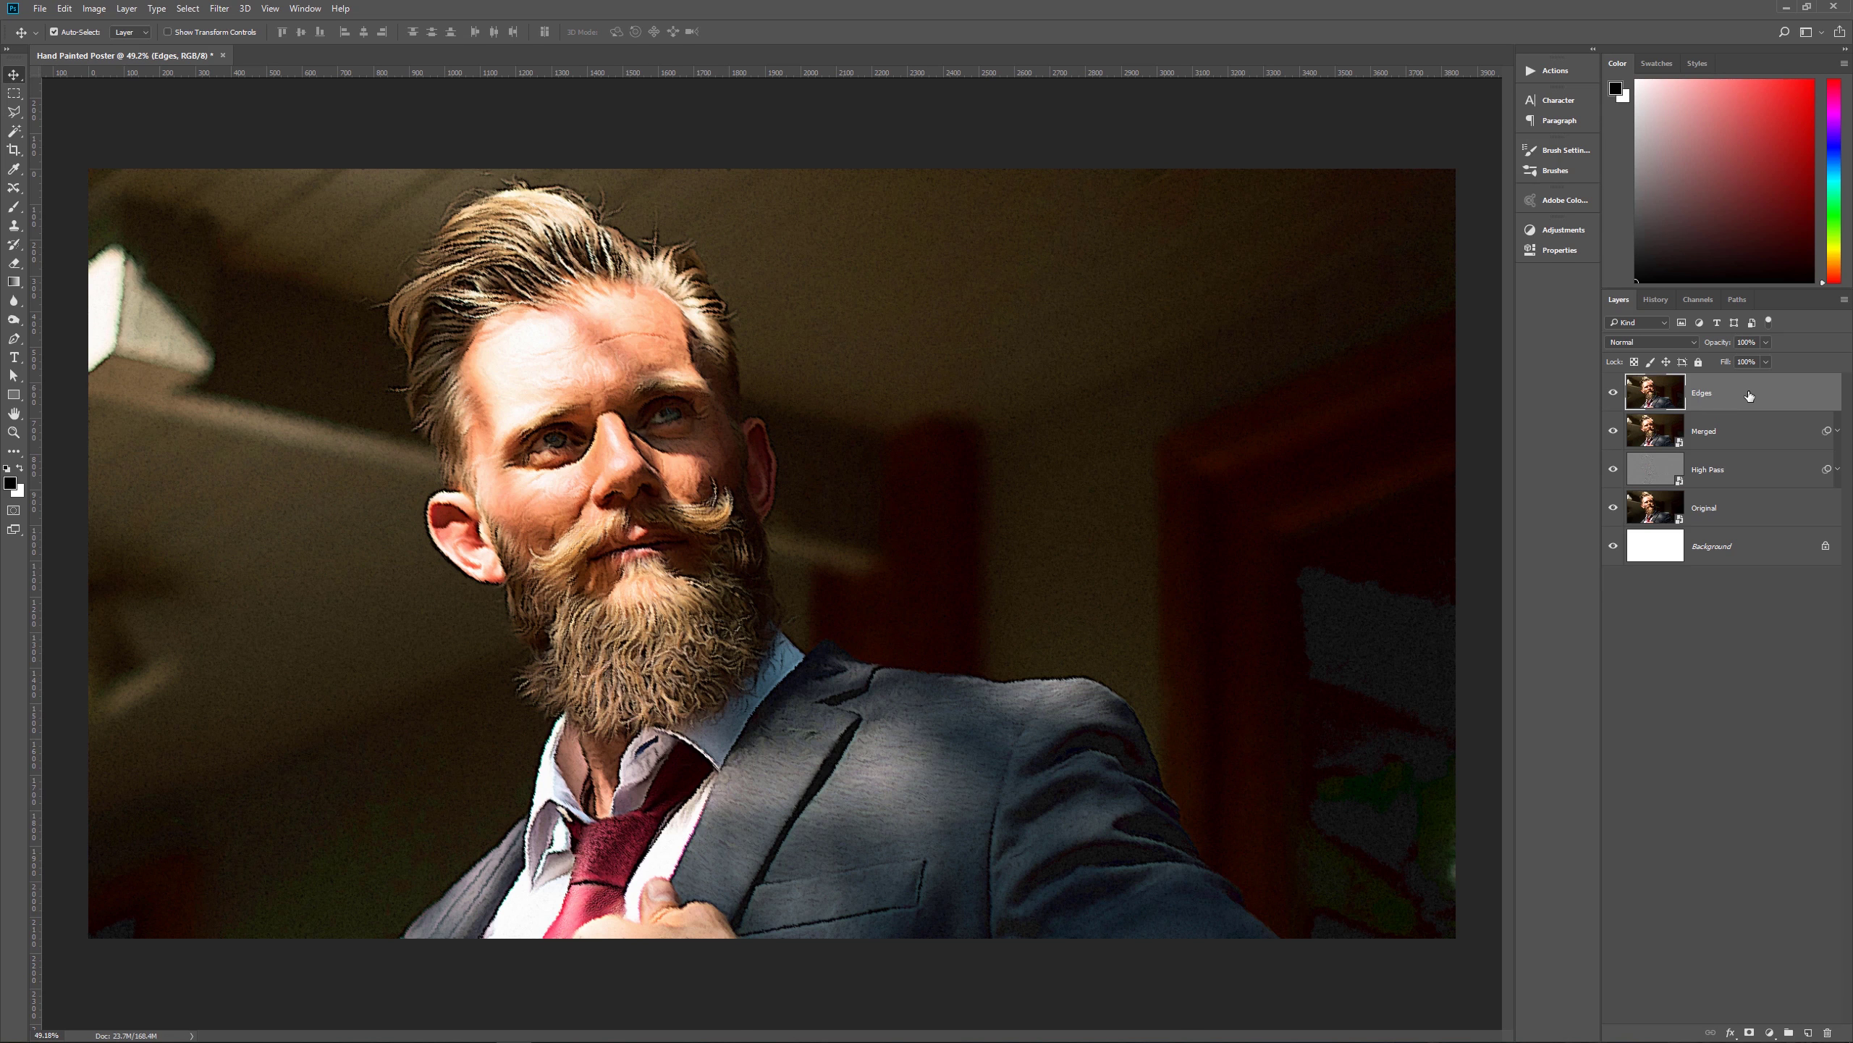
key(ctrl+shift+u)
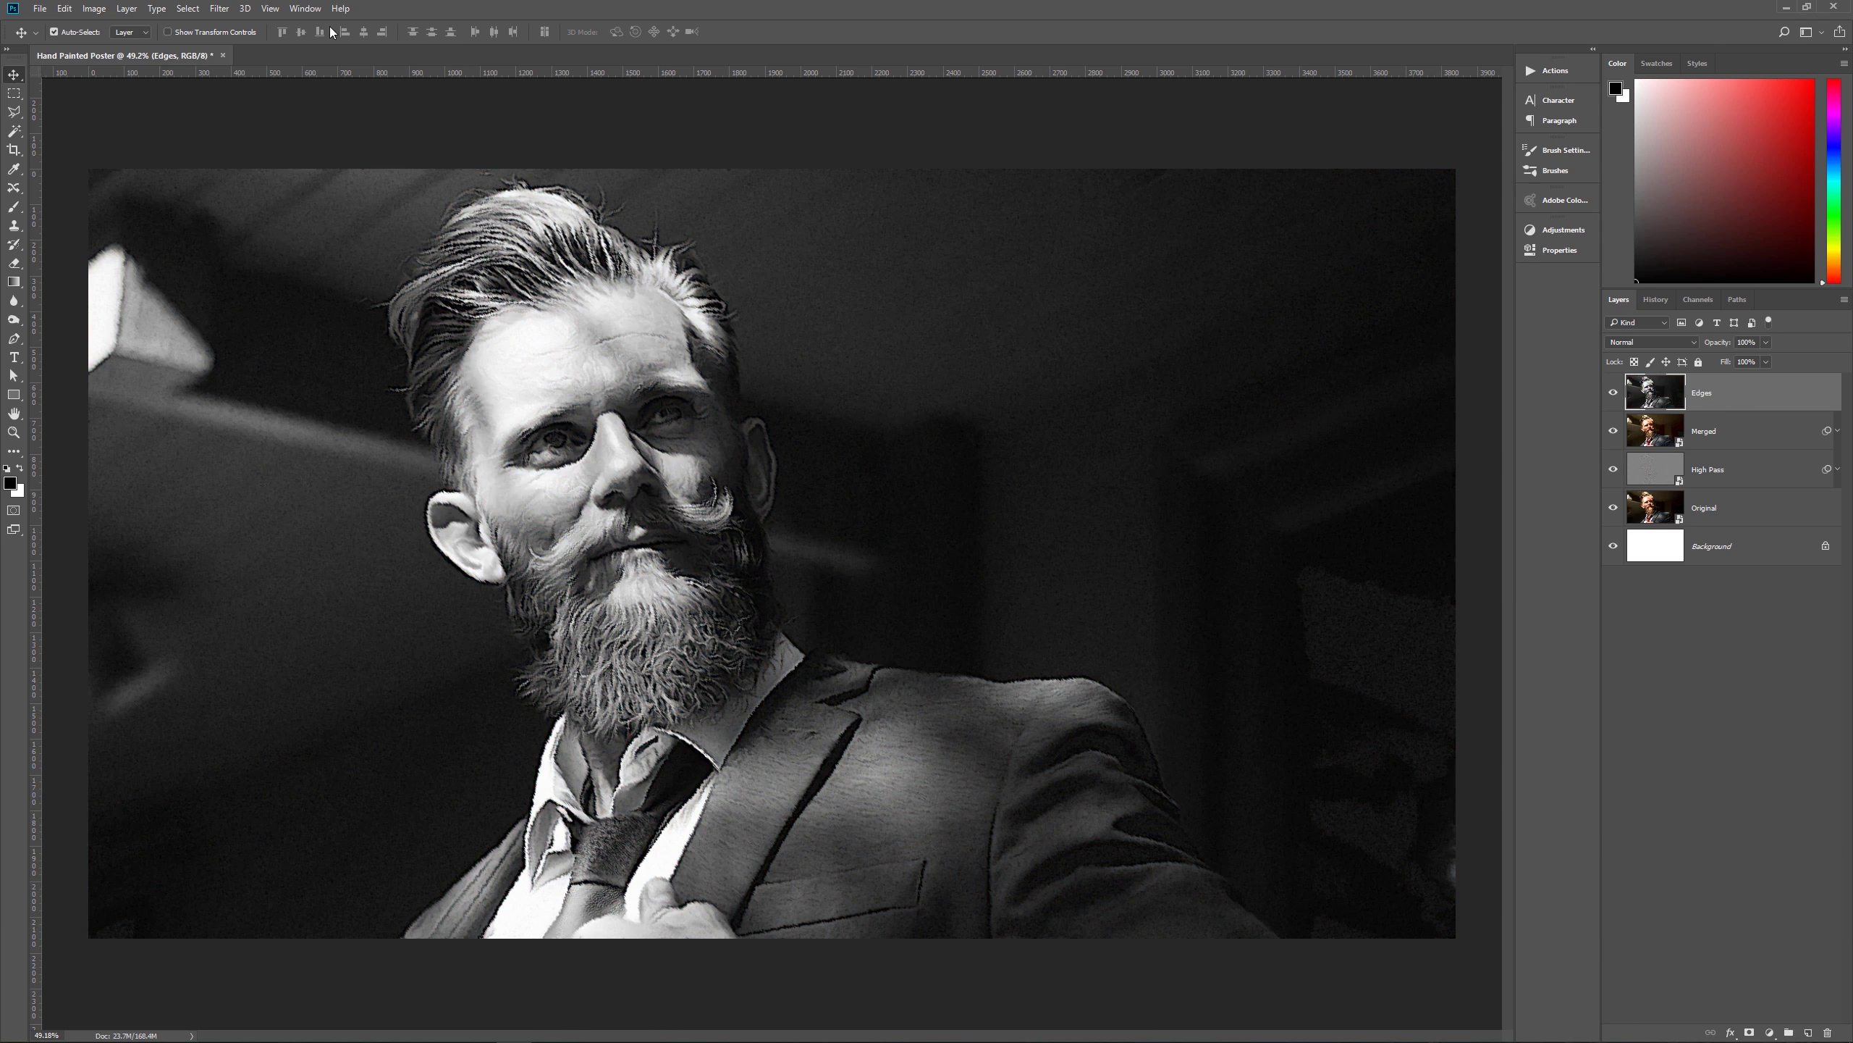
- Open the Filter Gallery for the Edges layer and remove the Sprayed Strokes and Poster Edges effects from the stack
click(219, 8)
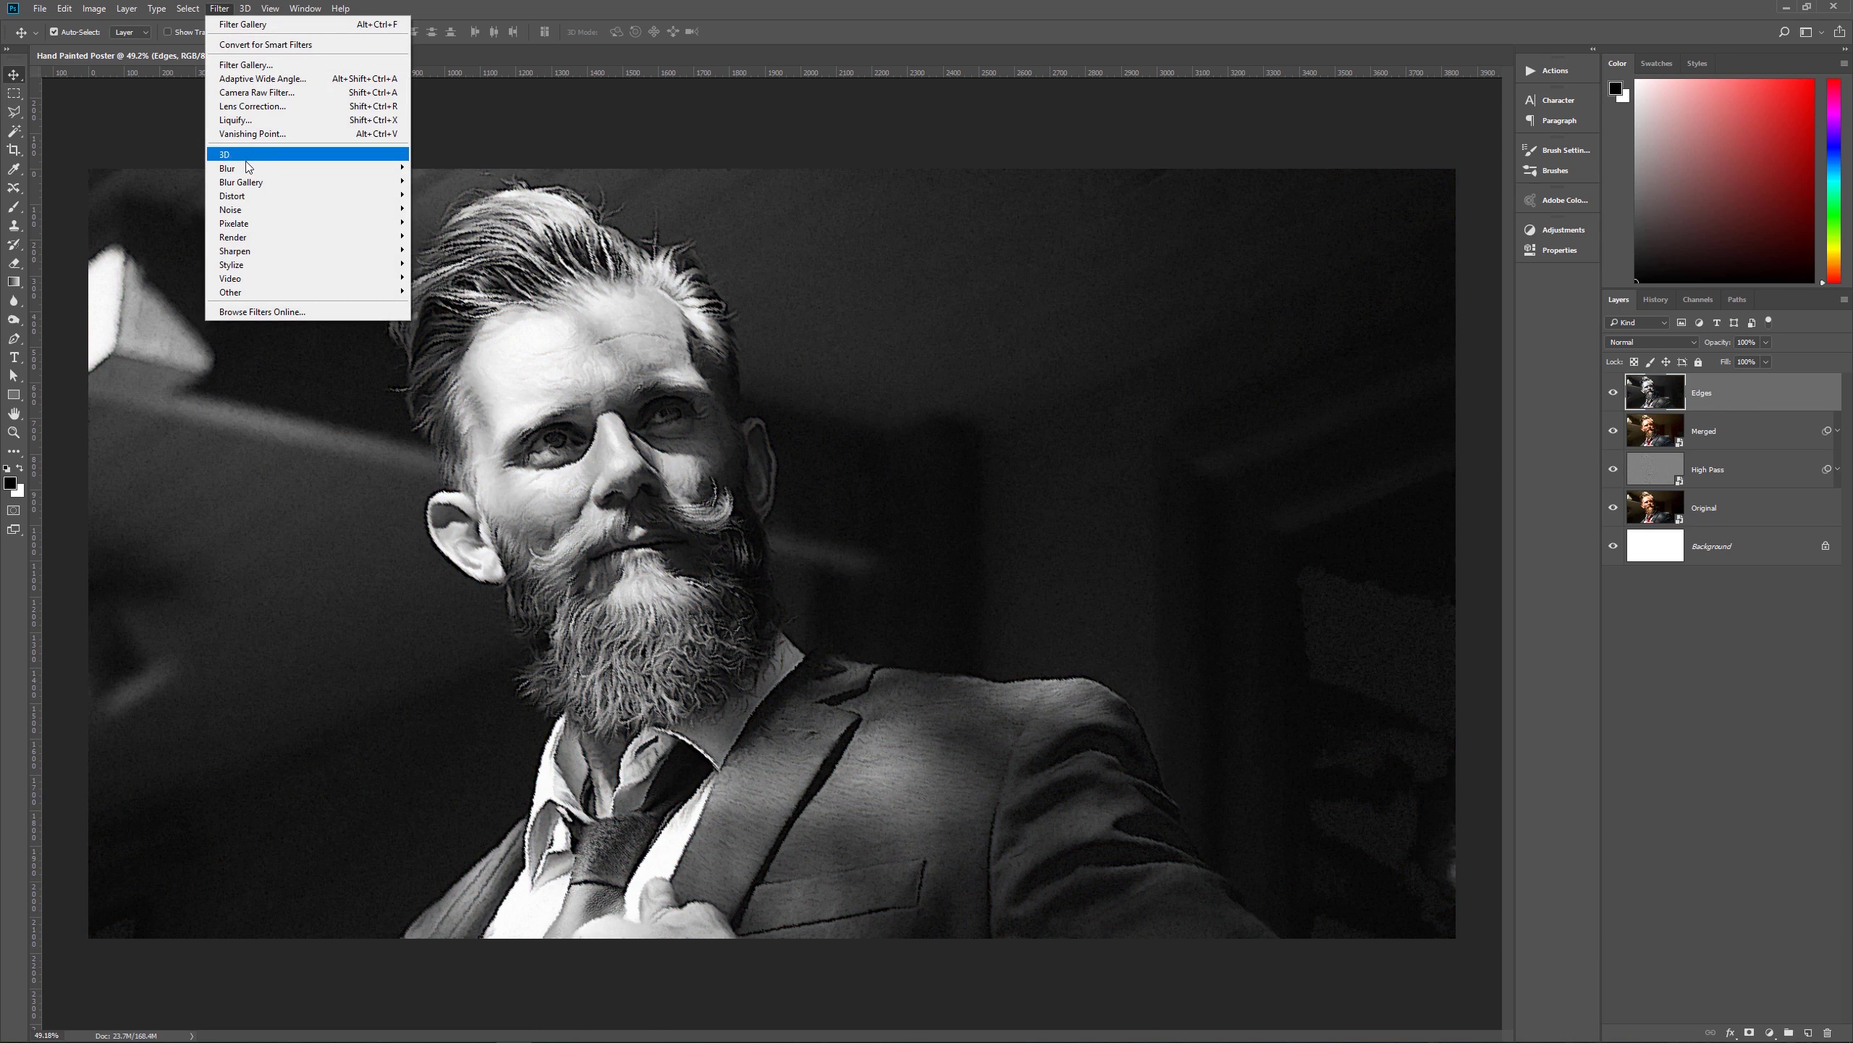
click(281, 64)
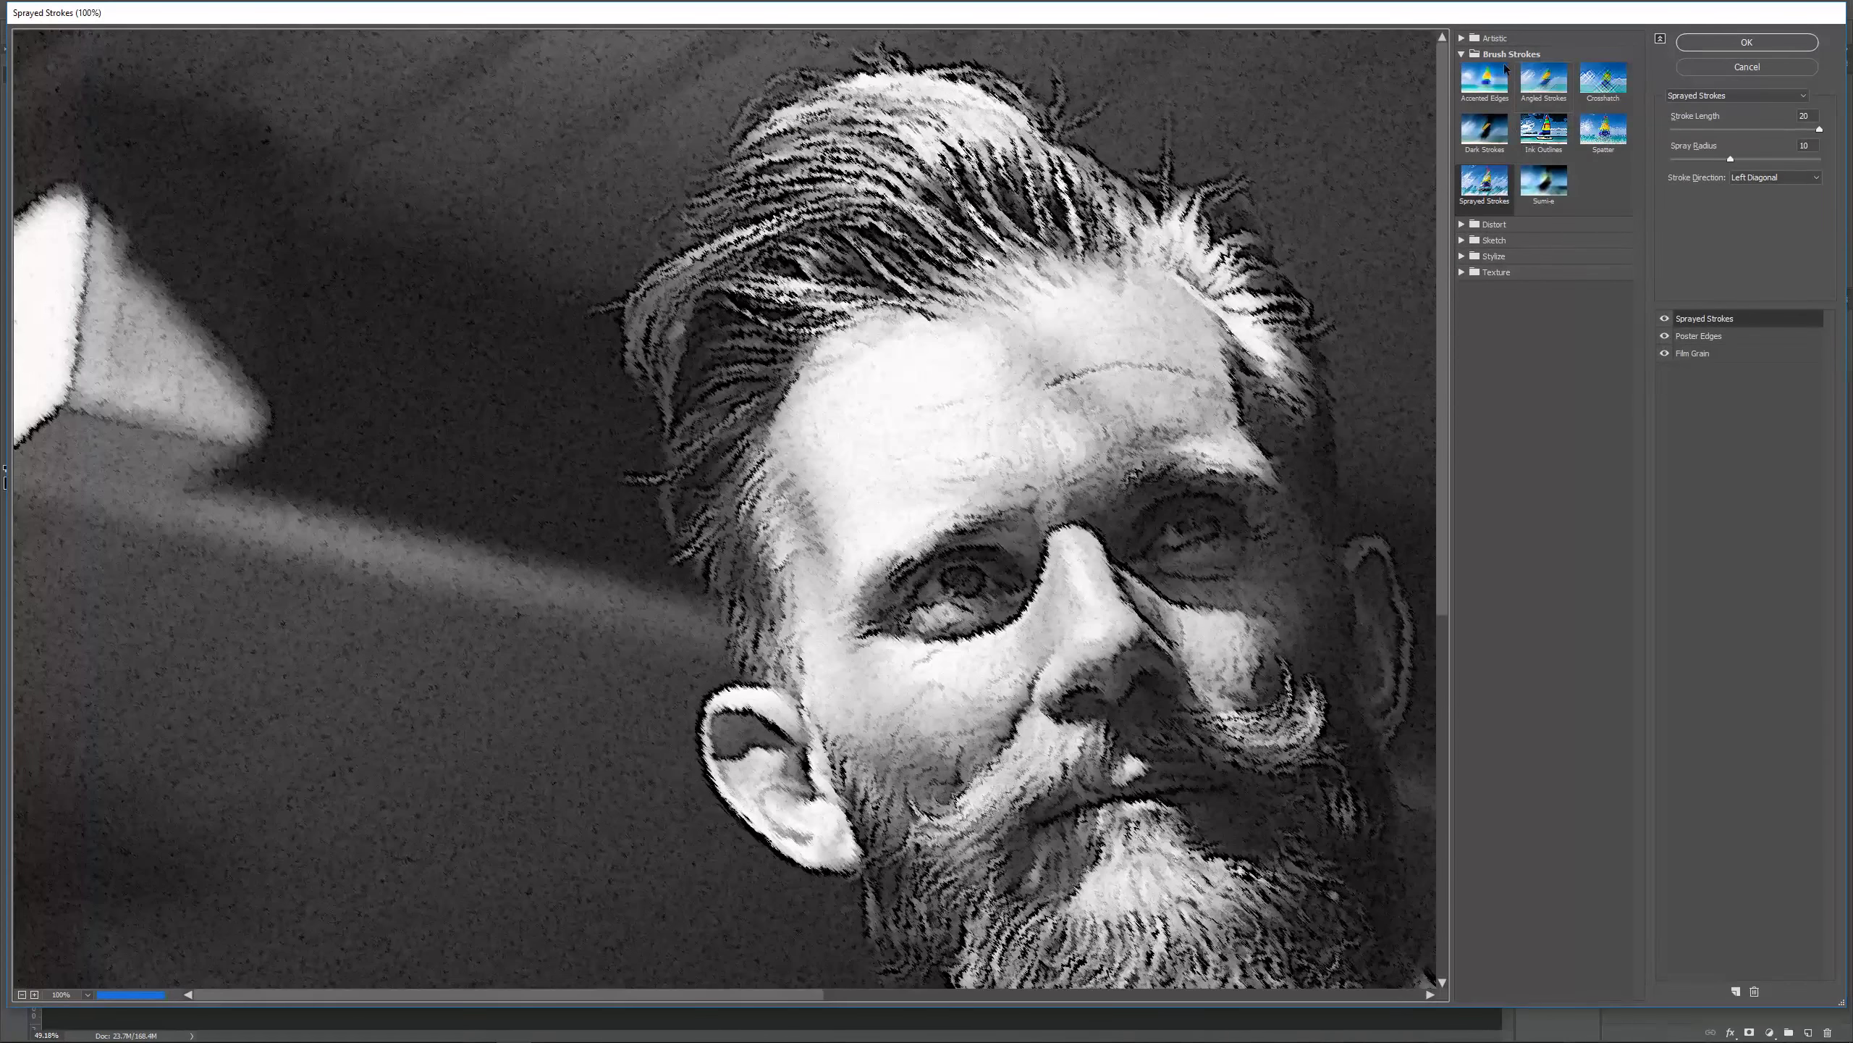
click(1463, 53)
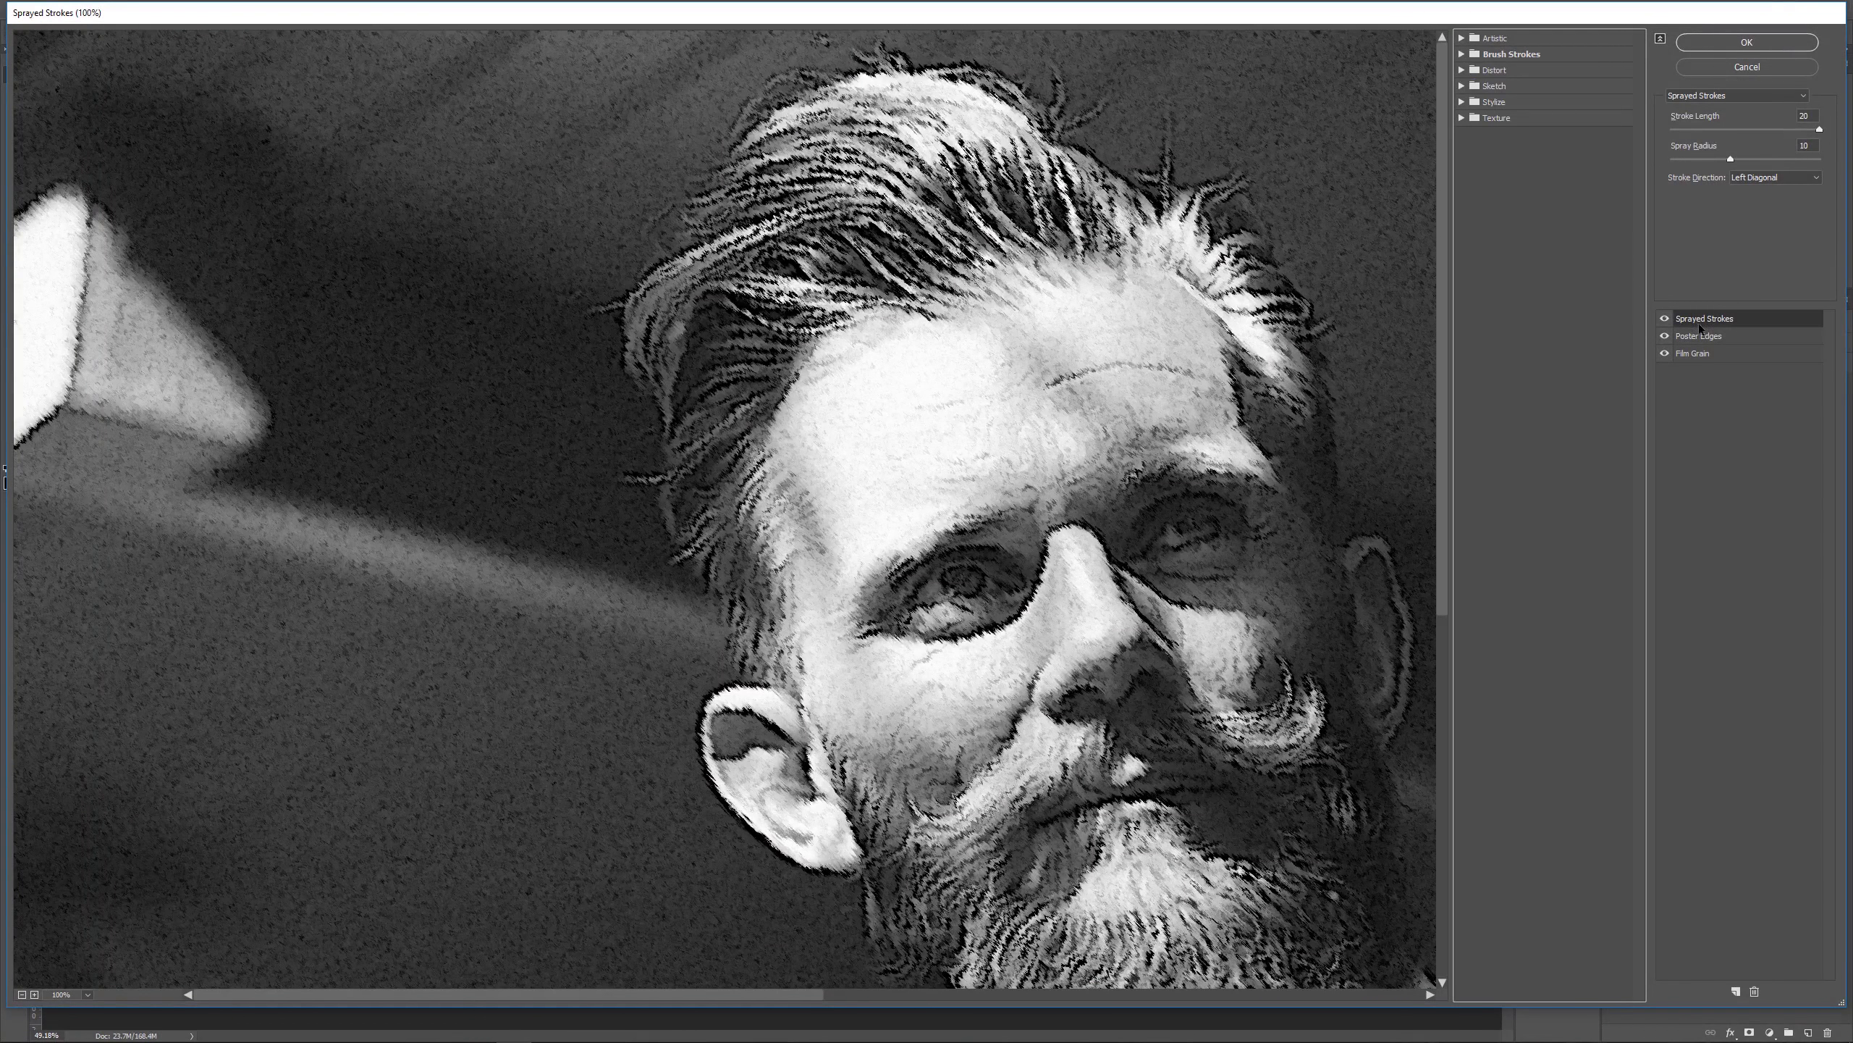
click(1754, 991)
click(1755, 991)
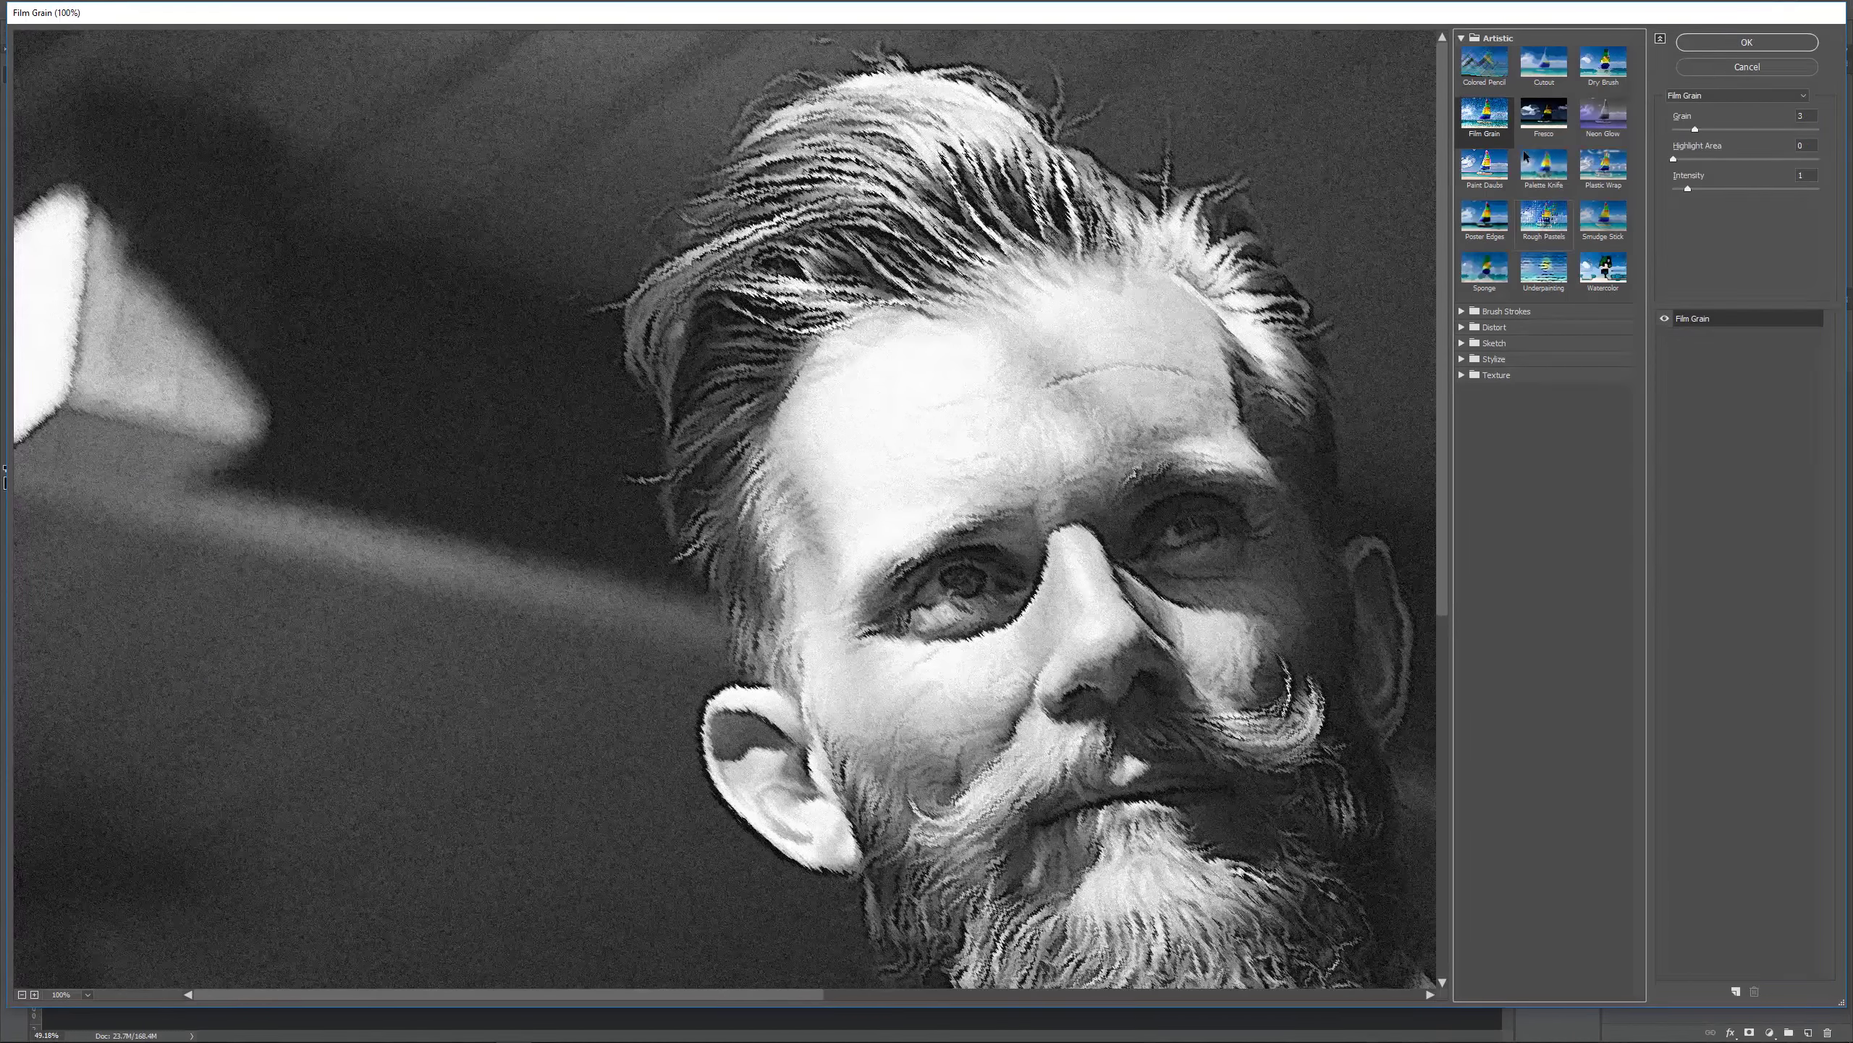
- Replace Film Grain with Glowing Edges at Edge Width 3, Edge Brightness 2 and Smoothness 2, and apply it to the Edges layer
click(1462, 38)
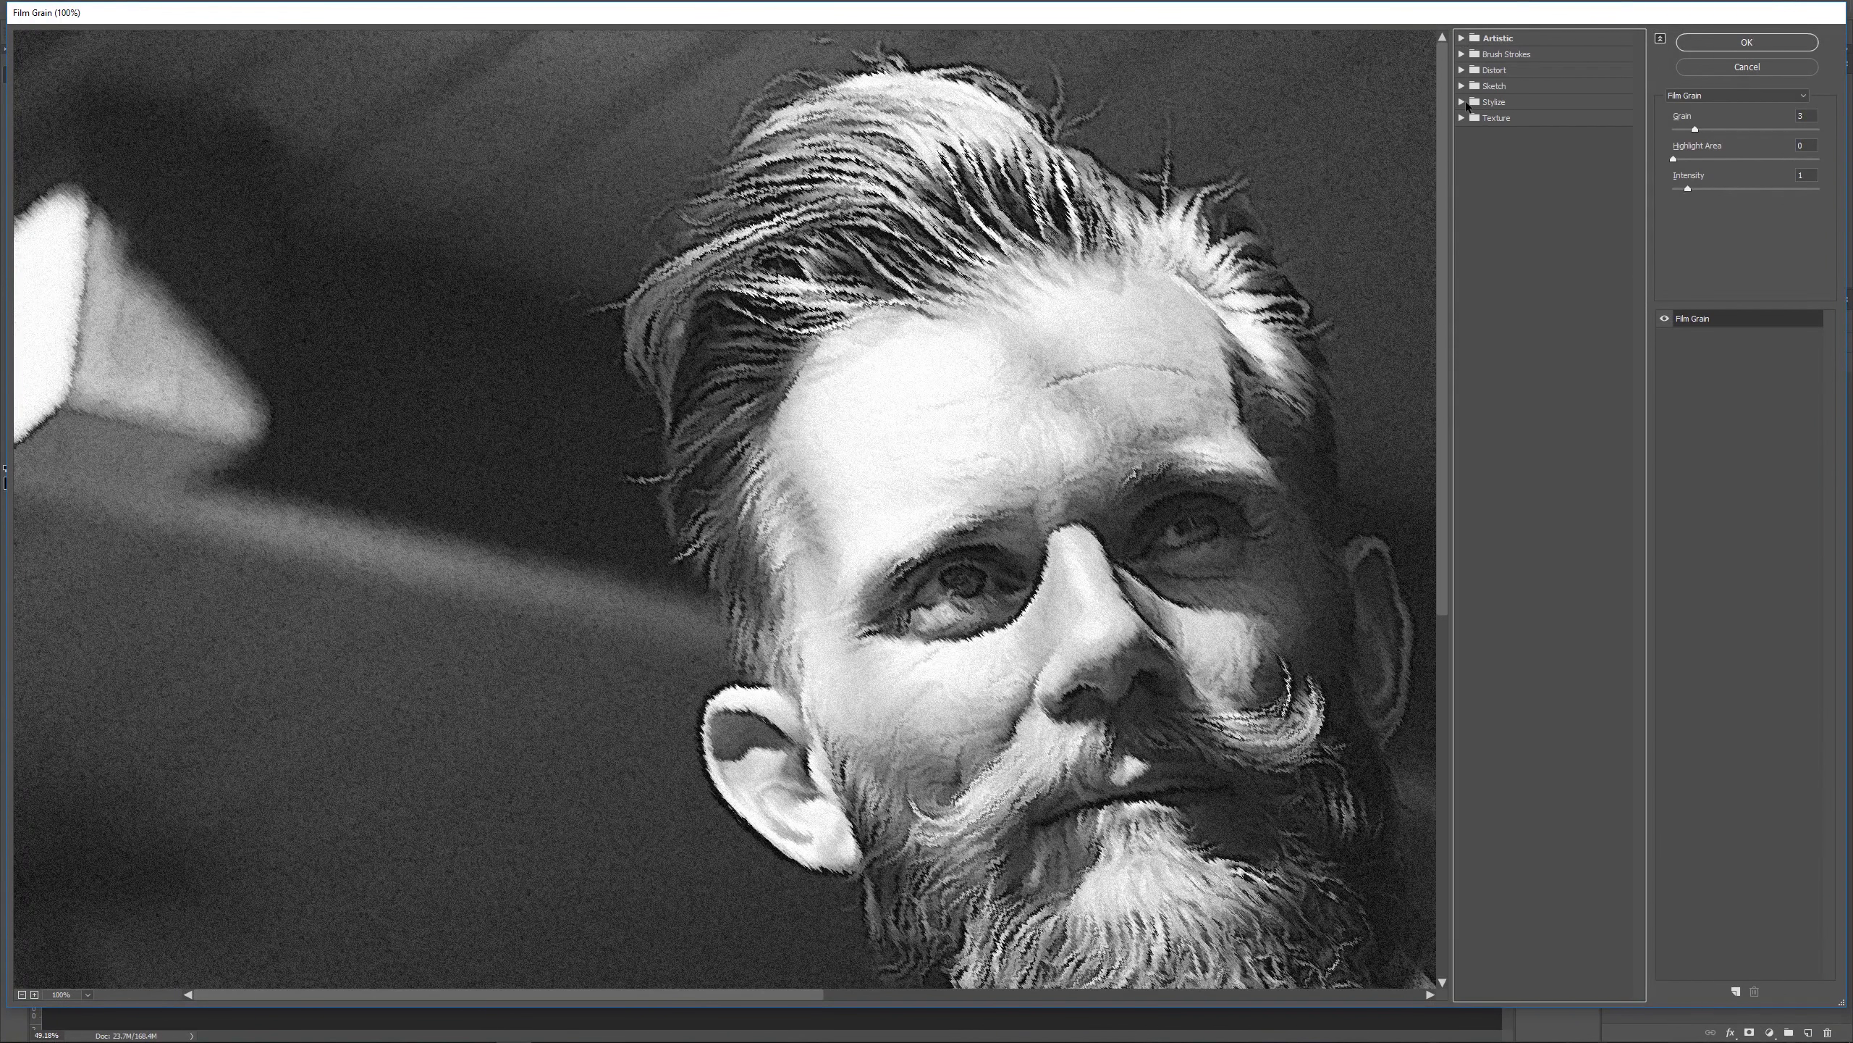
click(1464, 104)
click(1484, 125)
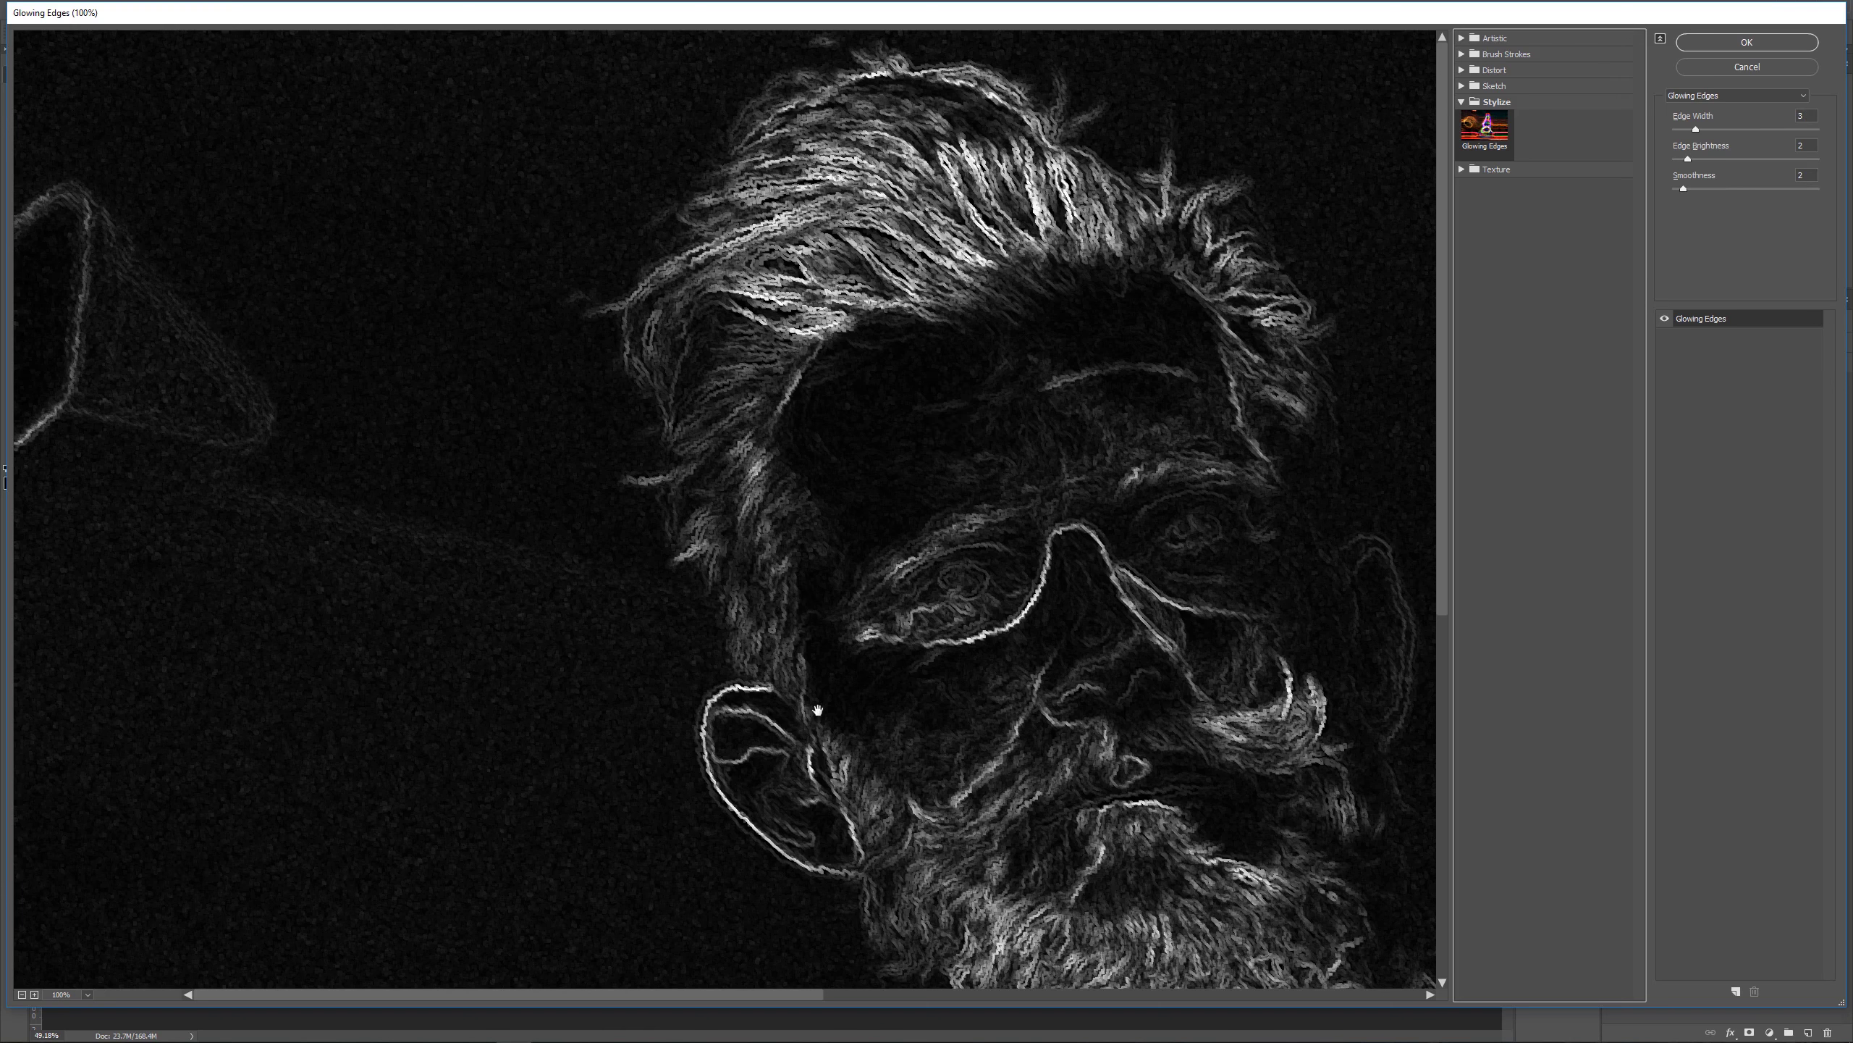
drag(1002, 612, 798, 446)
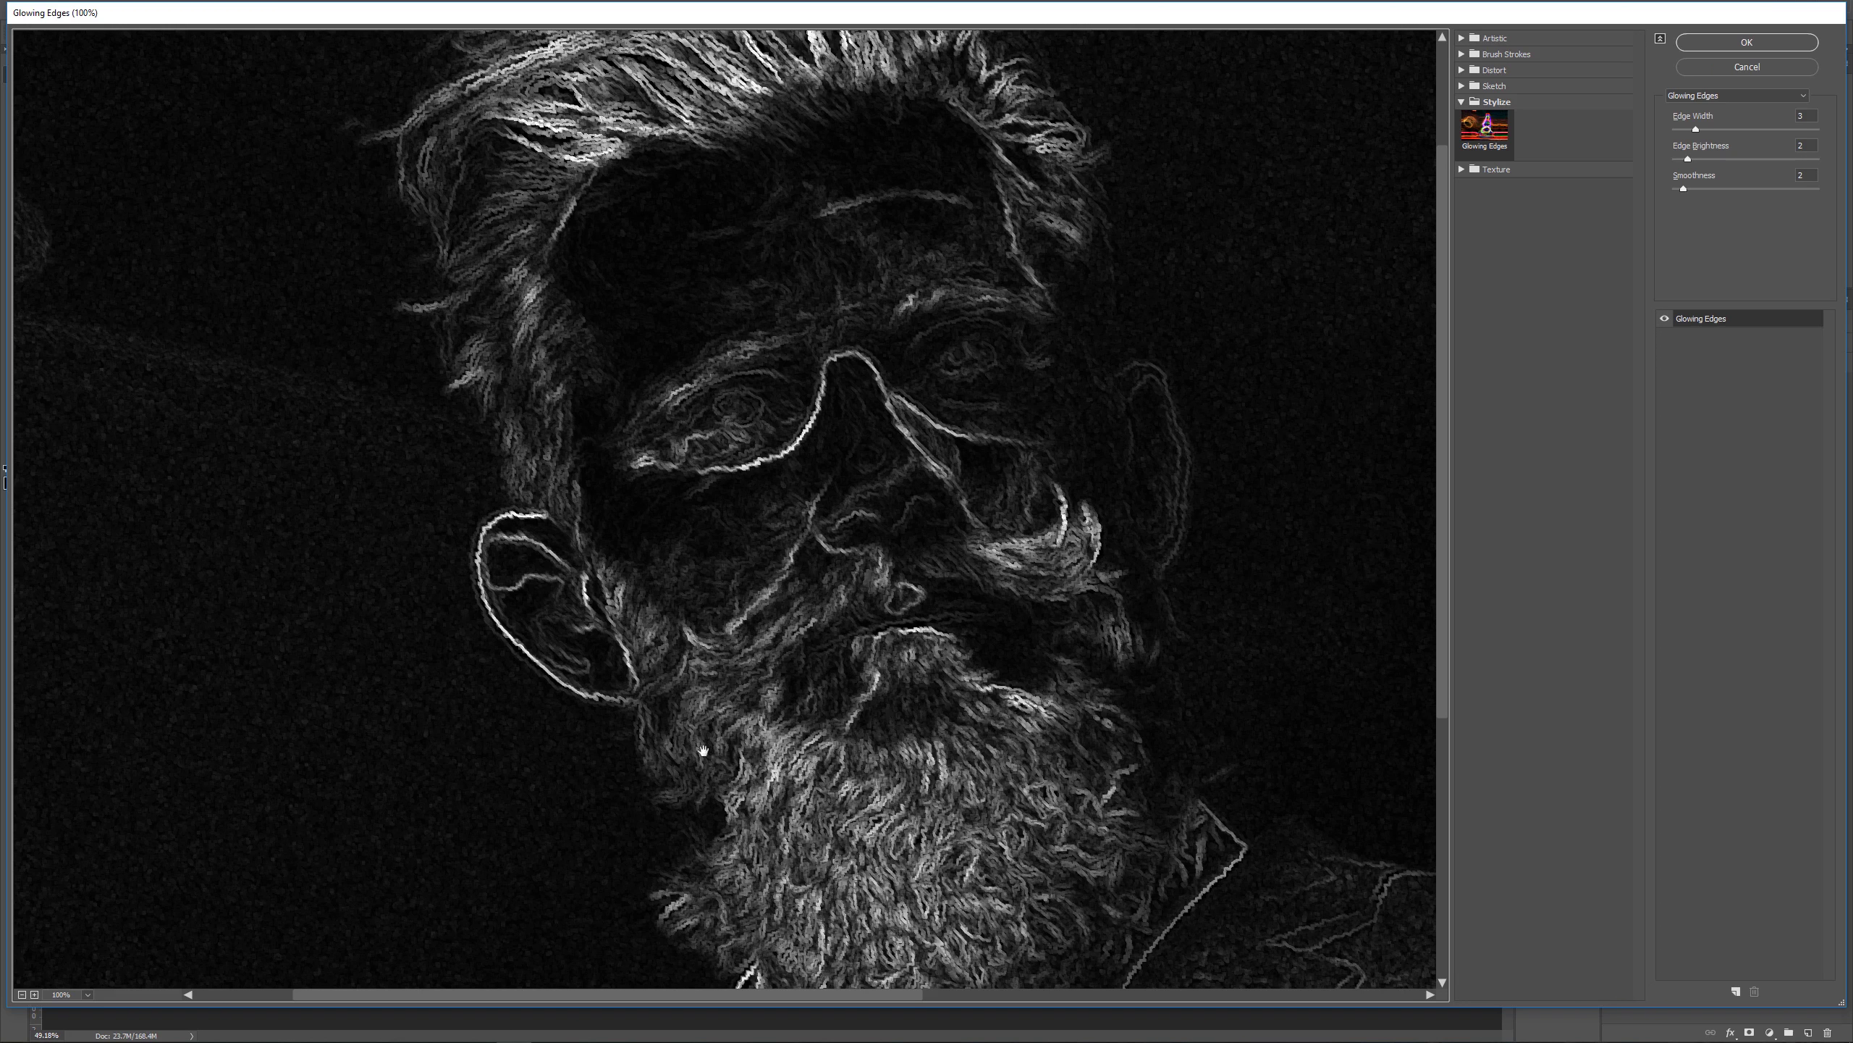
drag(645, 666, 683, 462)
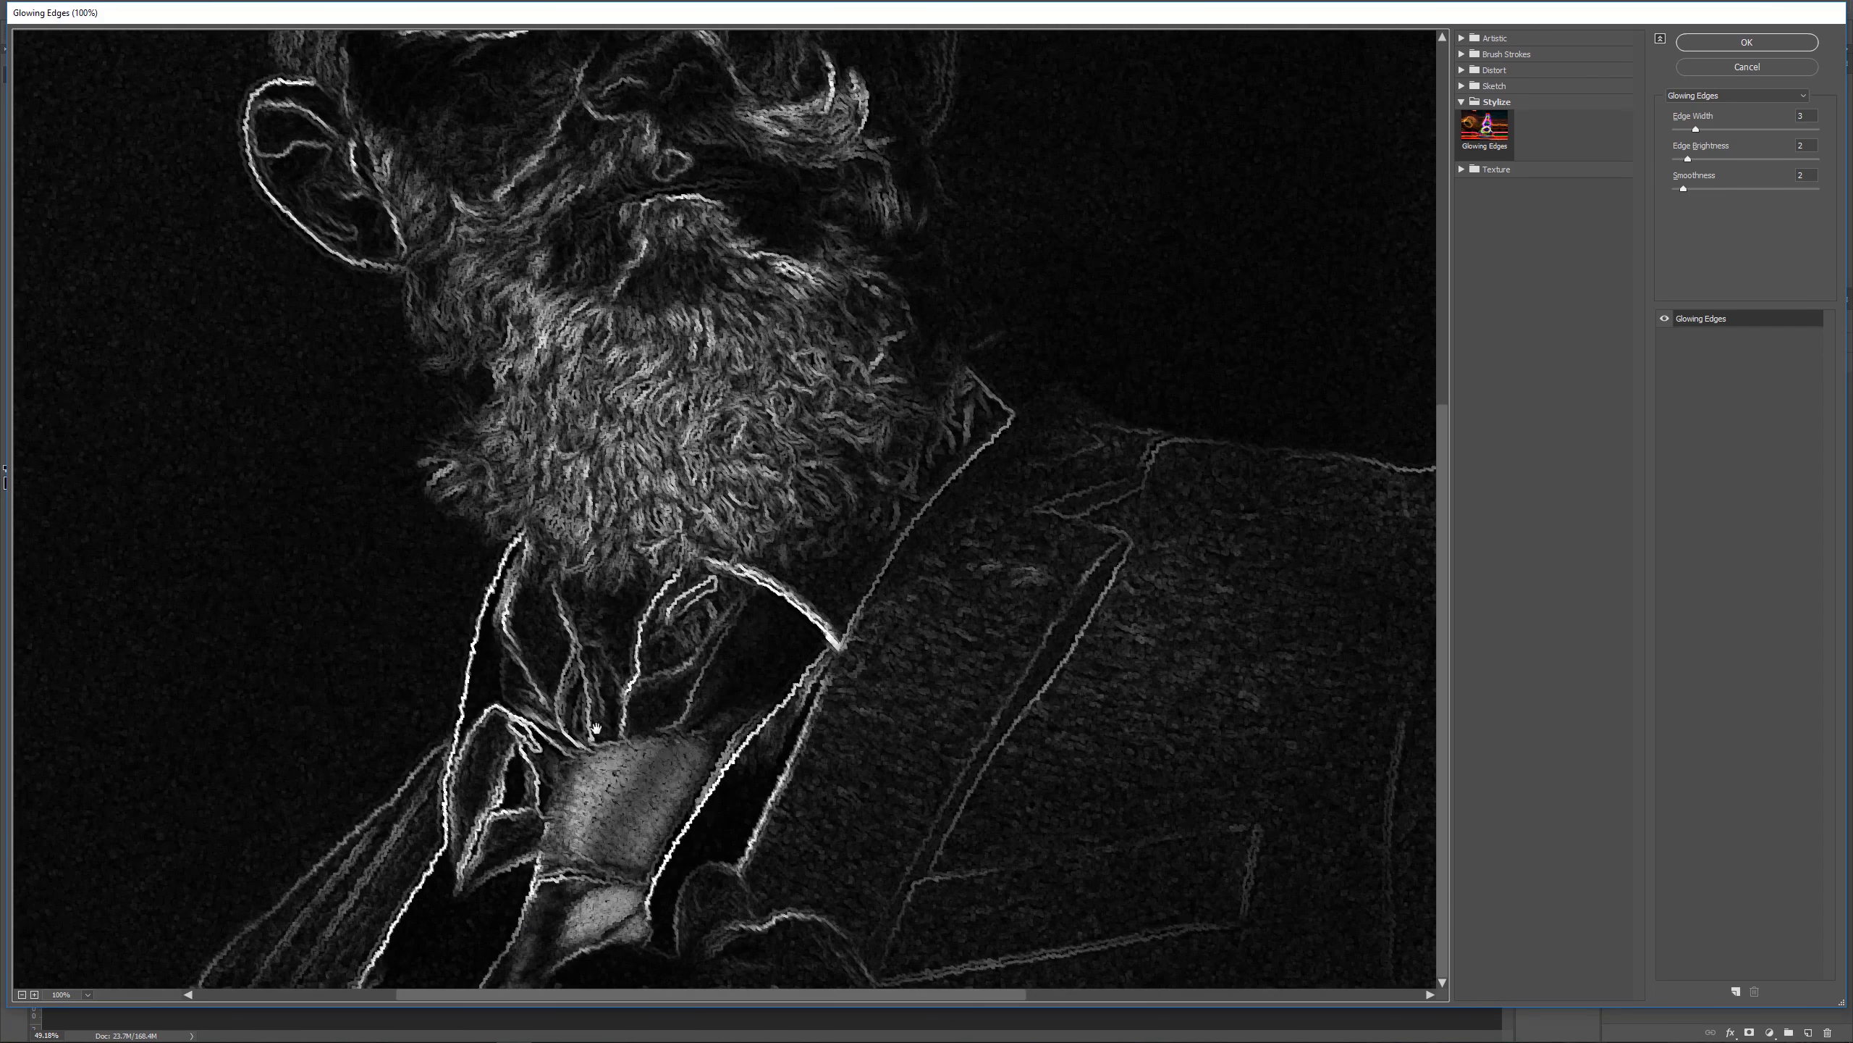
drag(625, 246, 942, 620)
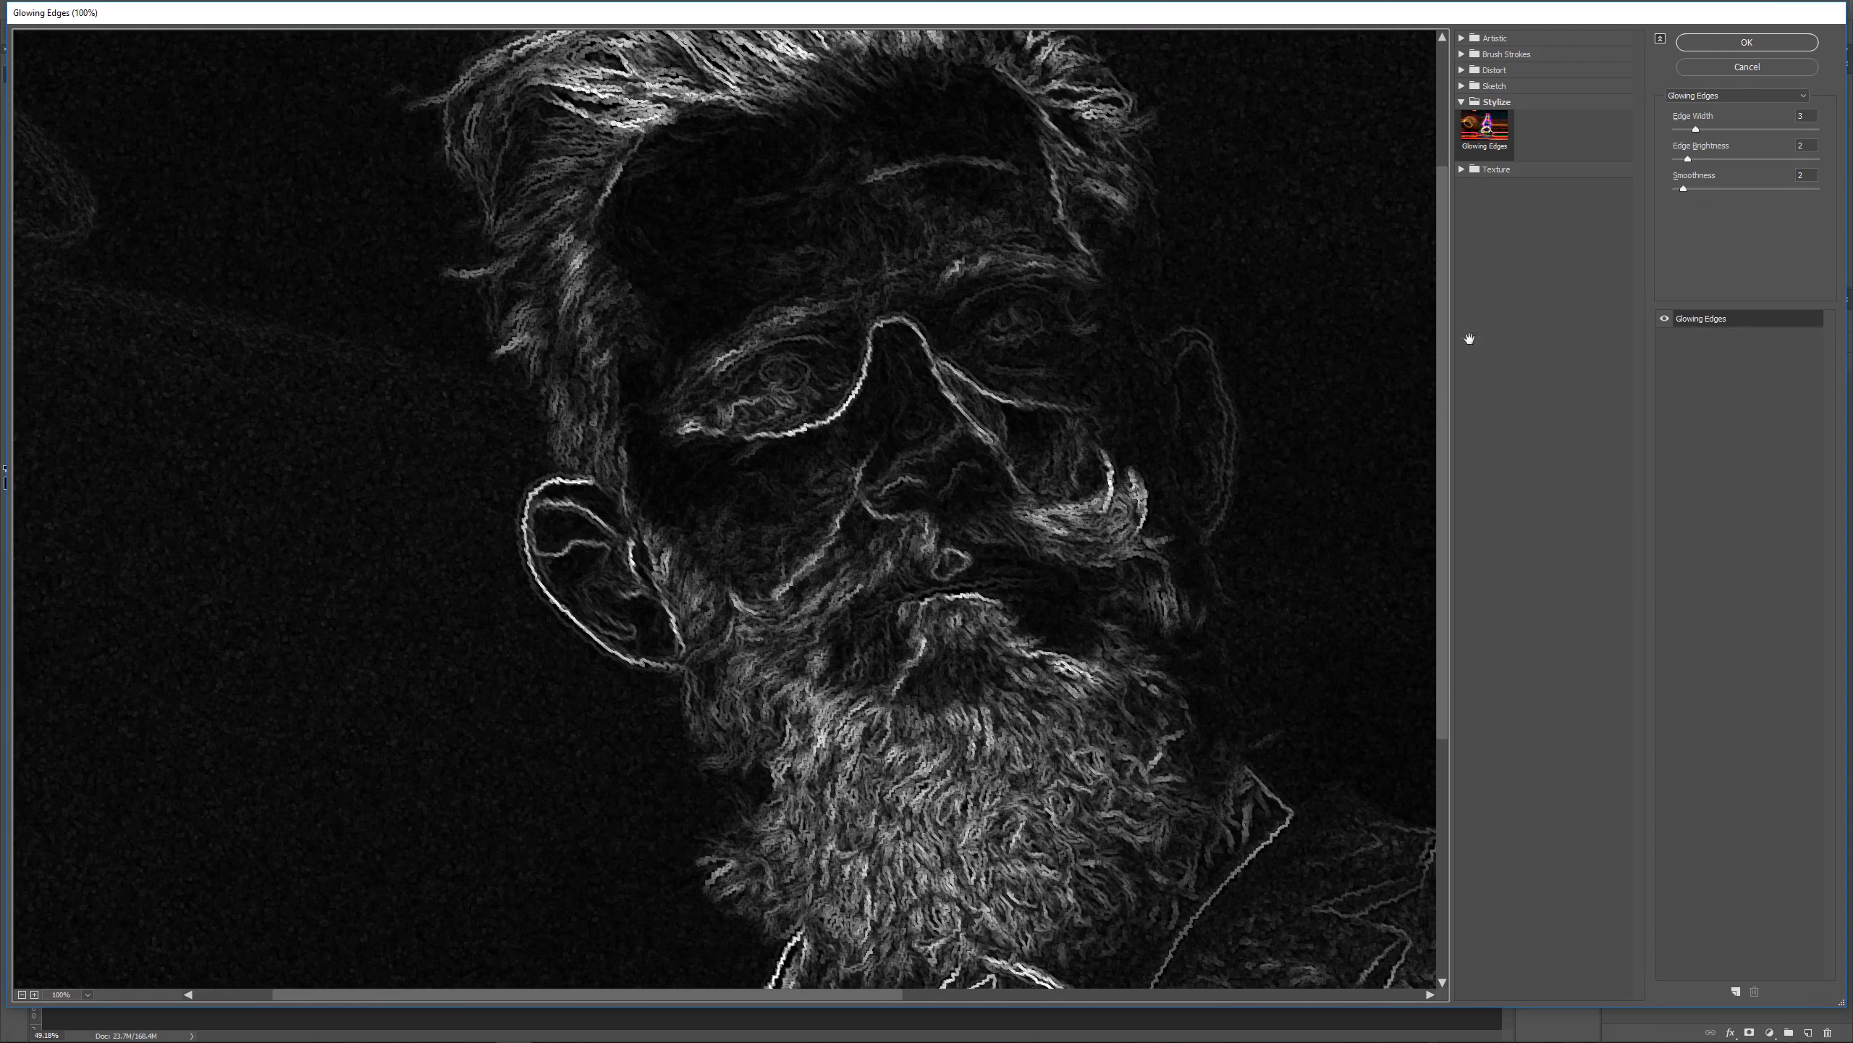
click(1733, 44)
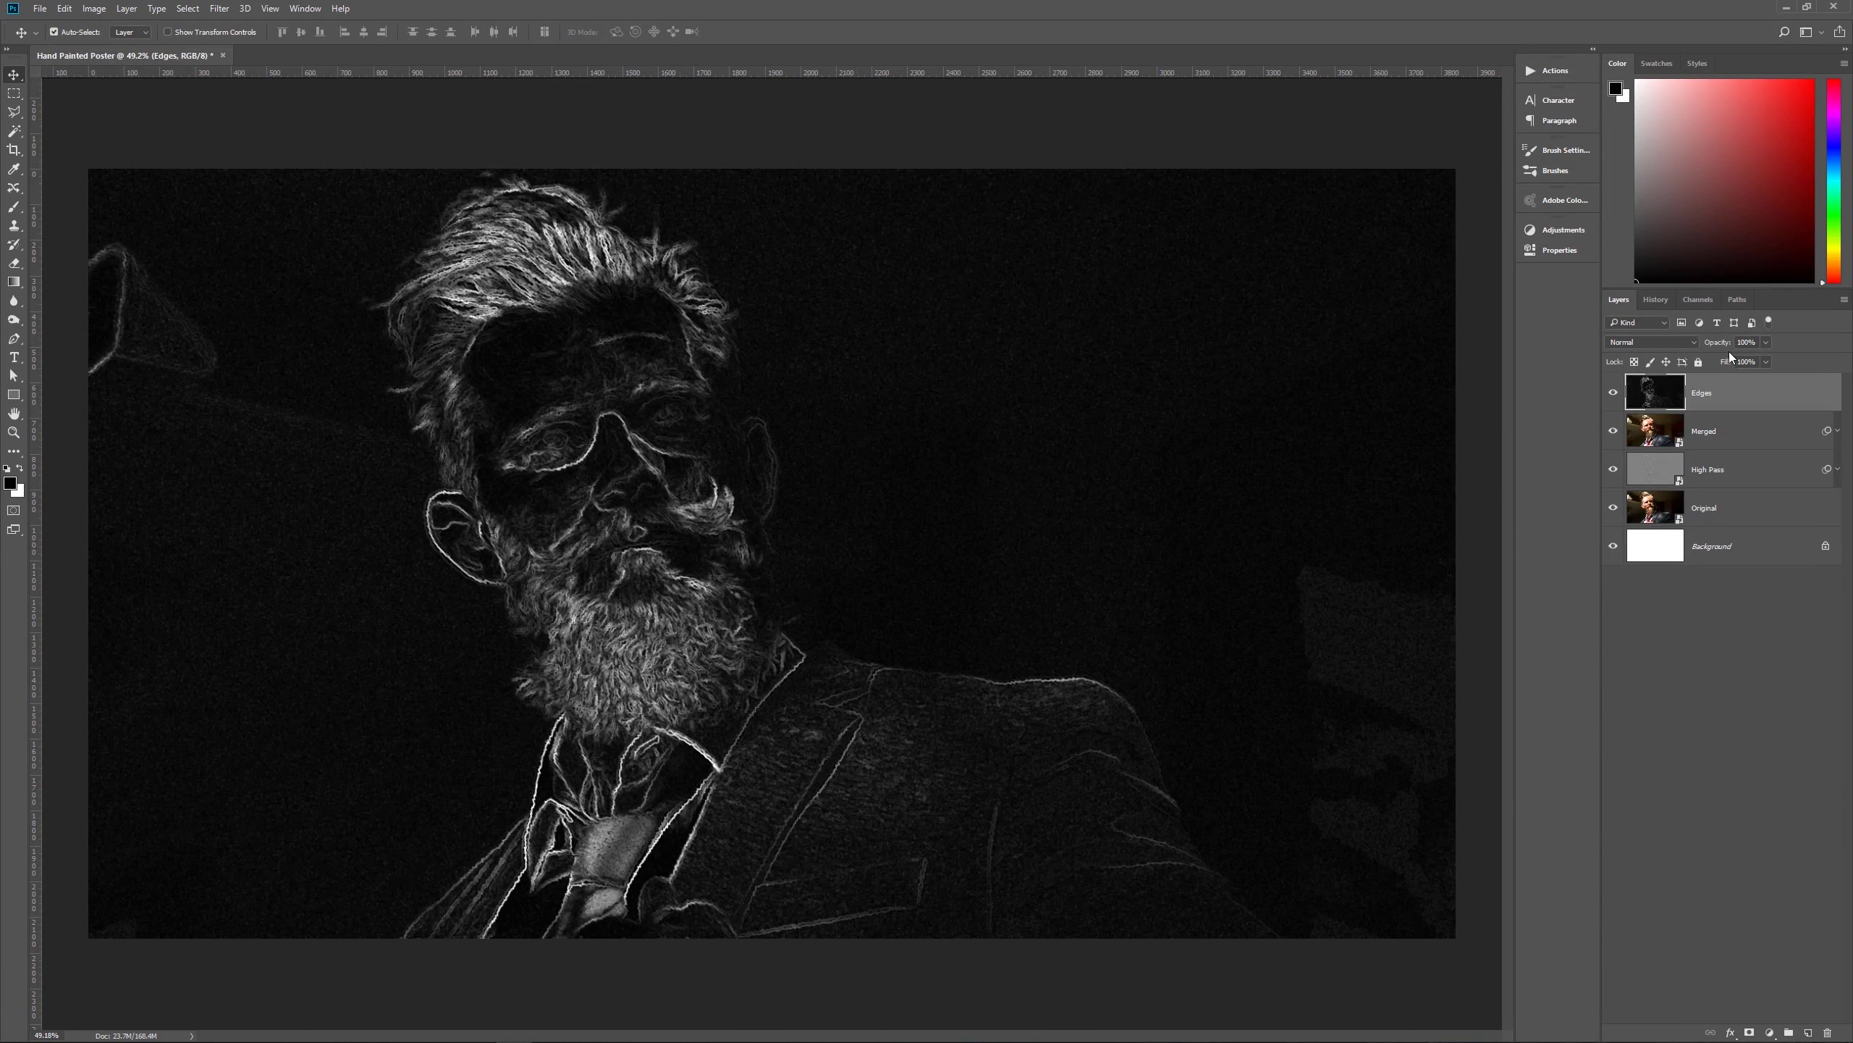
- Set the Edges layer's blend mode to Color Dodge and compare the portrait with the layer hidden and shown
click(1673, 342)
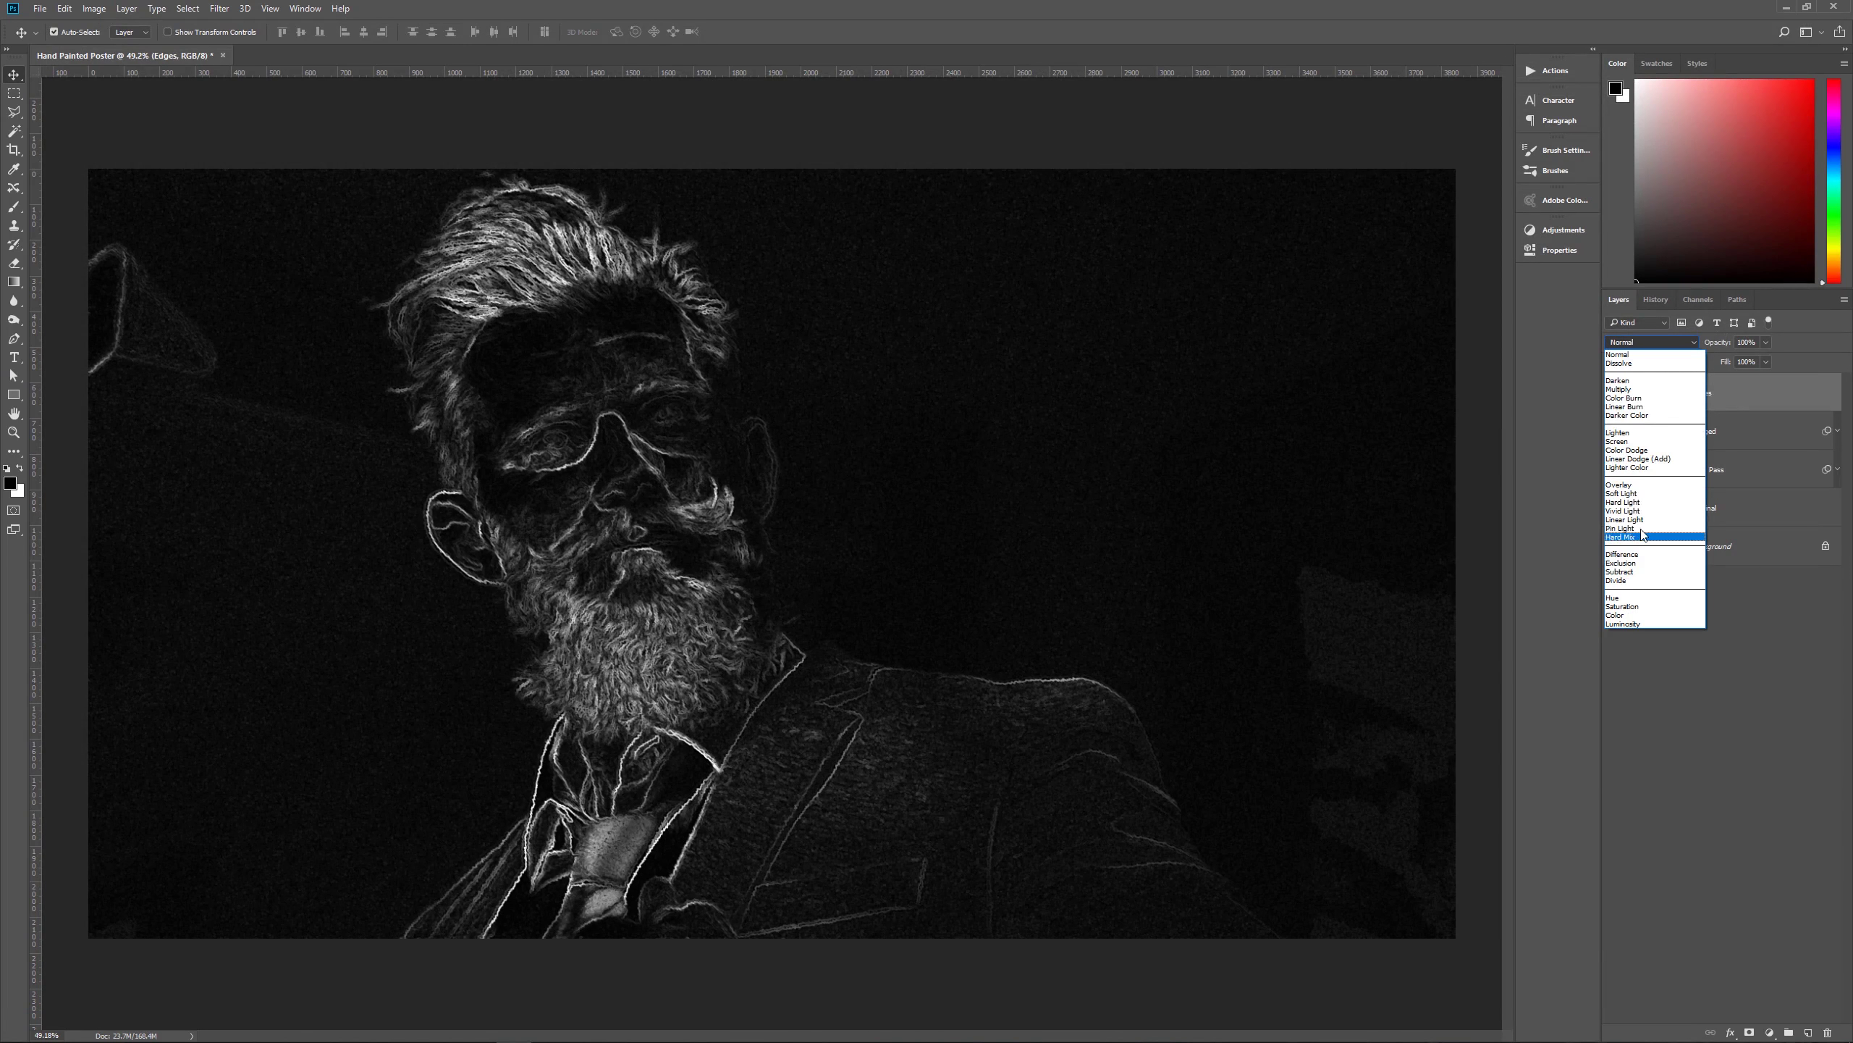
click(1645, 451)
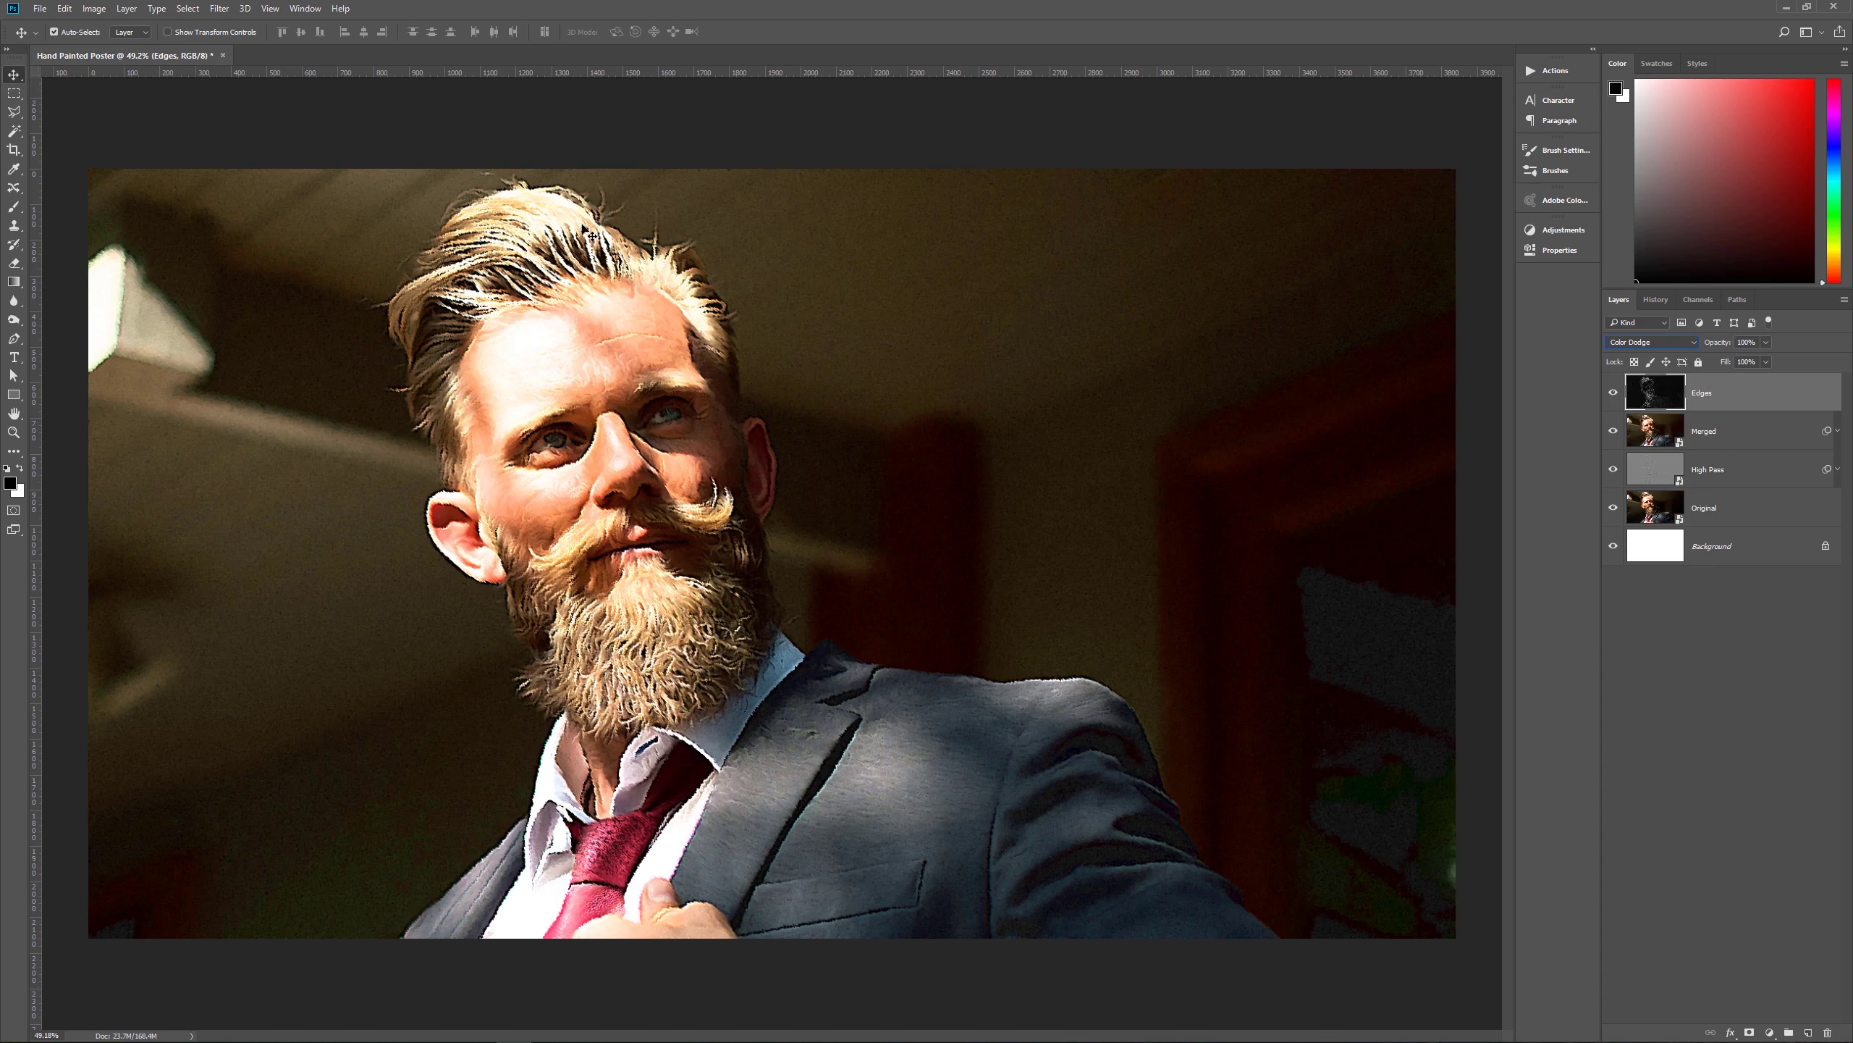
click(1613, 393)
click(1613, 392)
scroll(619, 479, up, 5)
scroll(619, 479, up, 1)
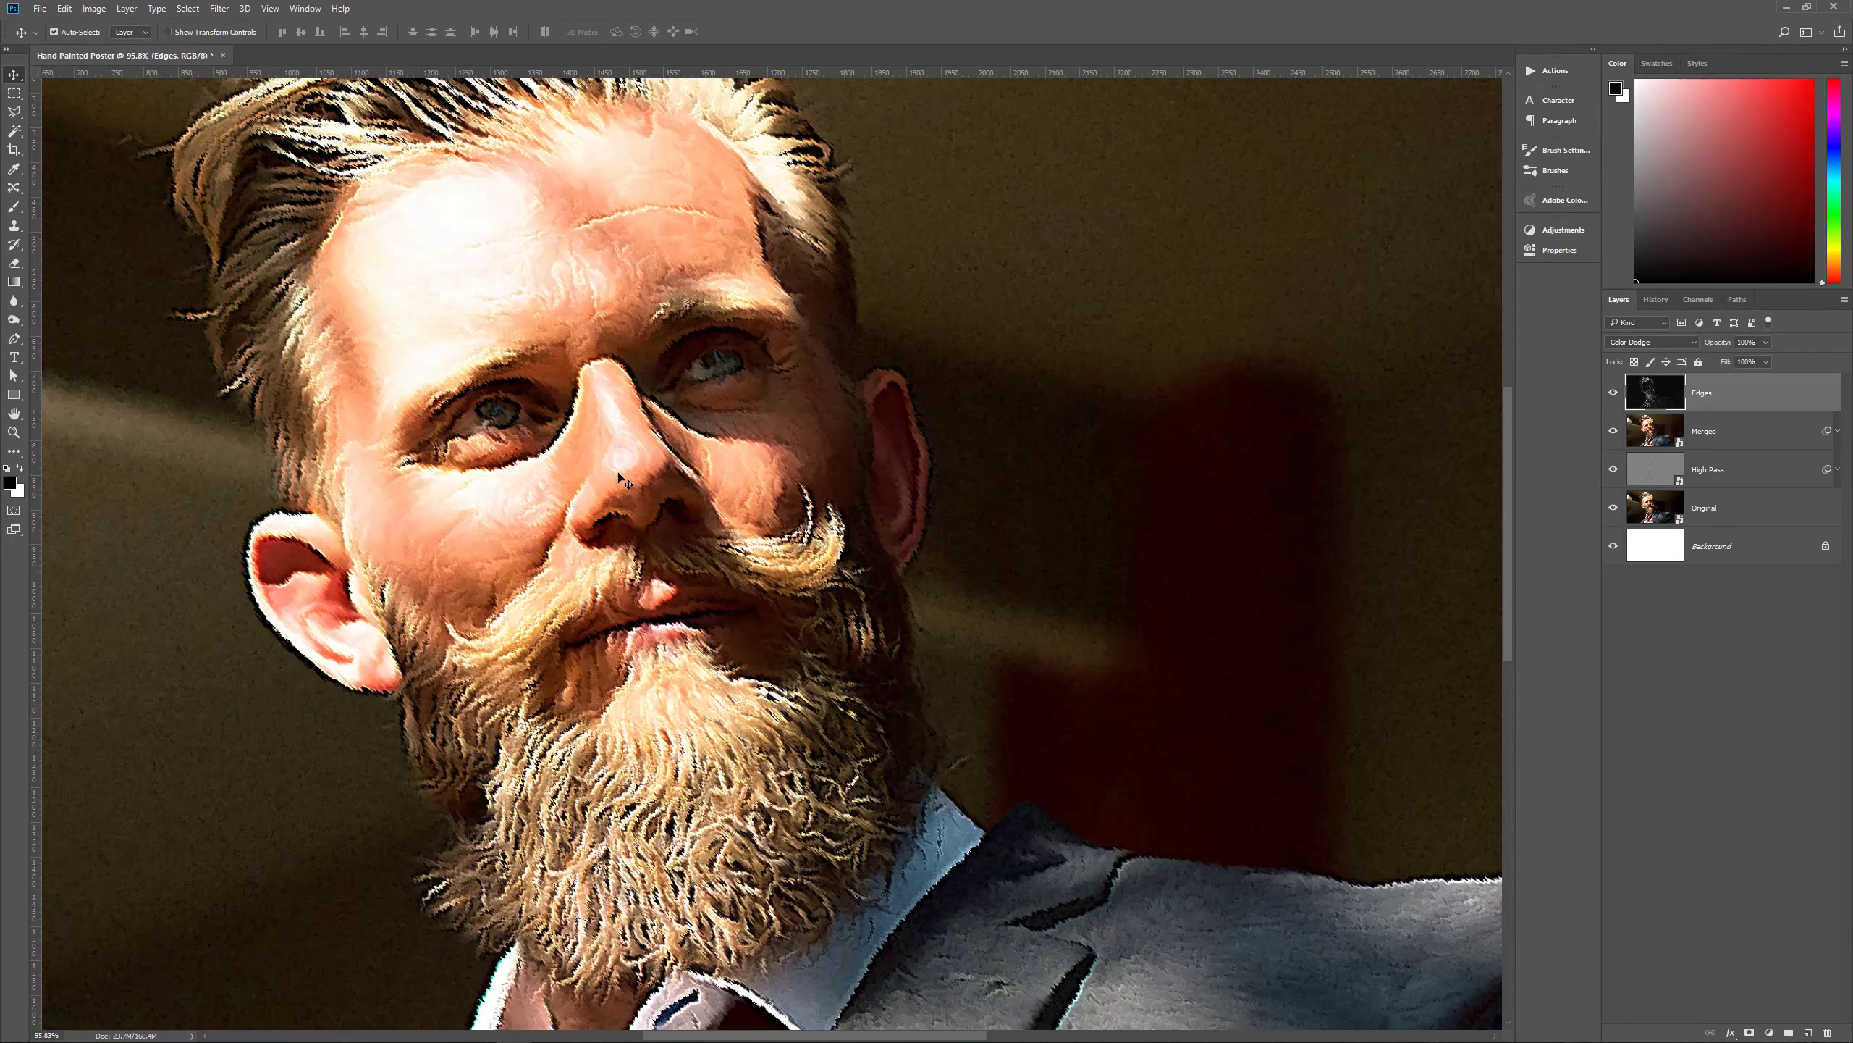
click(1614, 394)
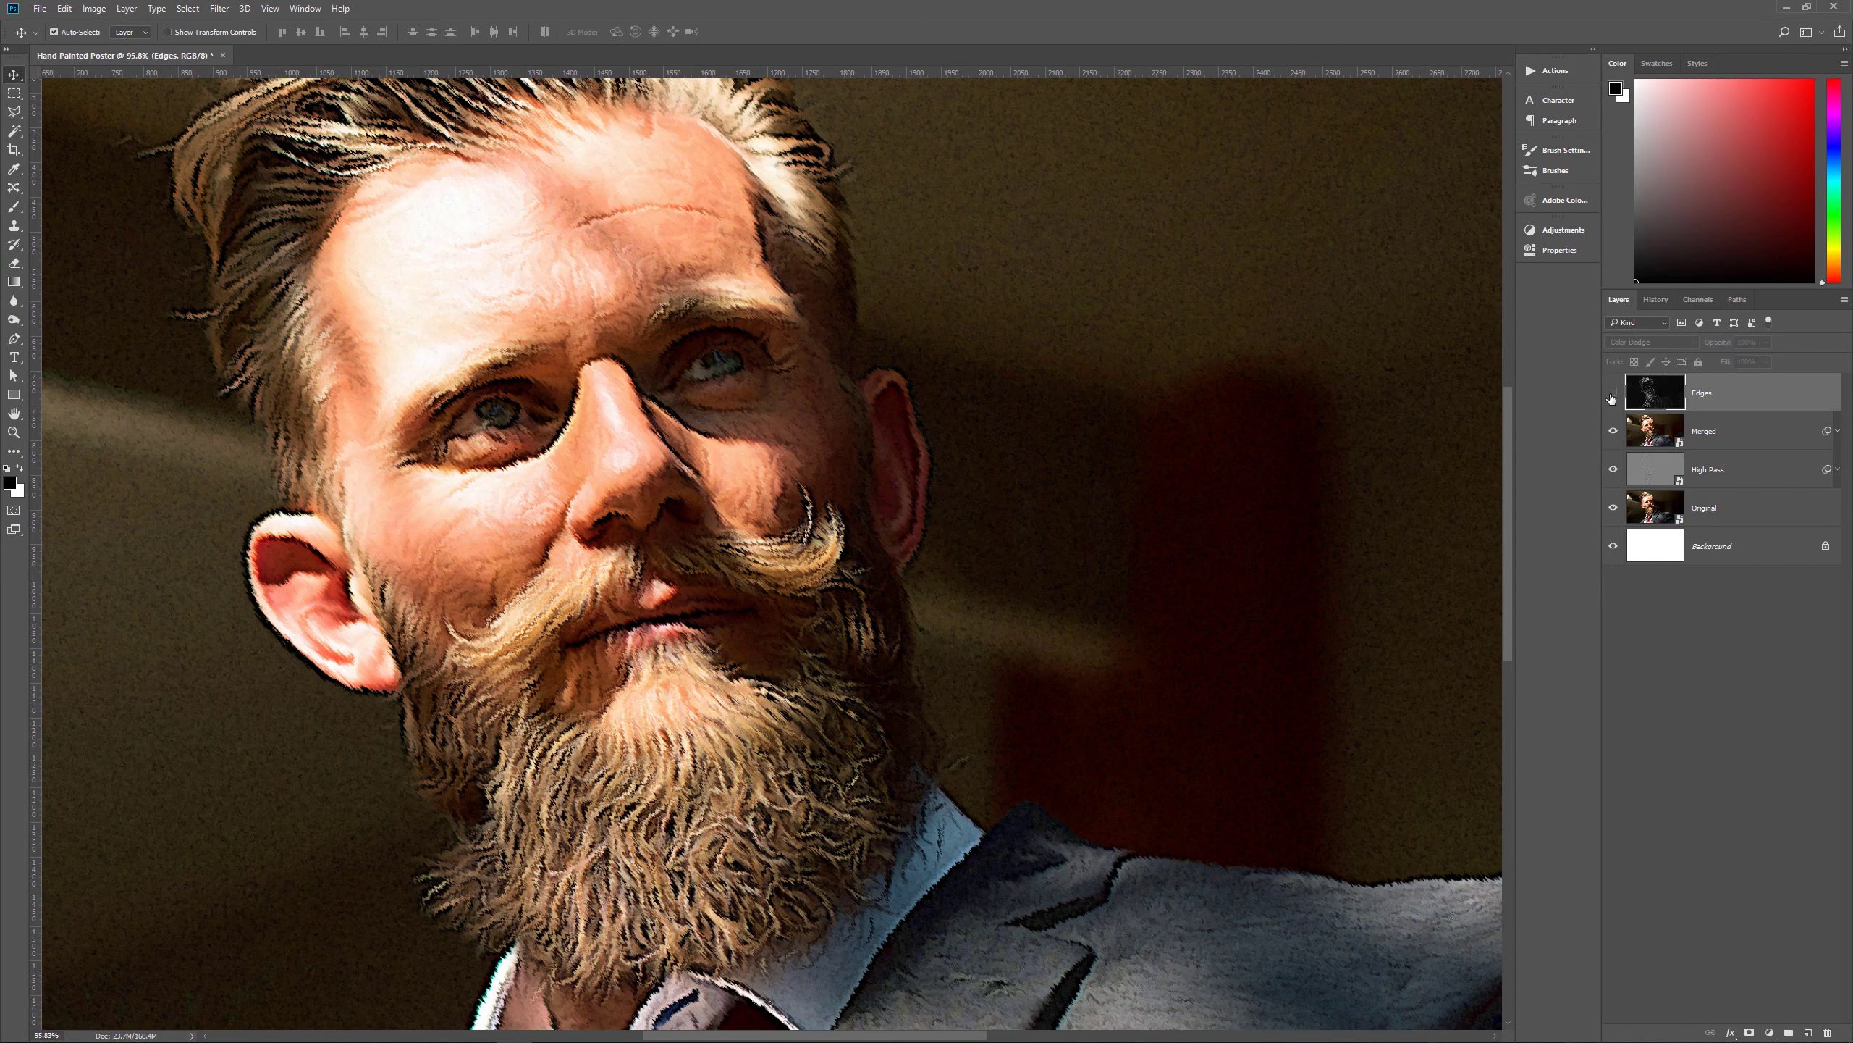
click(1613, 394)
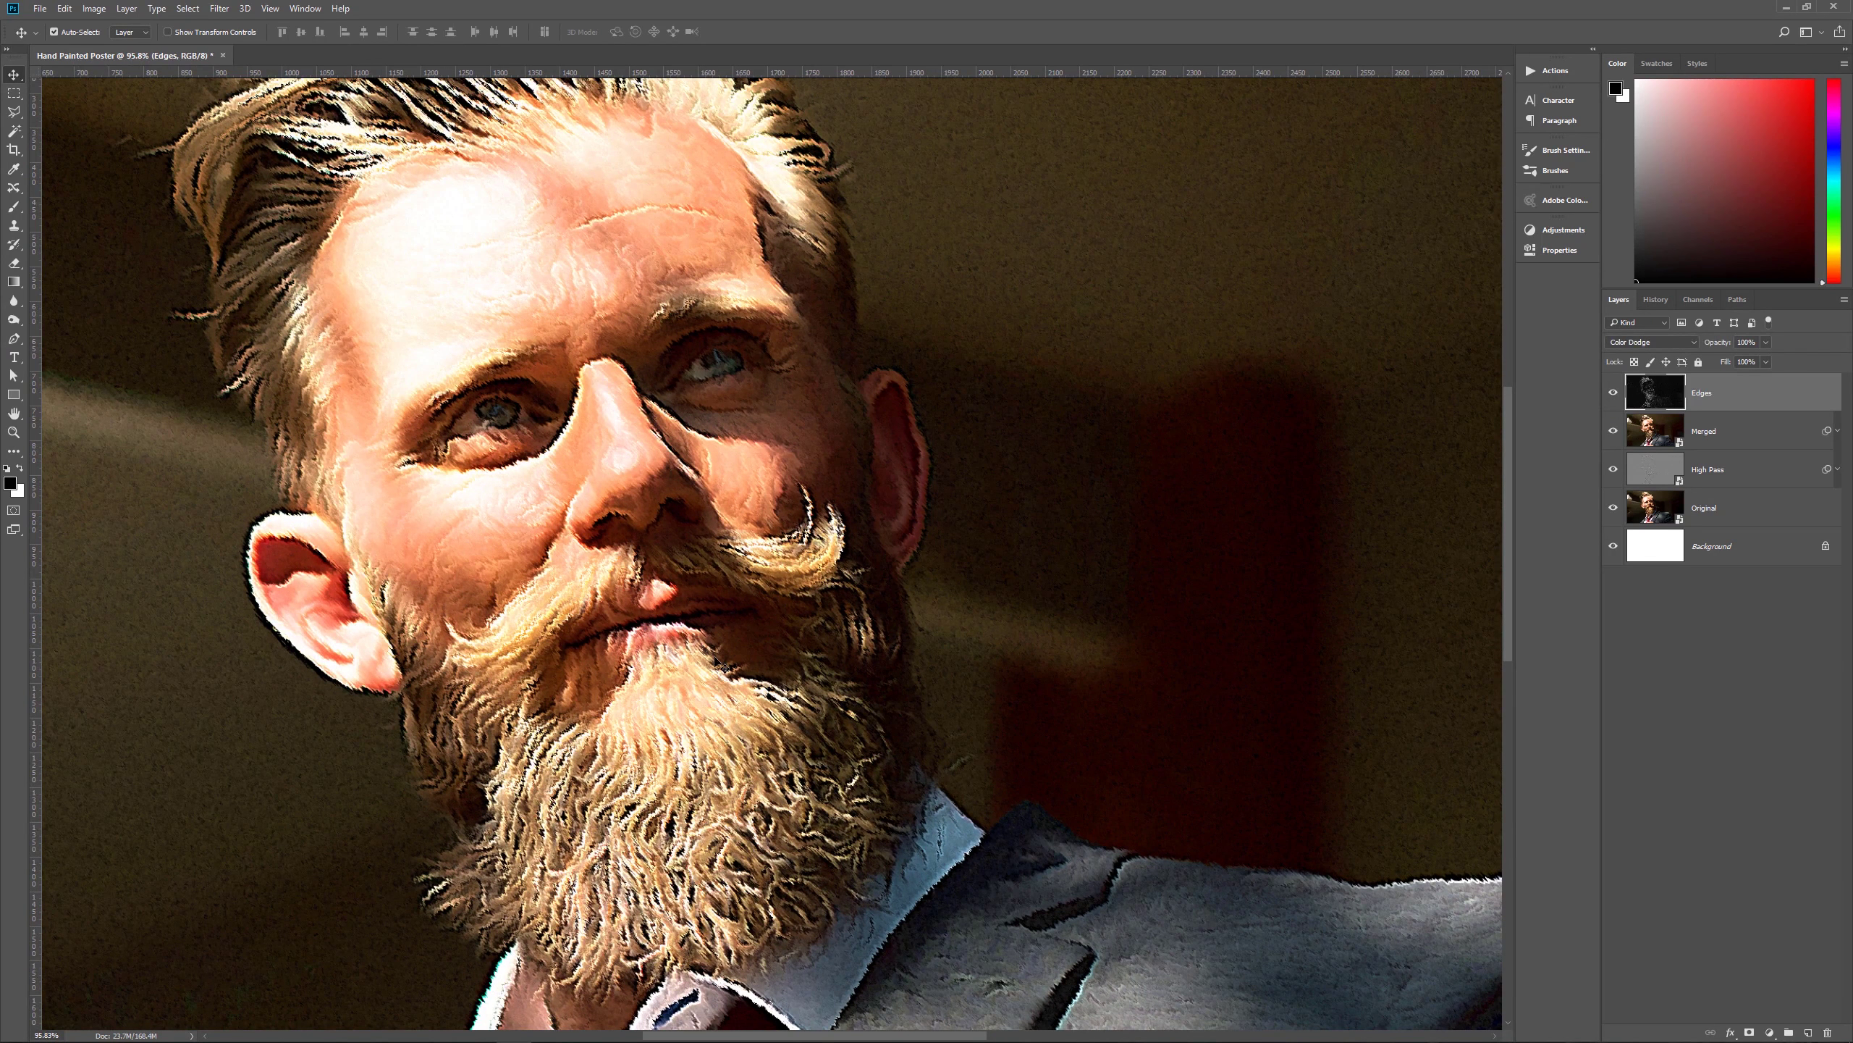
scroll(717, 664, down, 5)
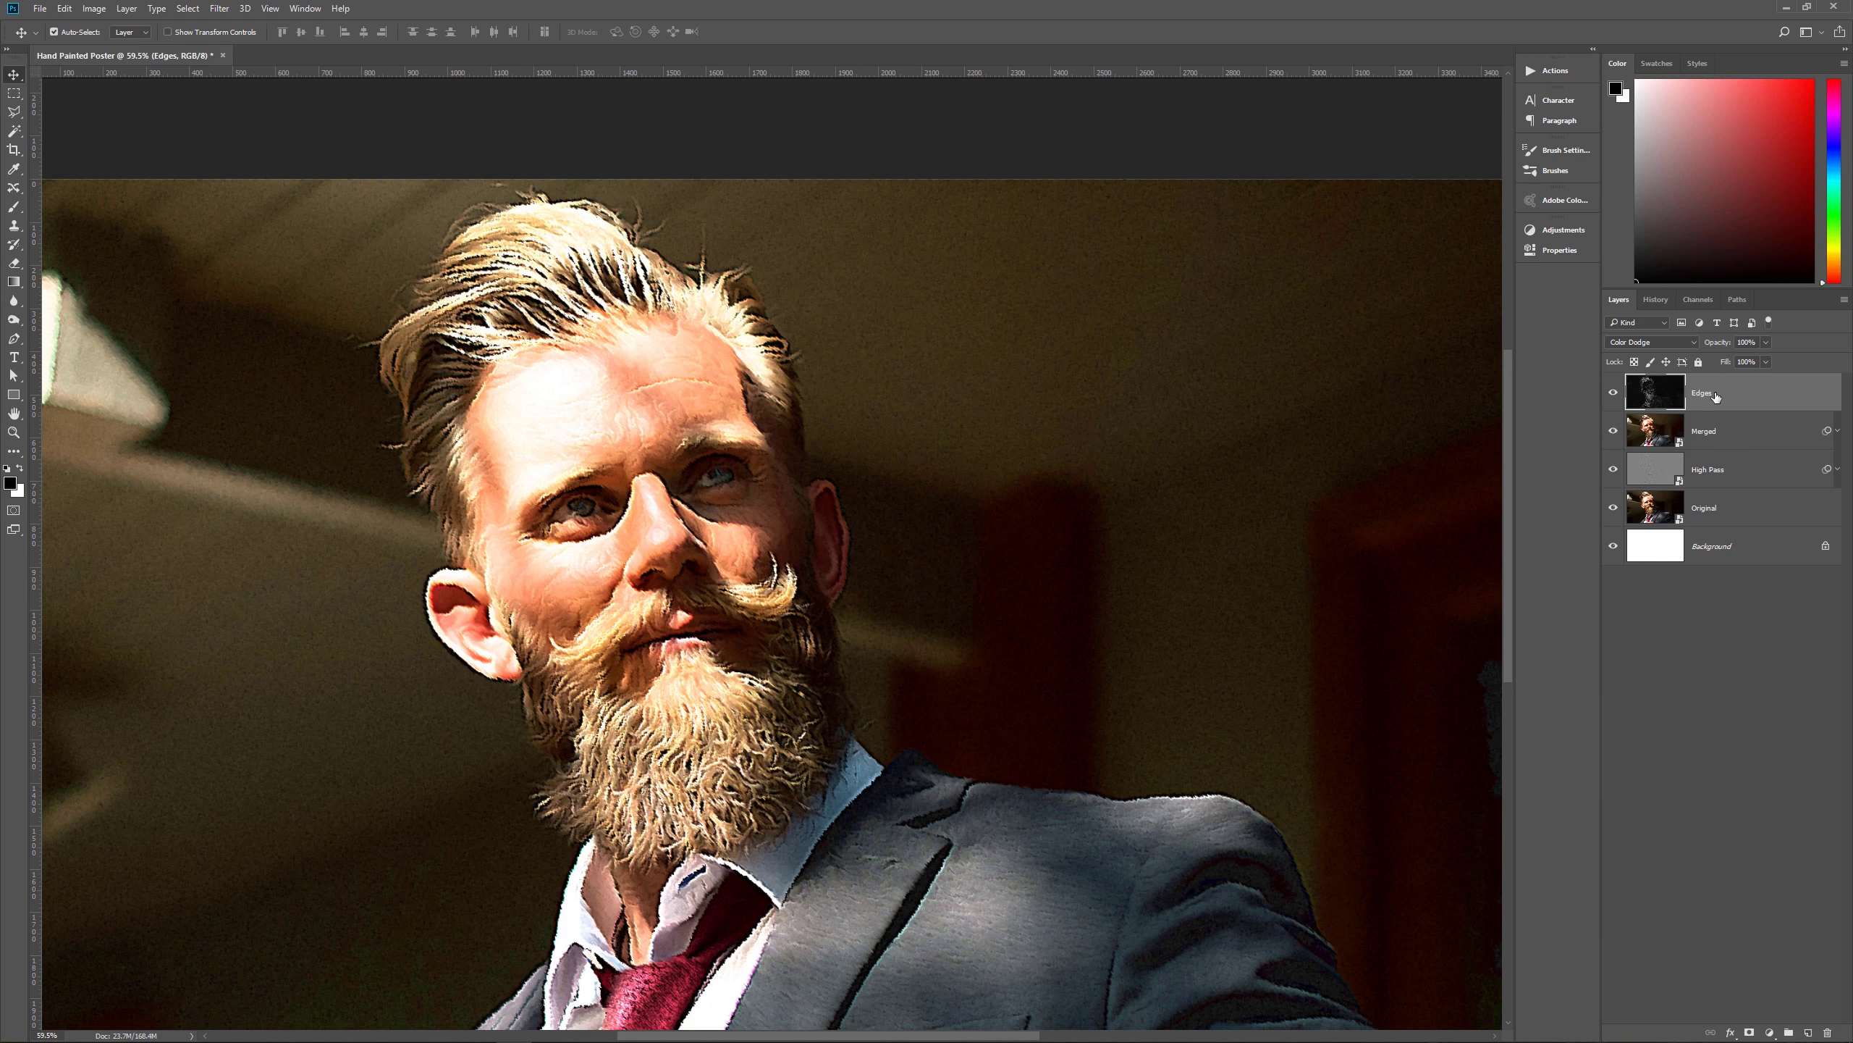
- Try the Linear Dodge (Add) blend mode on the Edges layer, and return to Color Dodge
click(1633, 343)
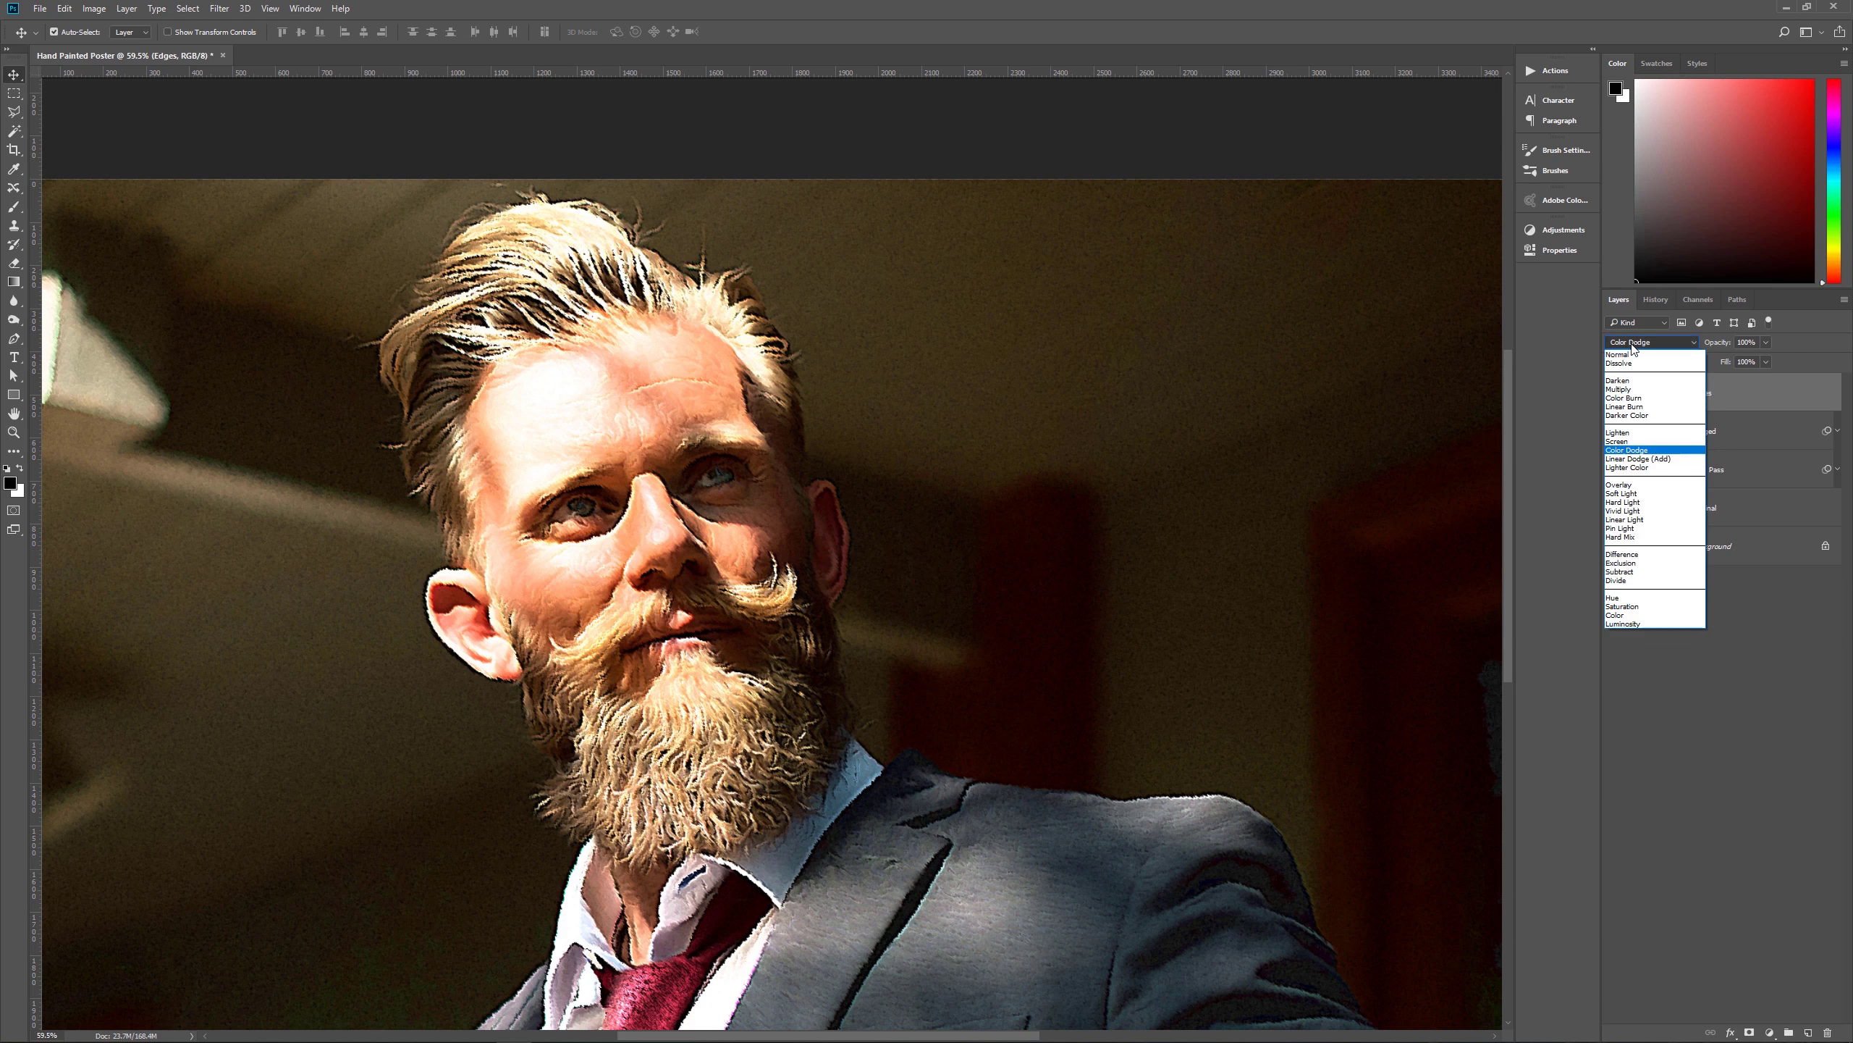
click(1641, 460)
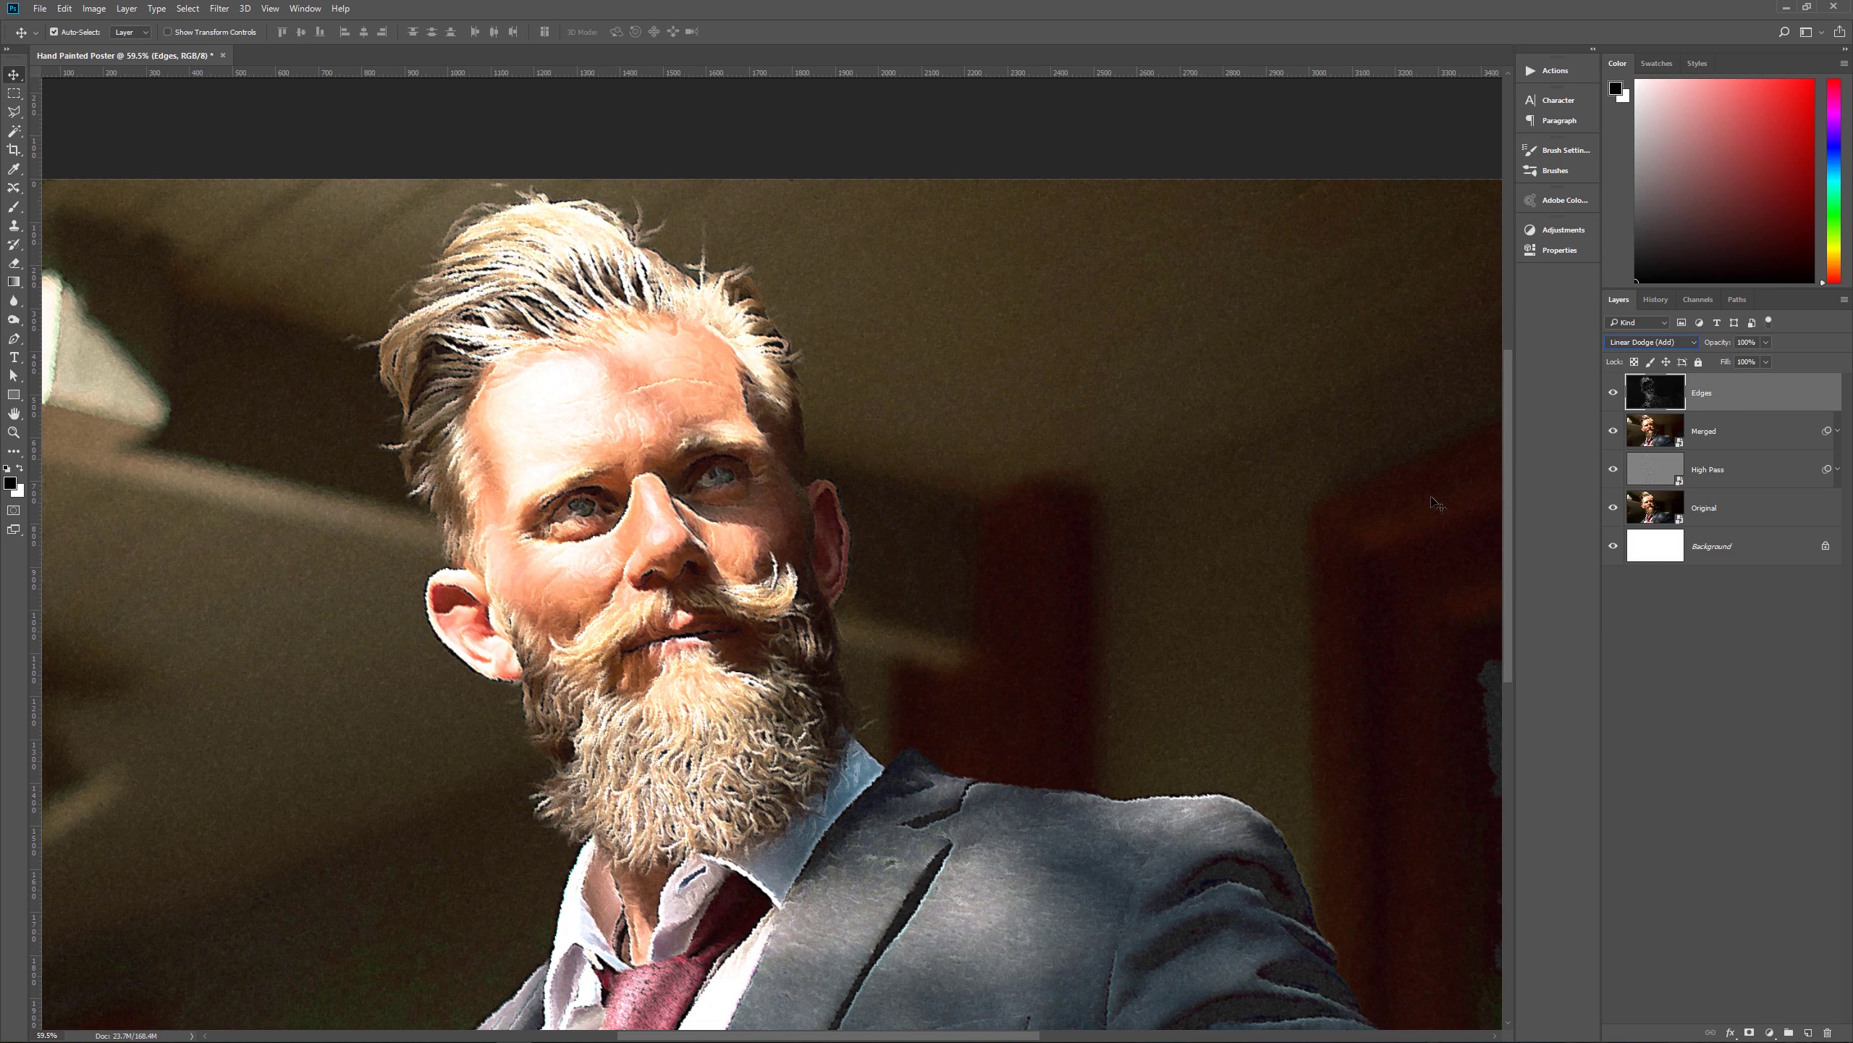
click(1648, 342)
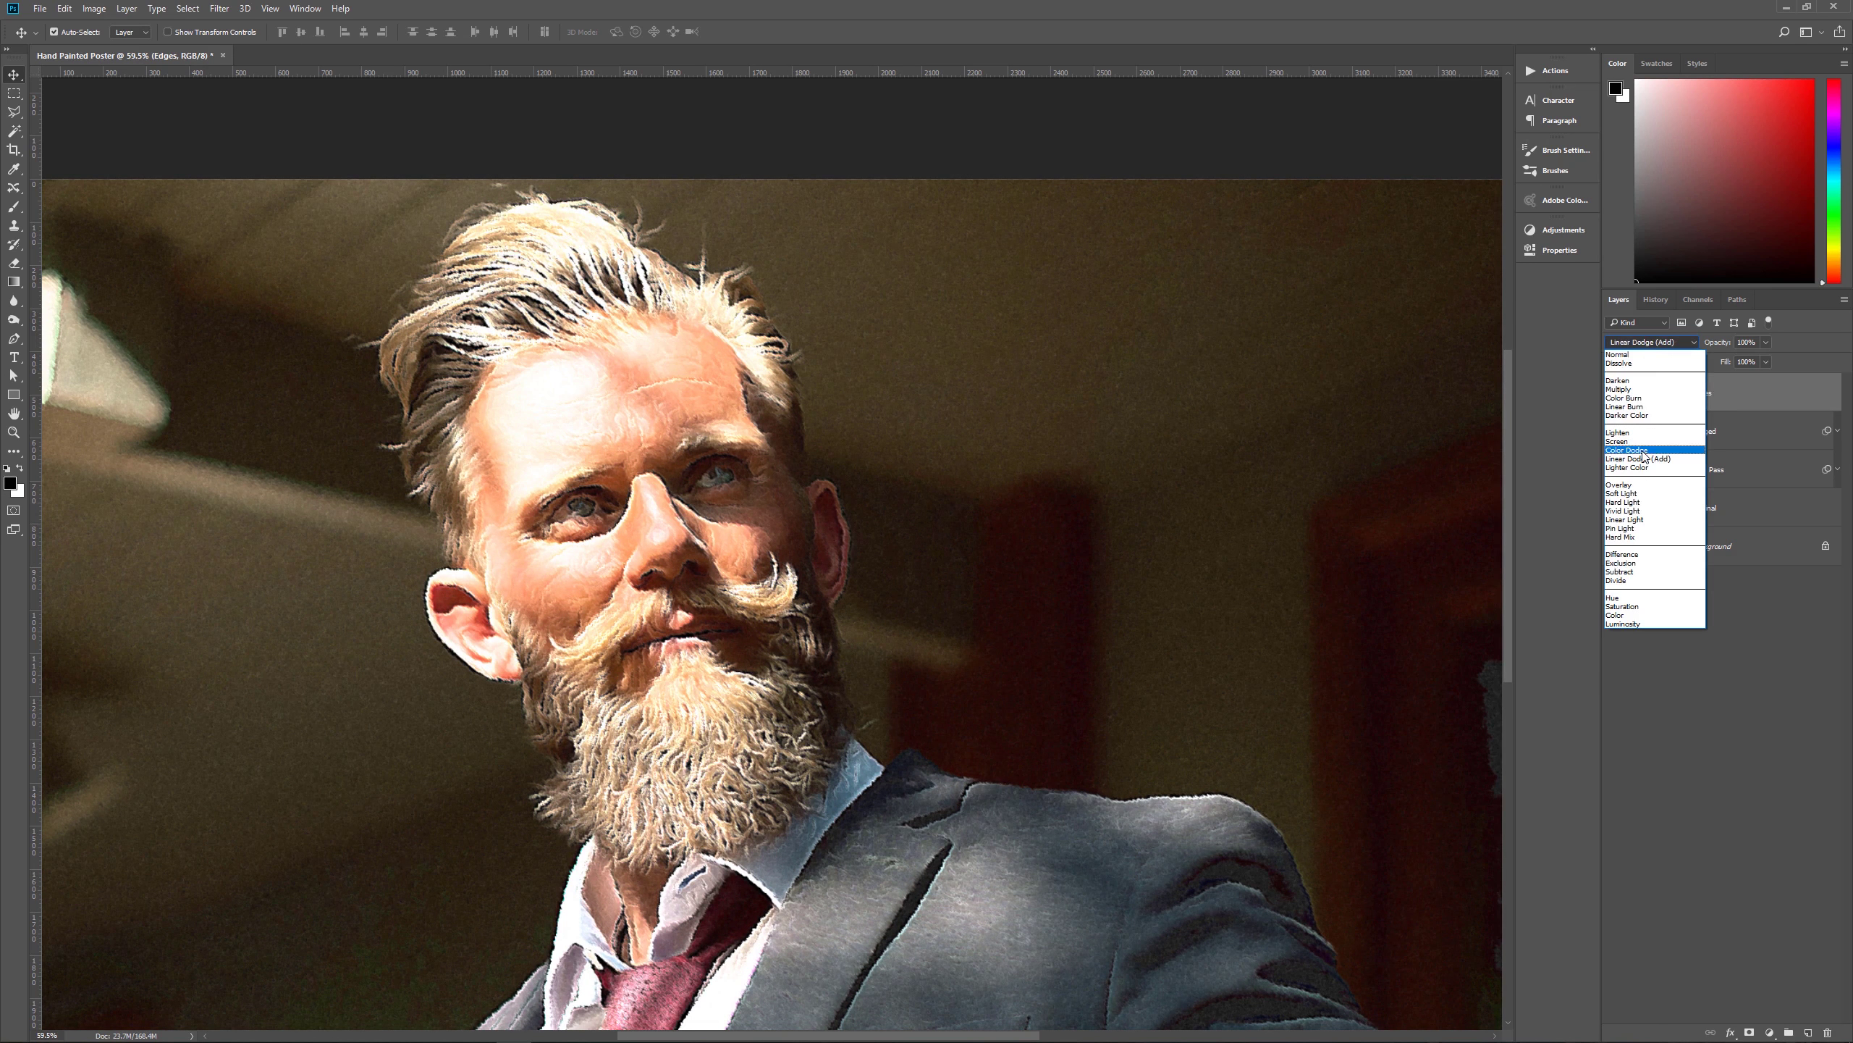
click(1642, 452)
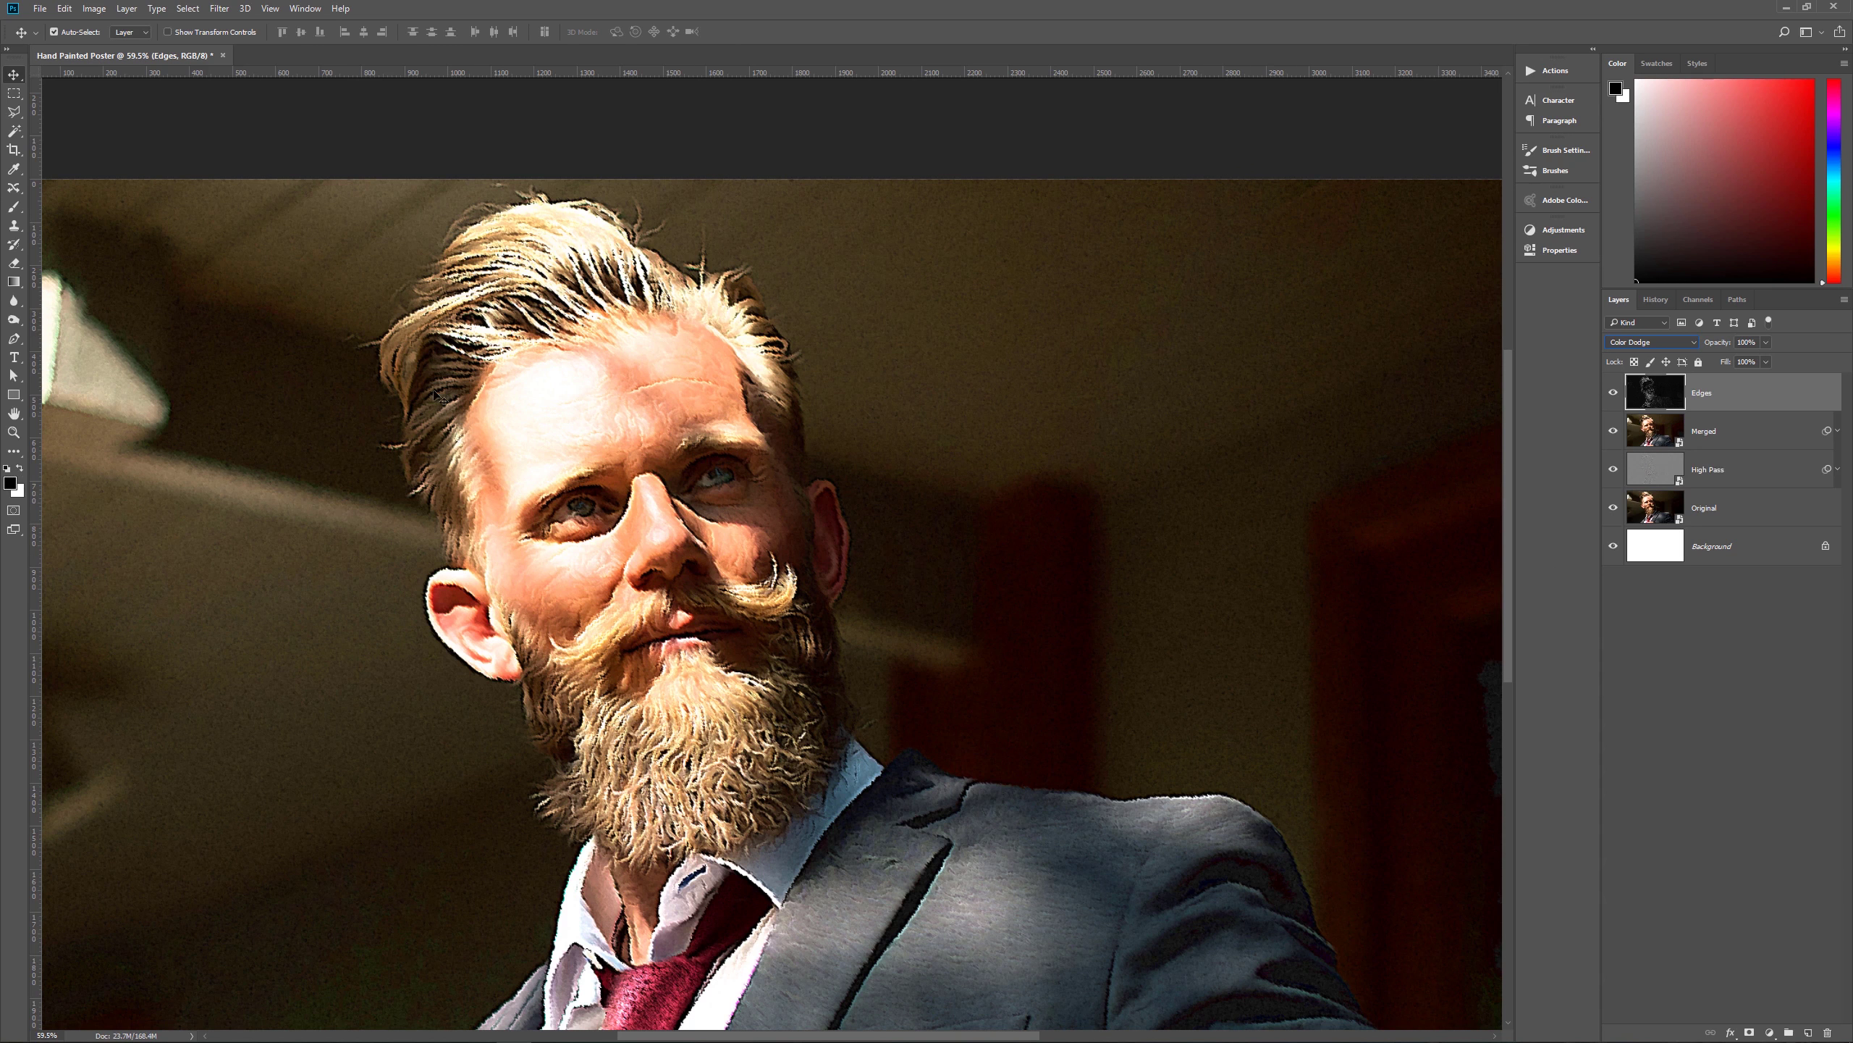
- Reset the foreground and background colors, add a new layer above Edges and name it Noise
key(d)
click(1809, 1033)
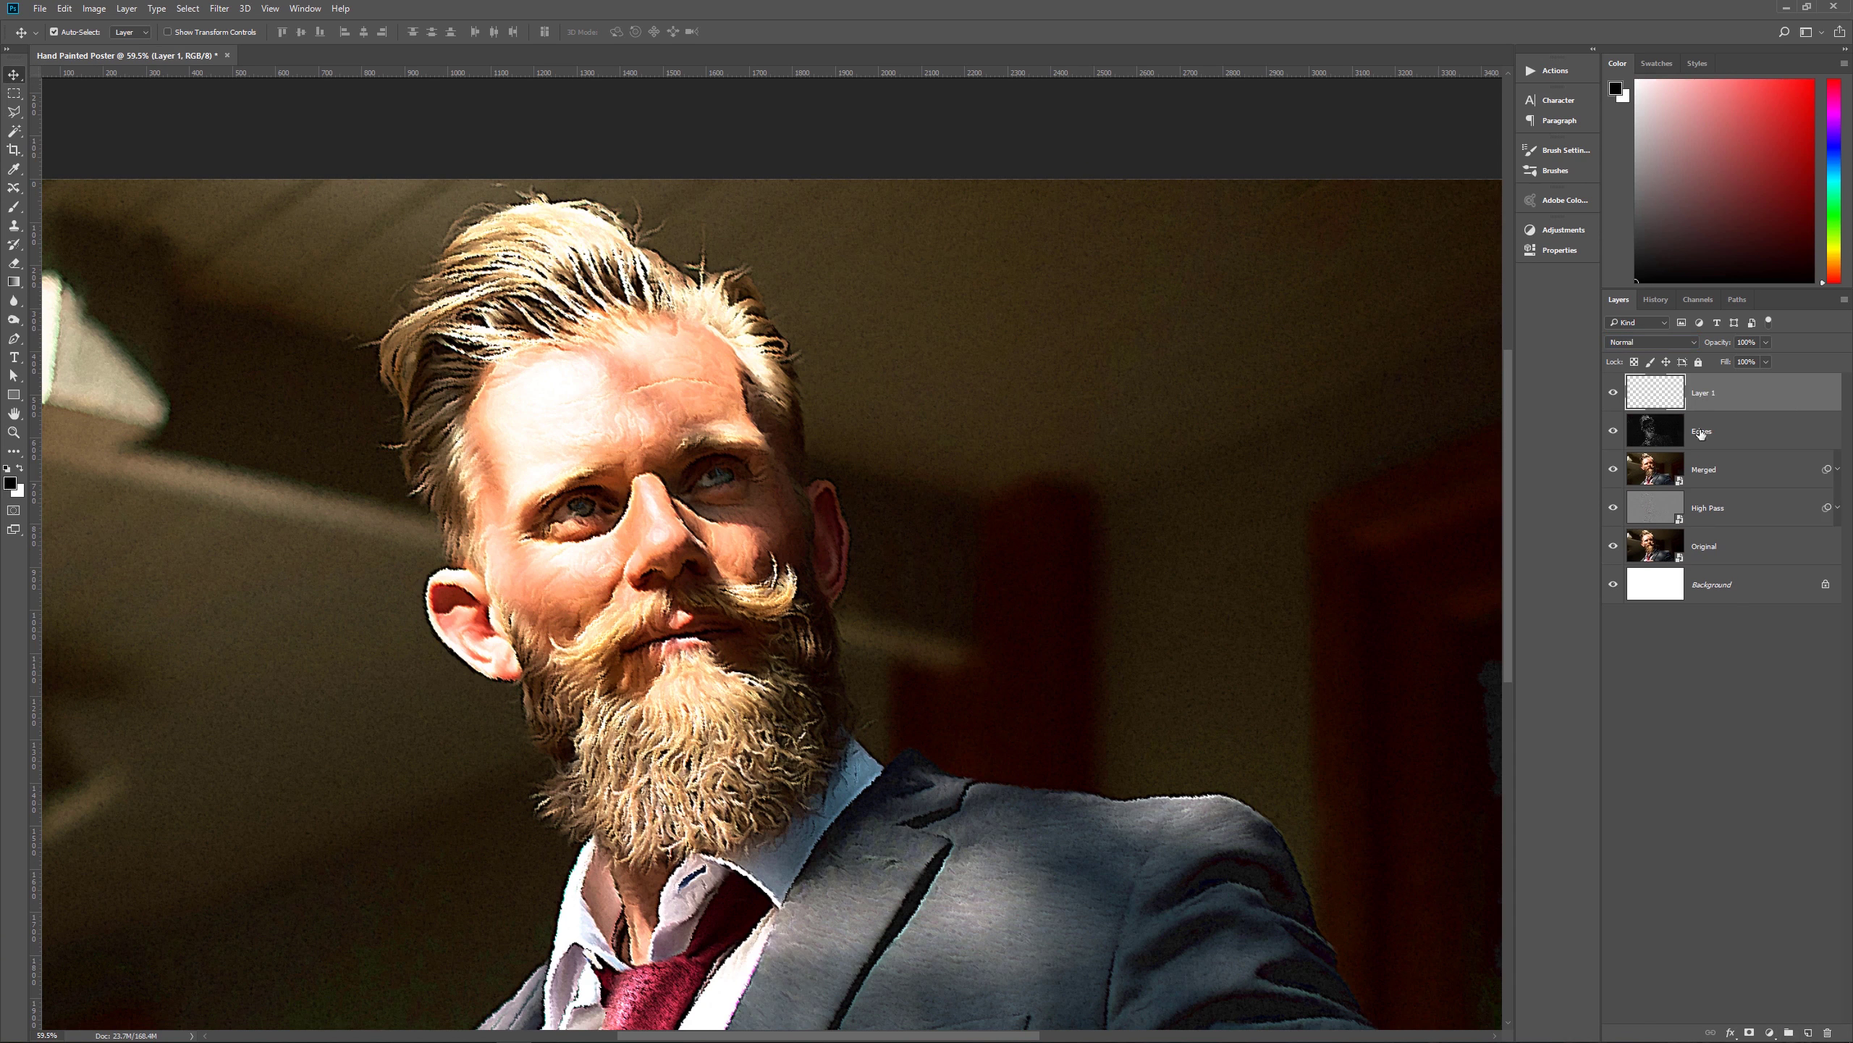
double_click(1706, 394)
text(Noise)
key(Return)
scroll(524, 546, down, 1)
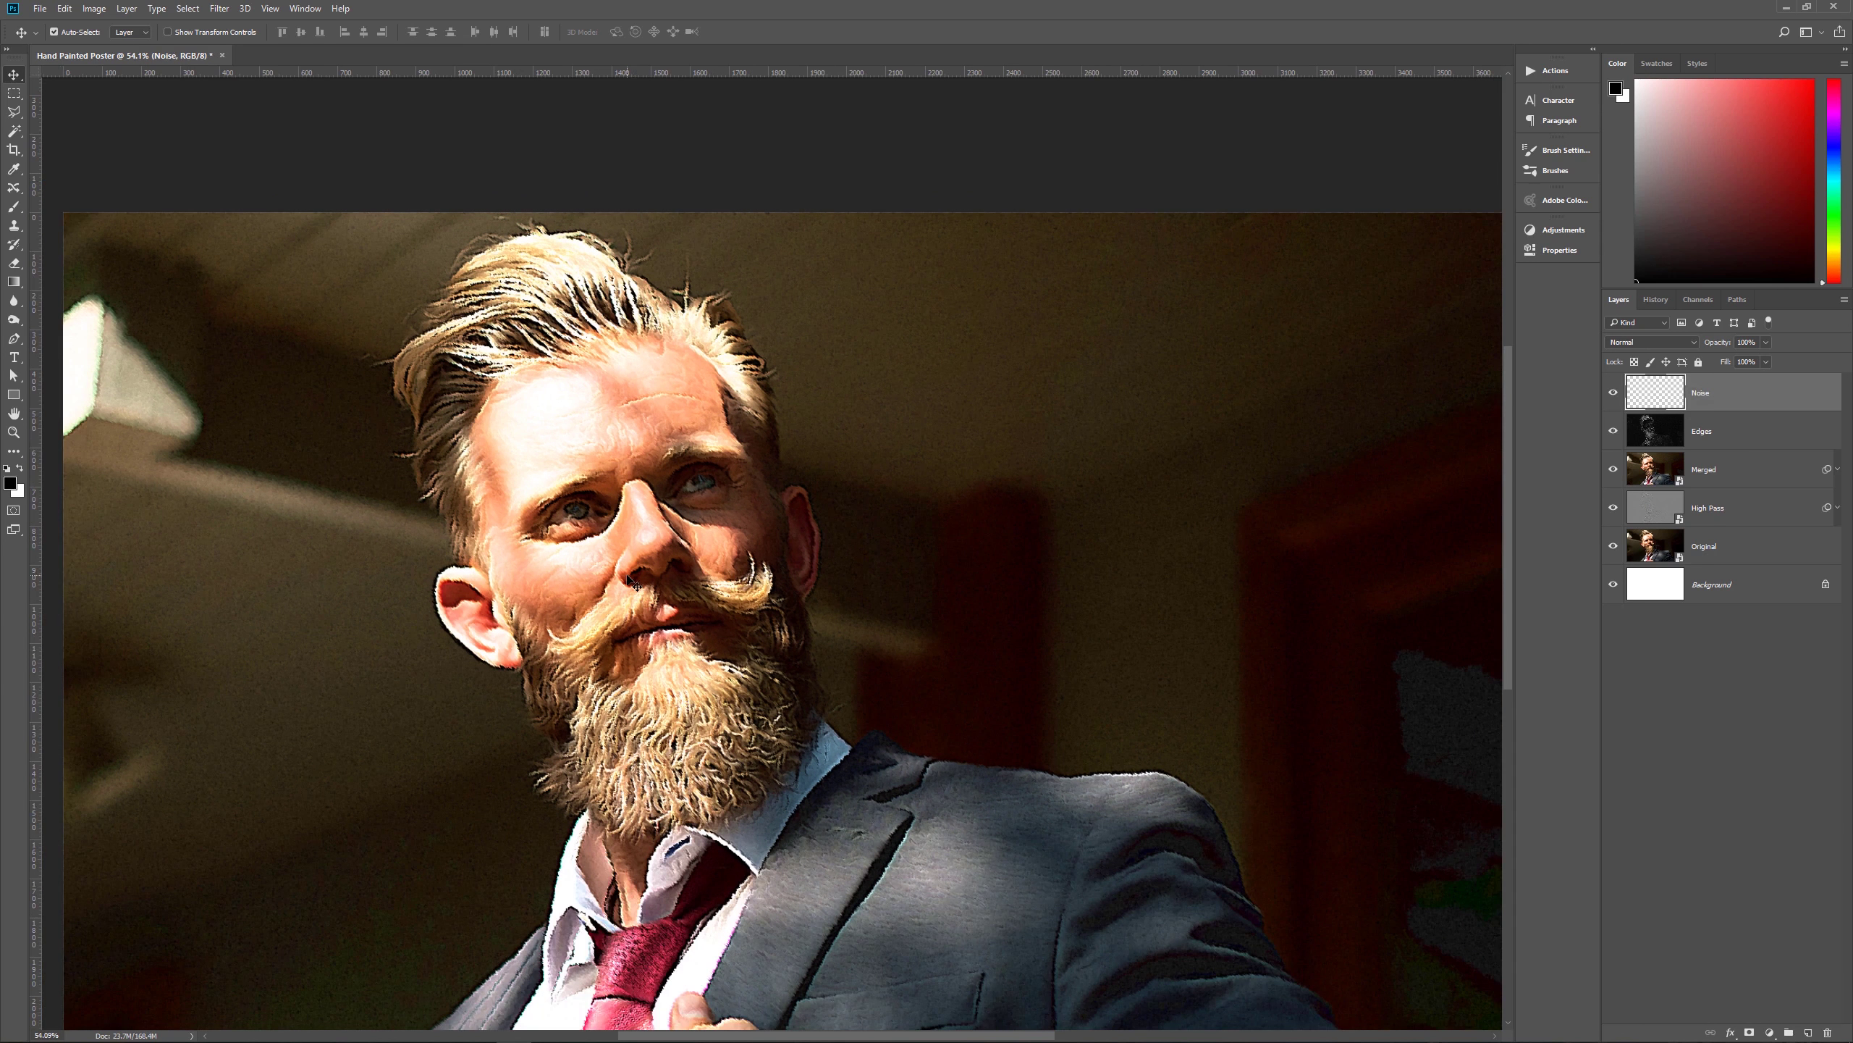
scroll(721, 646, down, 1)
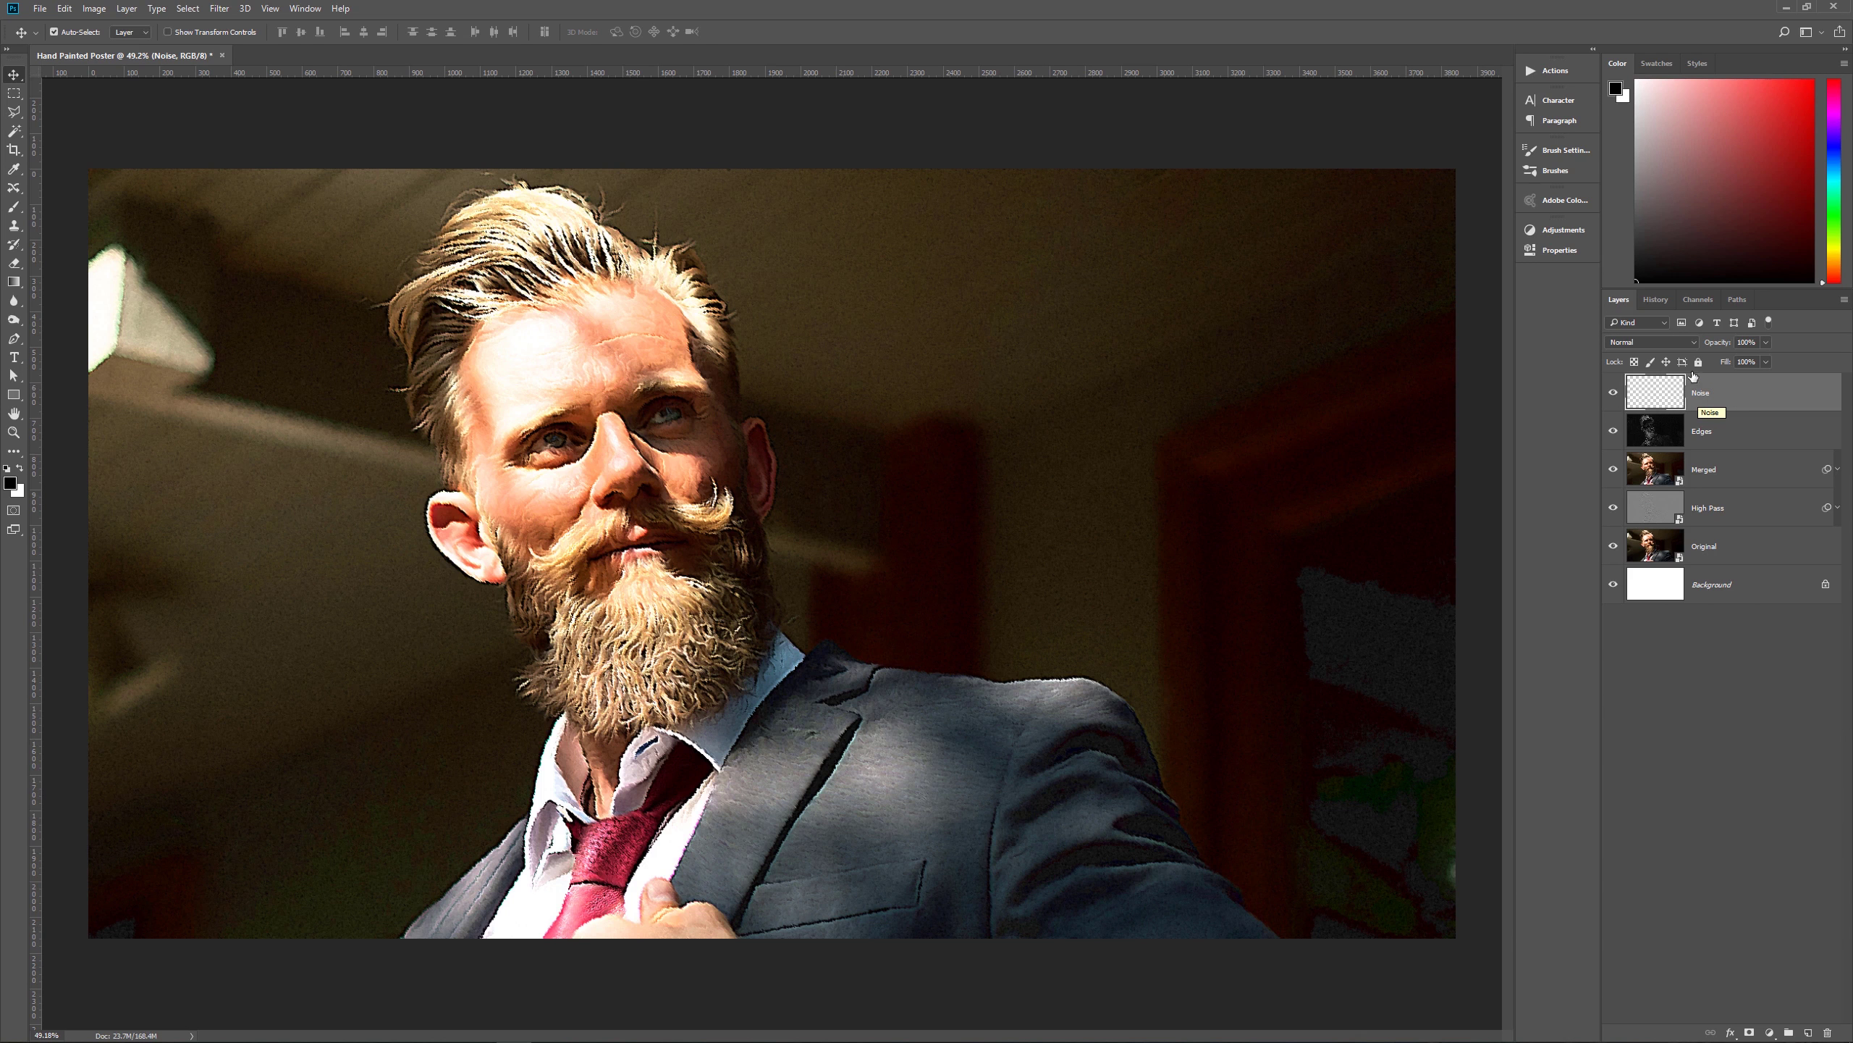
- Set the Noise layer's blend mode to Overlay and fill it with 50% Gray in Normal mode at 100% opacity
click(1637, 342)
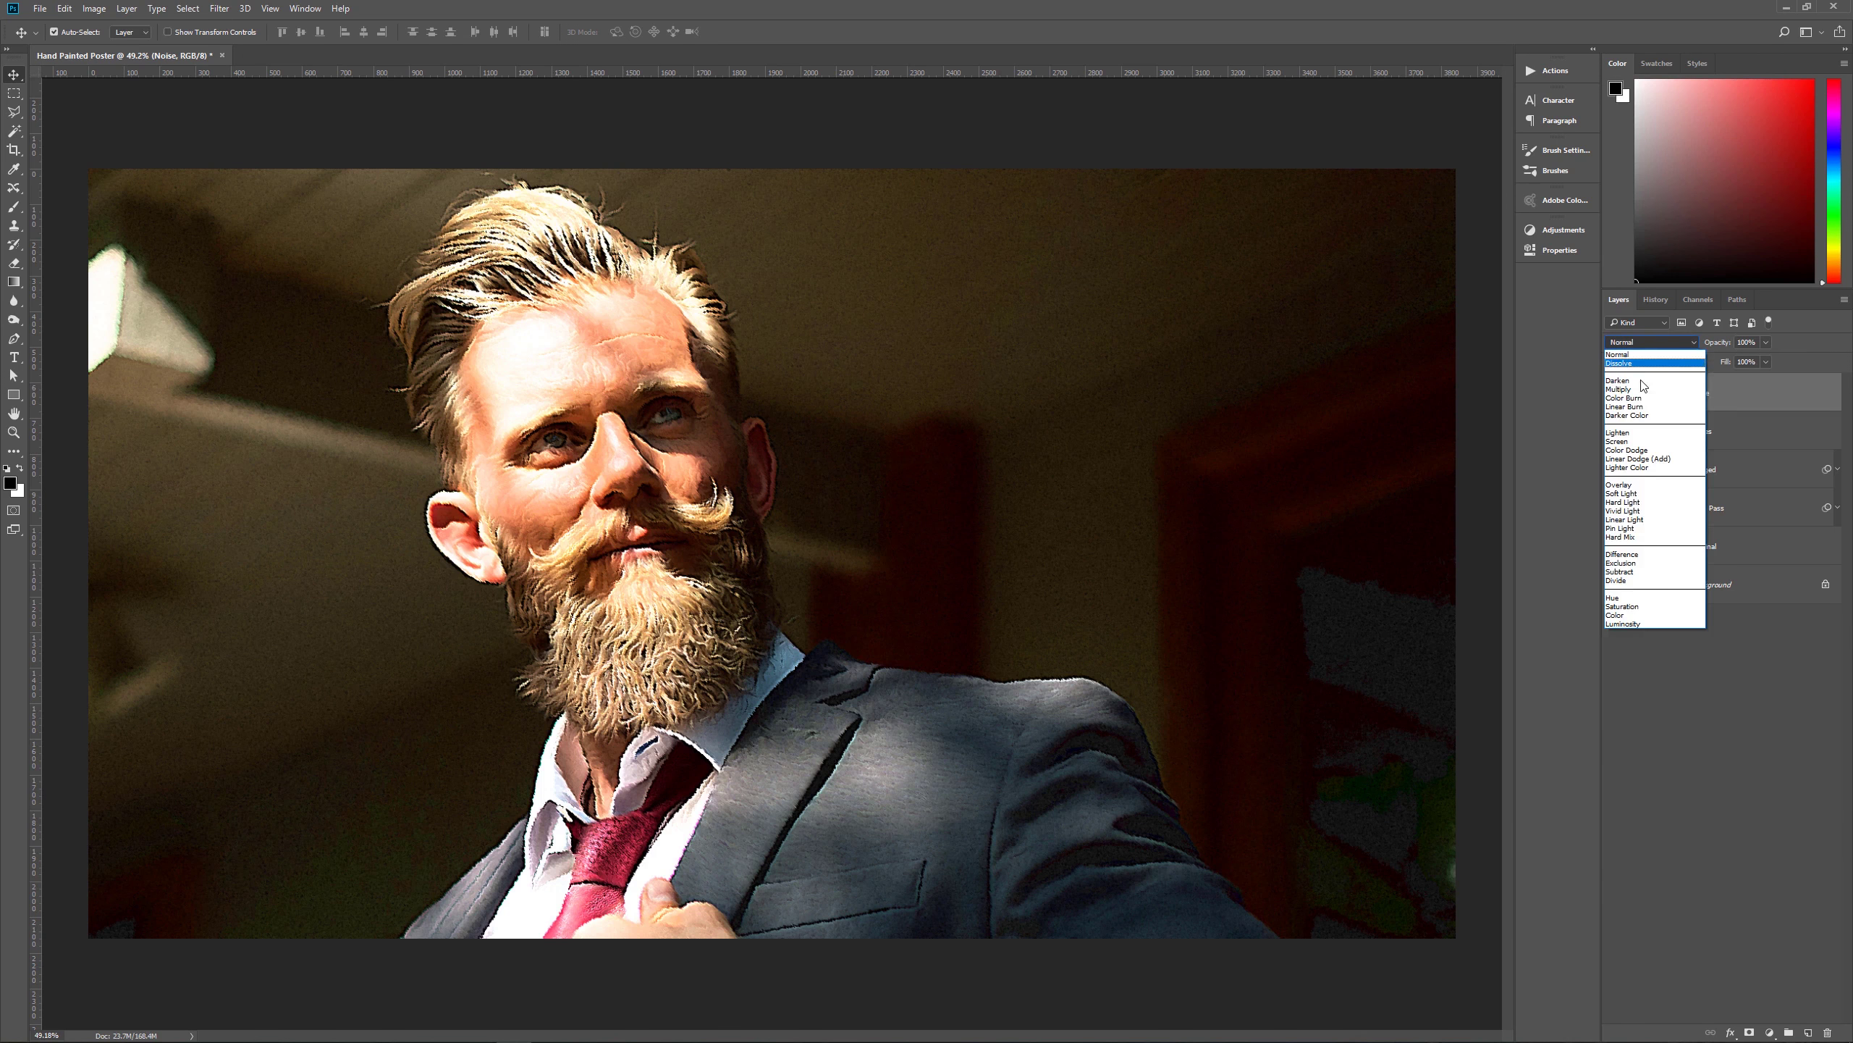
click(1626, 486)
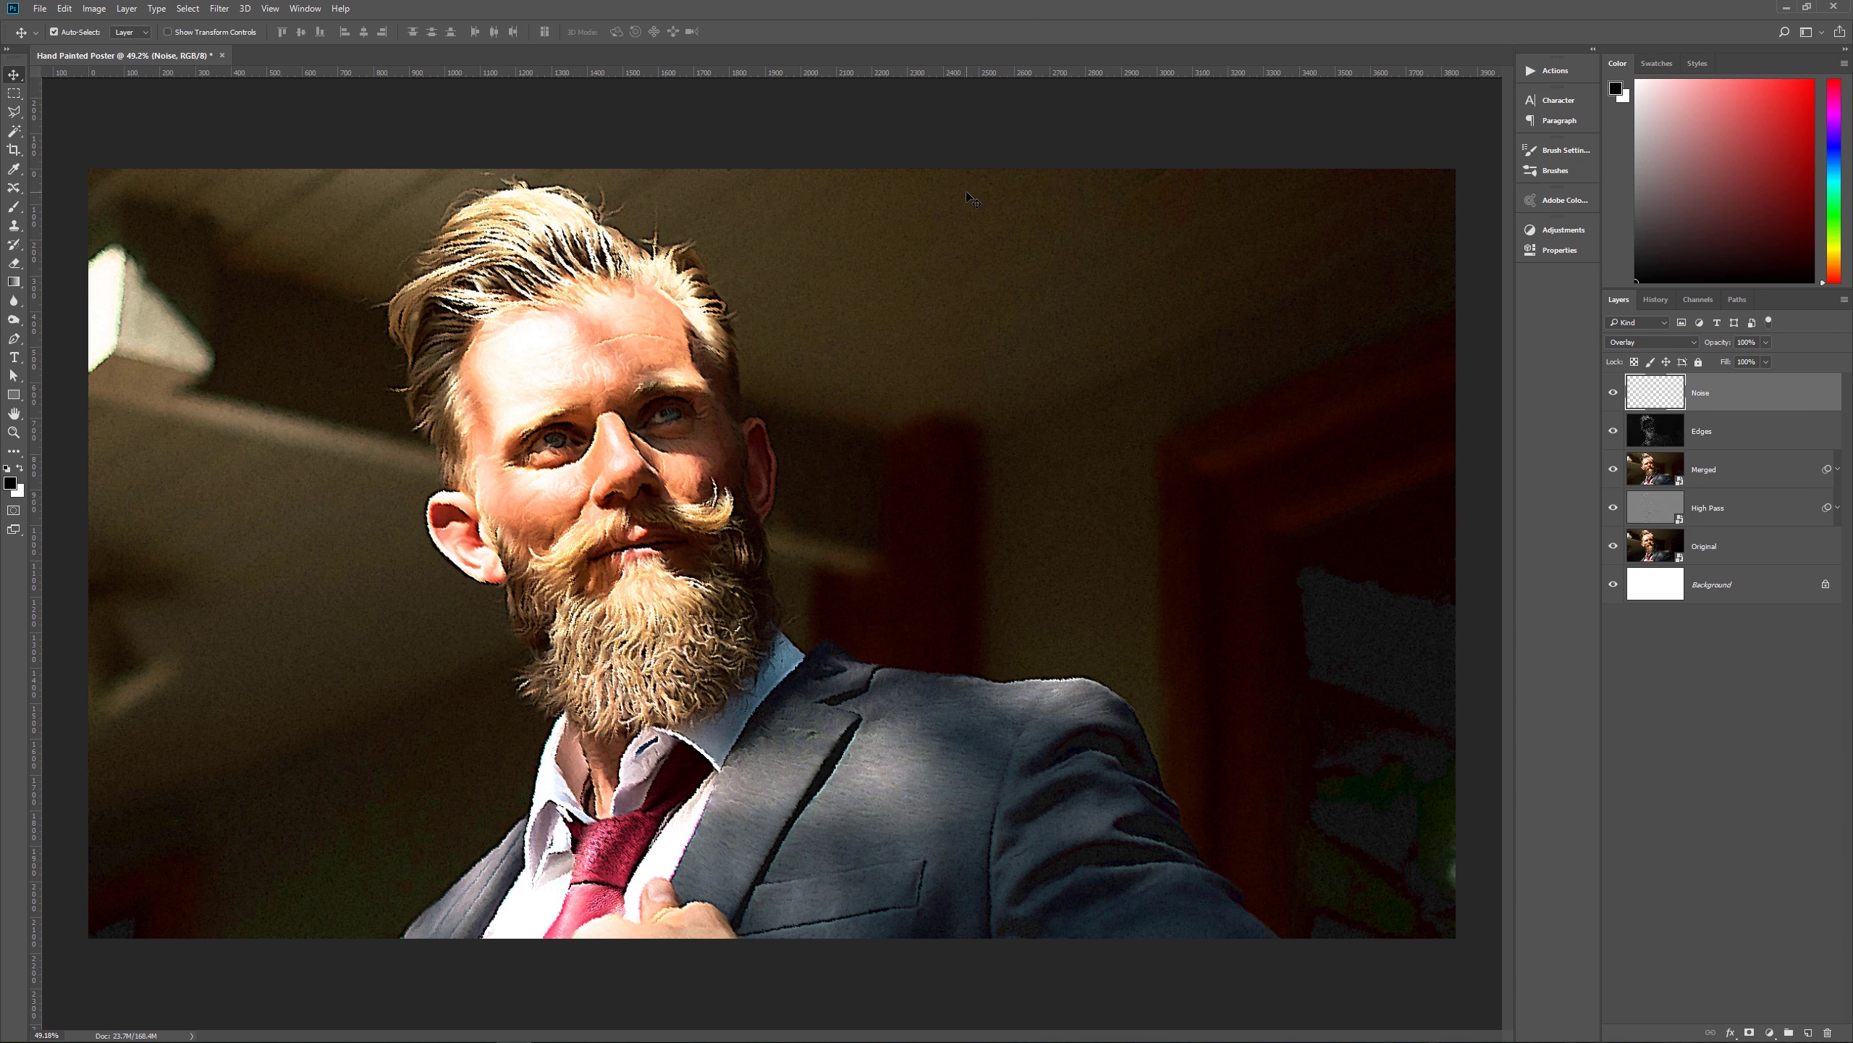
key(shift+F5)
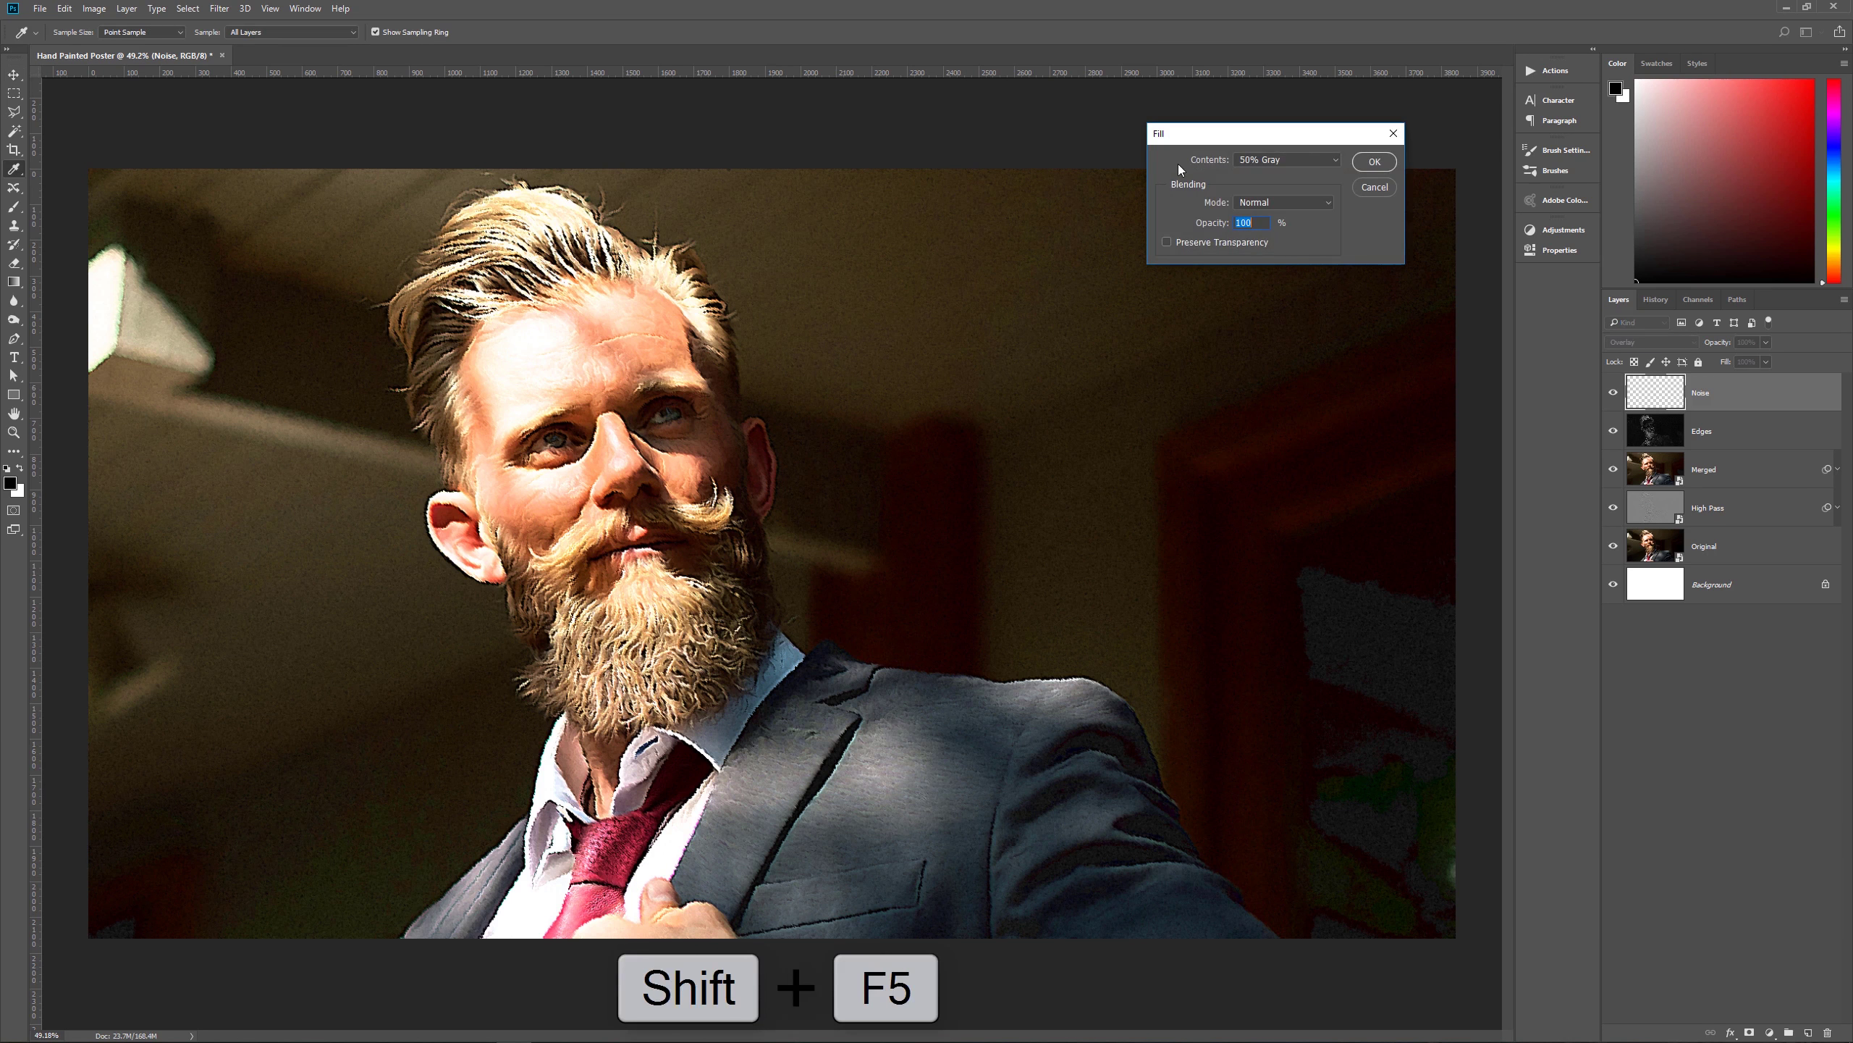
drag(1199, 139, 1117, 124)
click(1161, 148)
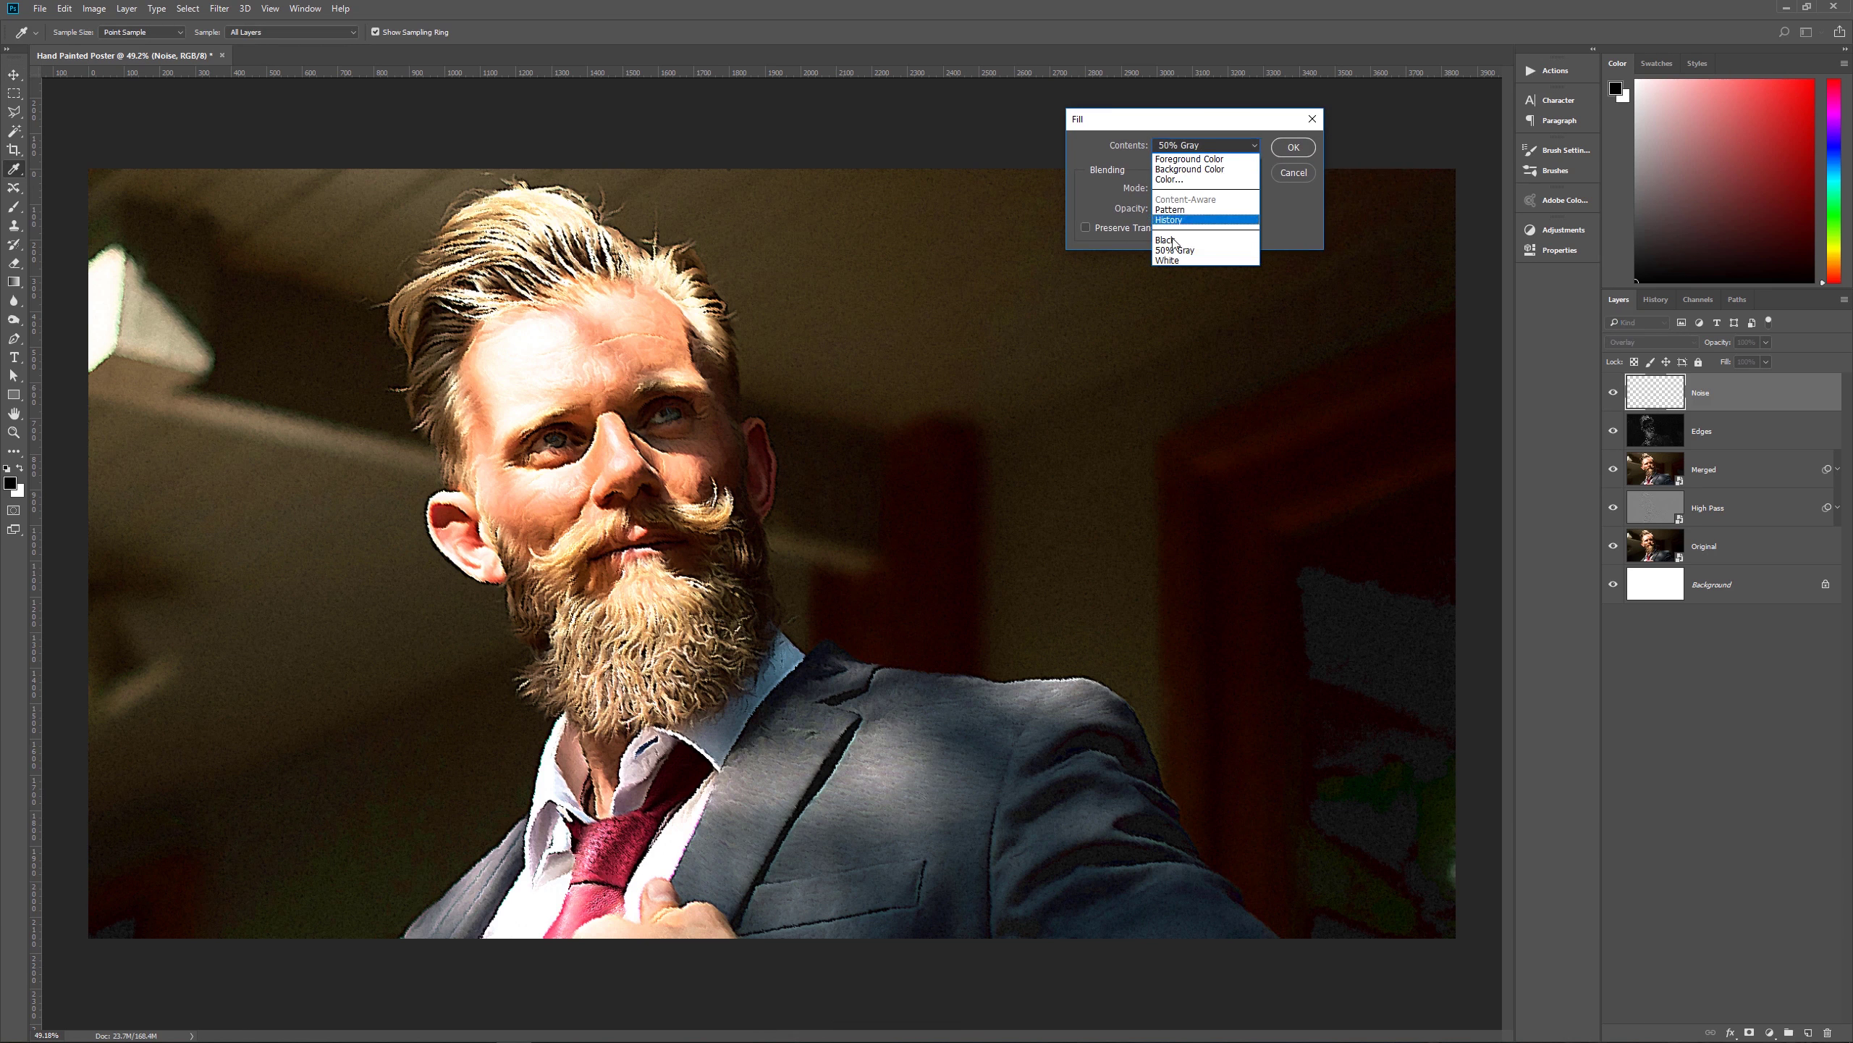
click(1171, 251)
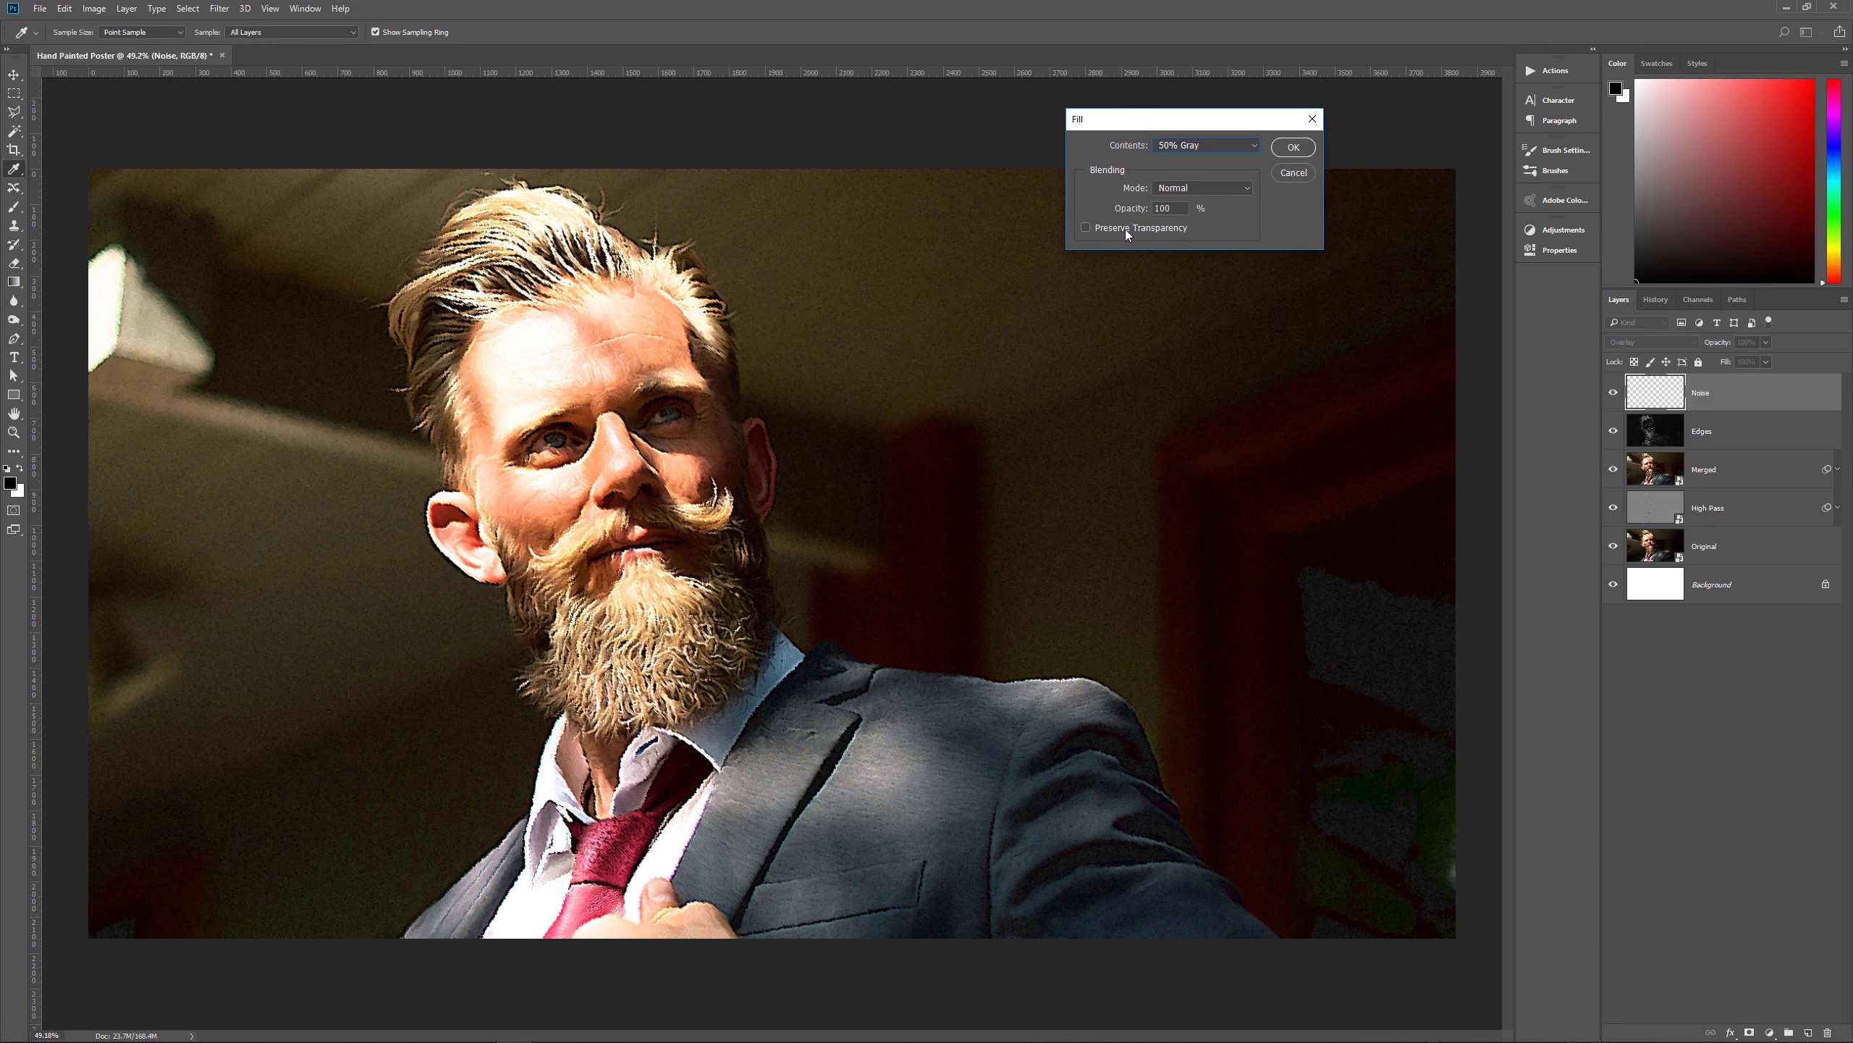
click(1292, 147)
key(v)
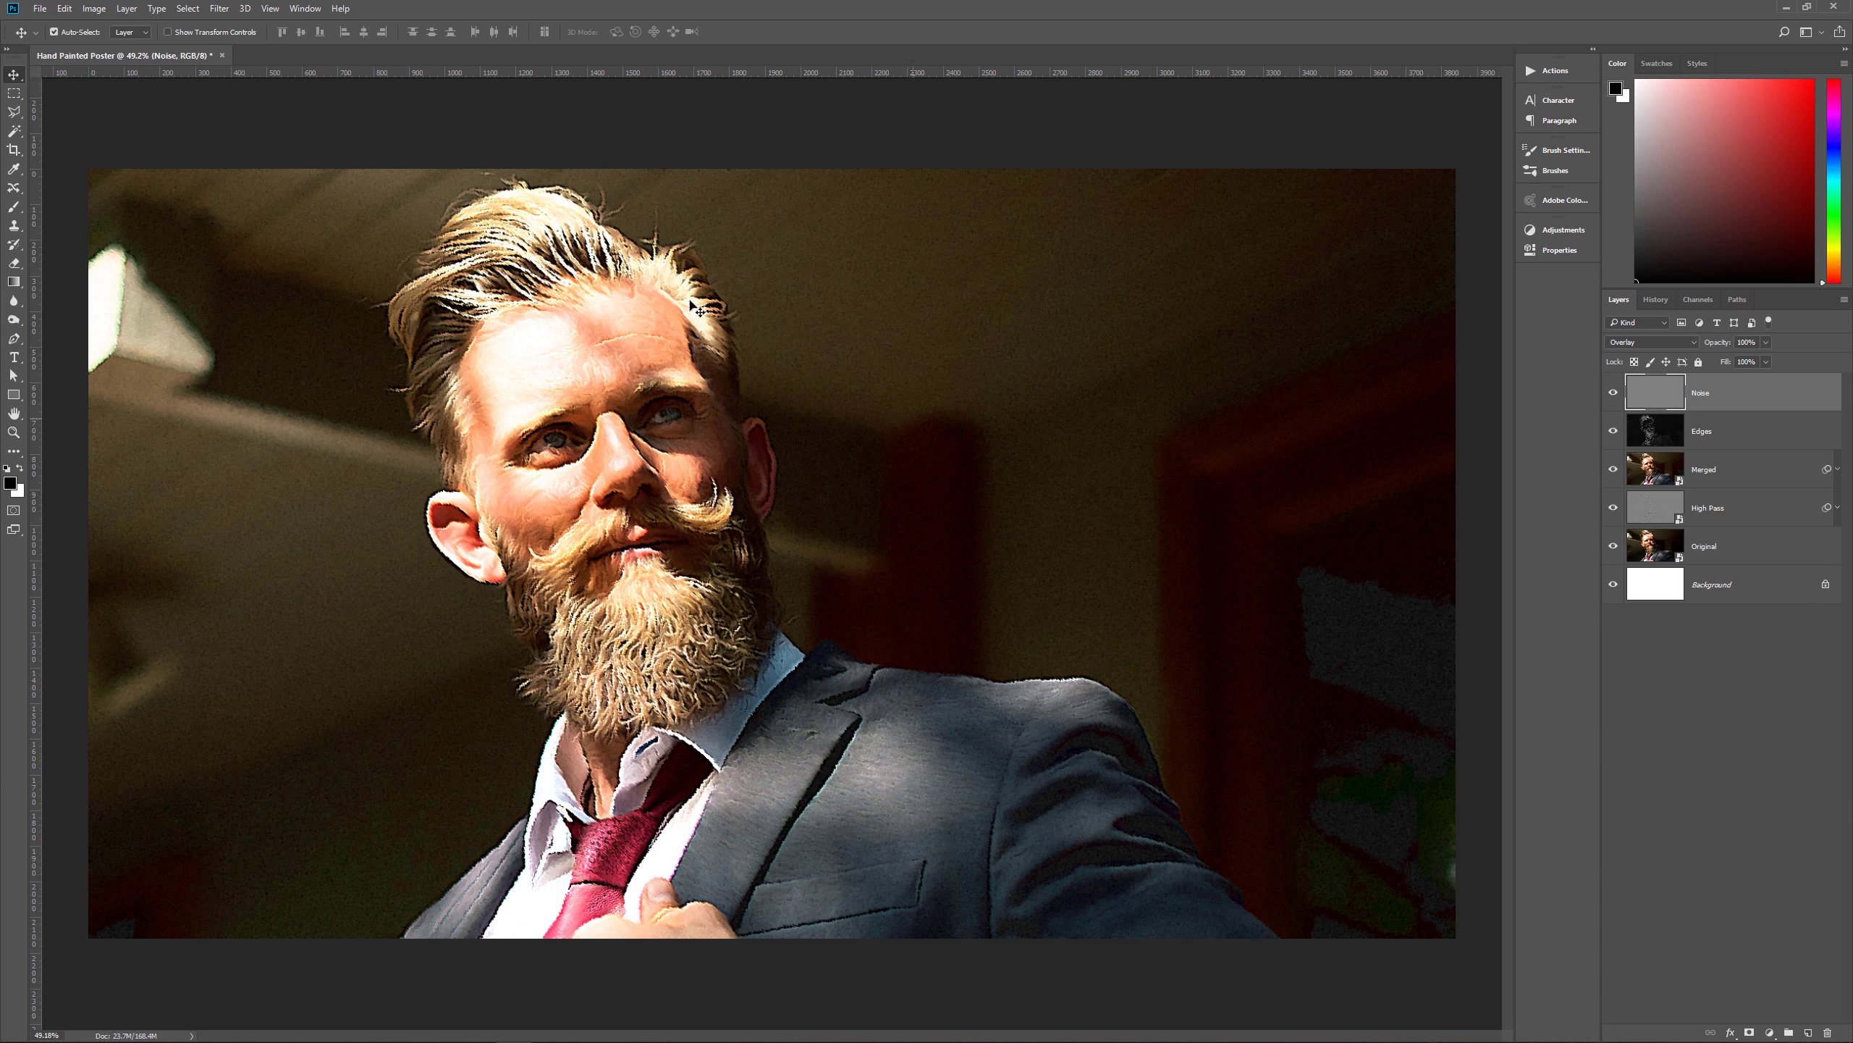
- Apply Add Noise to the Noise layer with a 50% amount, Gaussian distribution and Monochromatic enabled
click(220, 10)
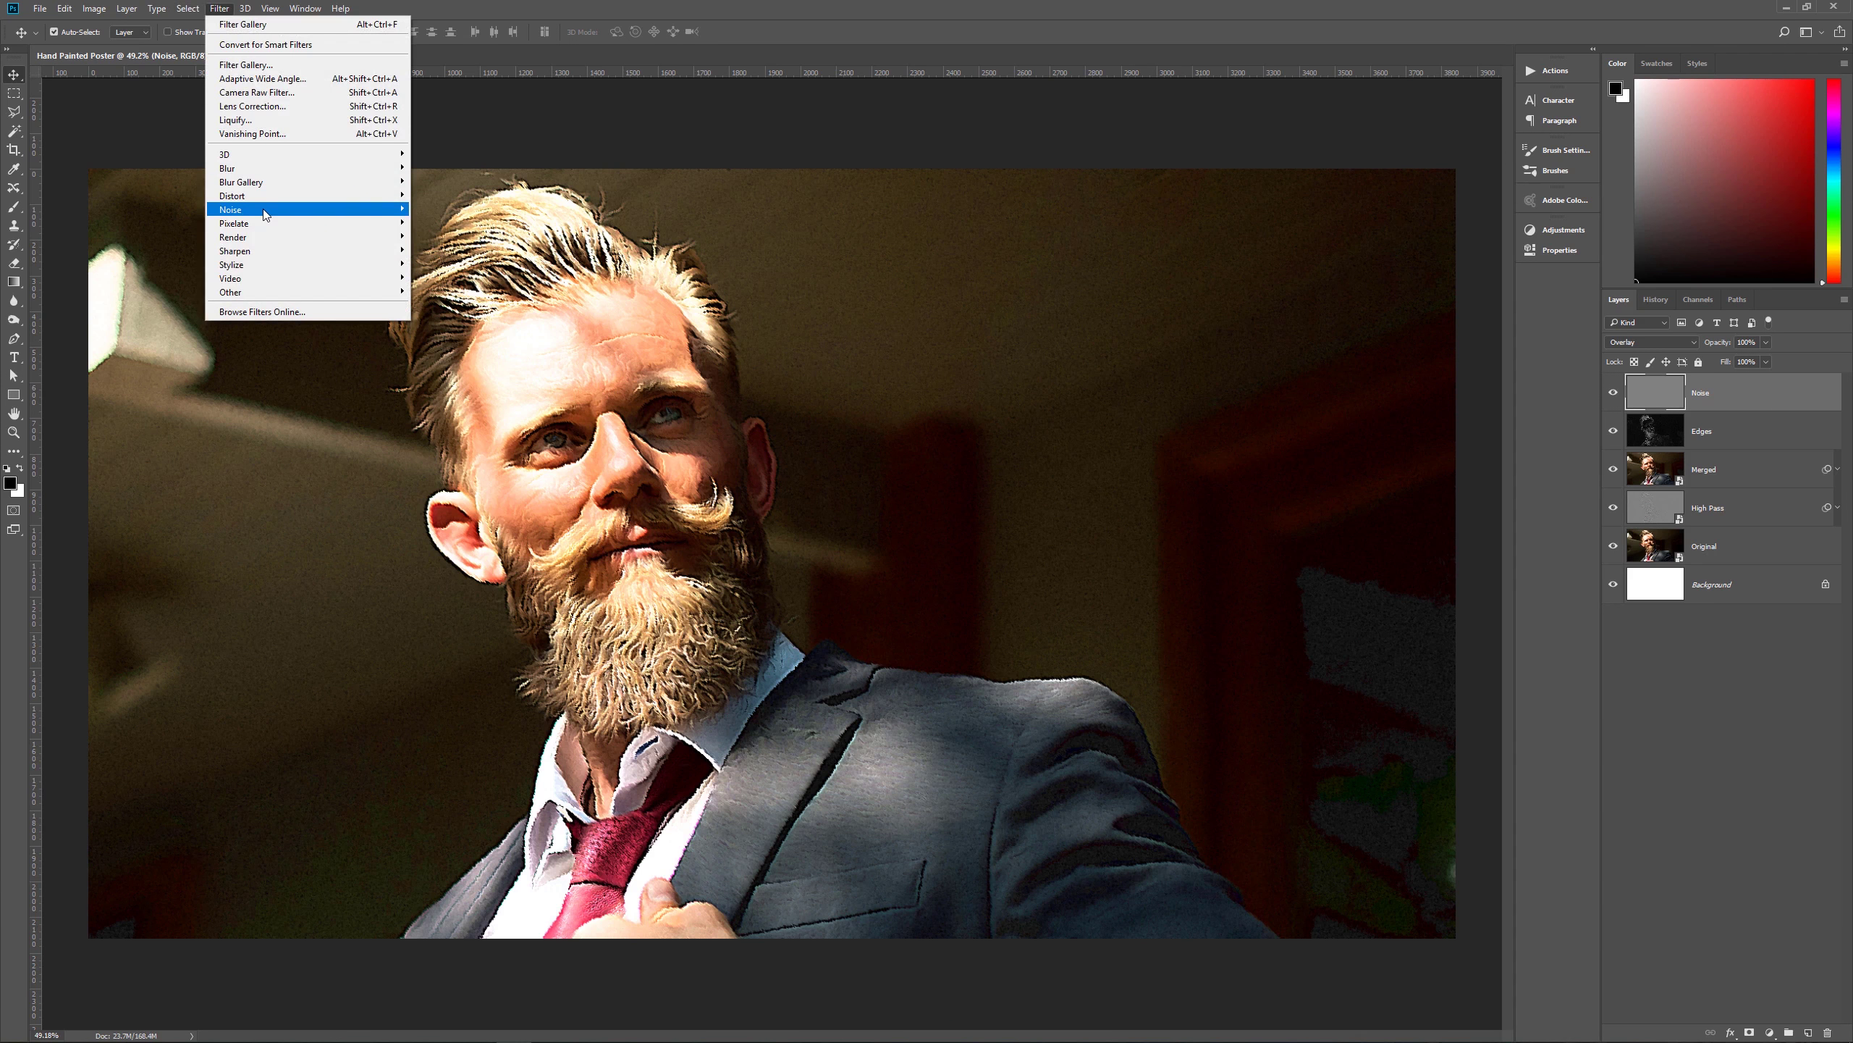
mouse_move(330, 210)
click(444, 209)
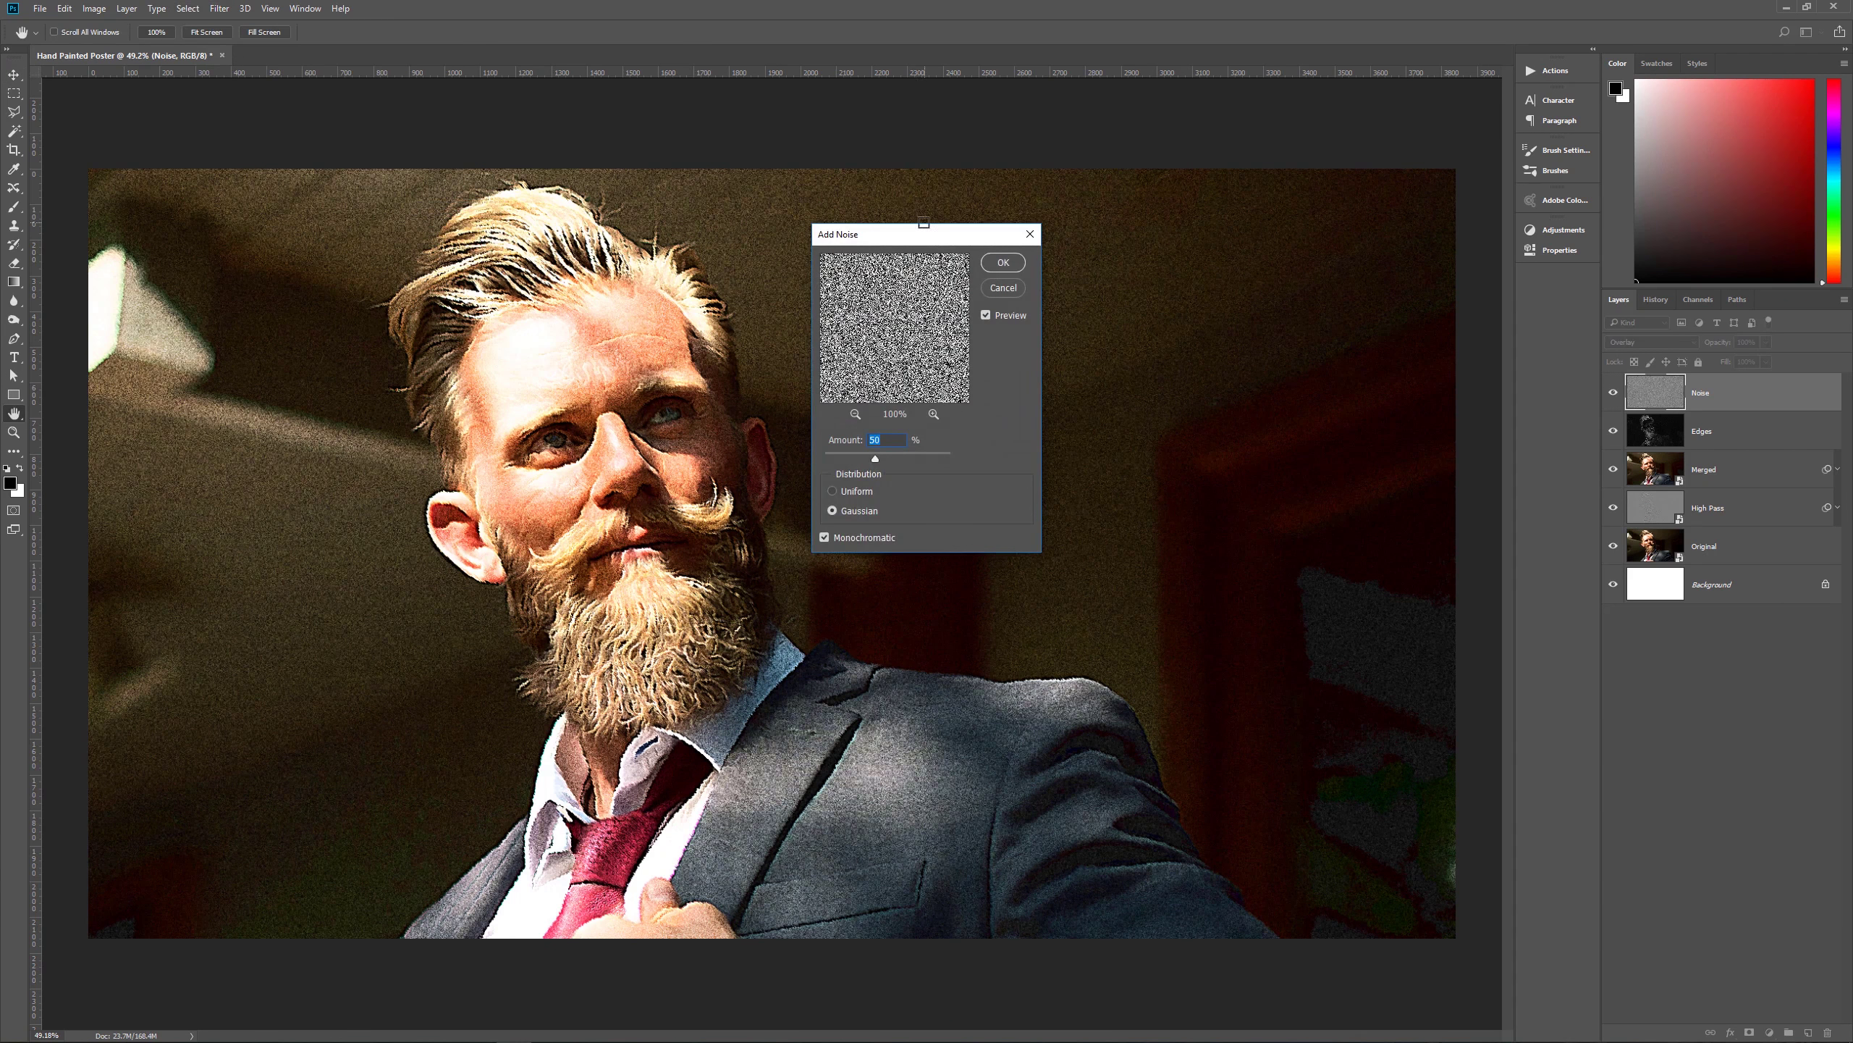
drag(925, 235, 1076, 137)
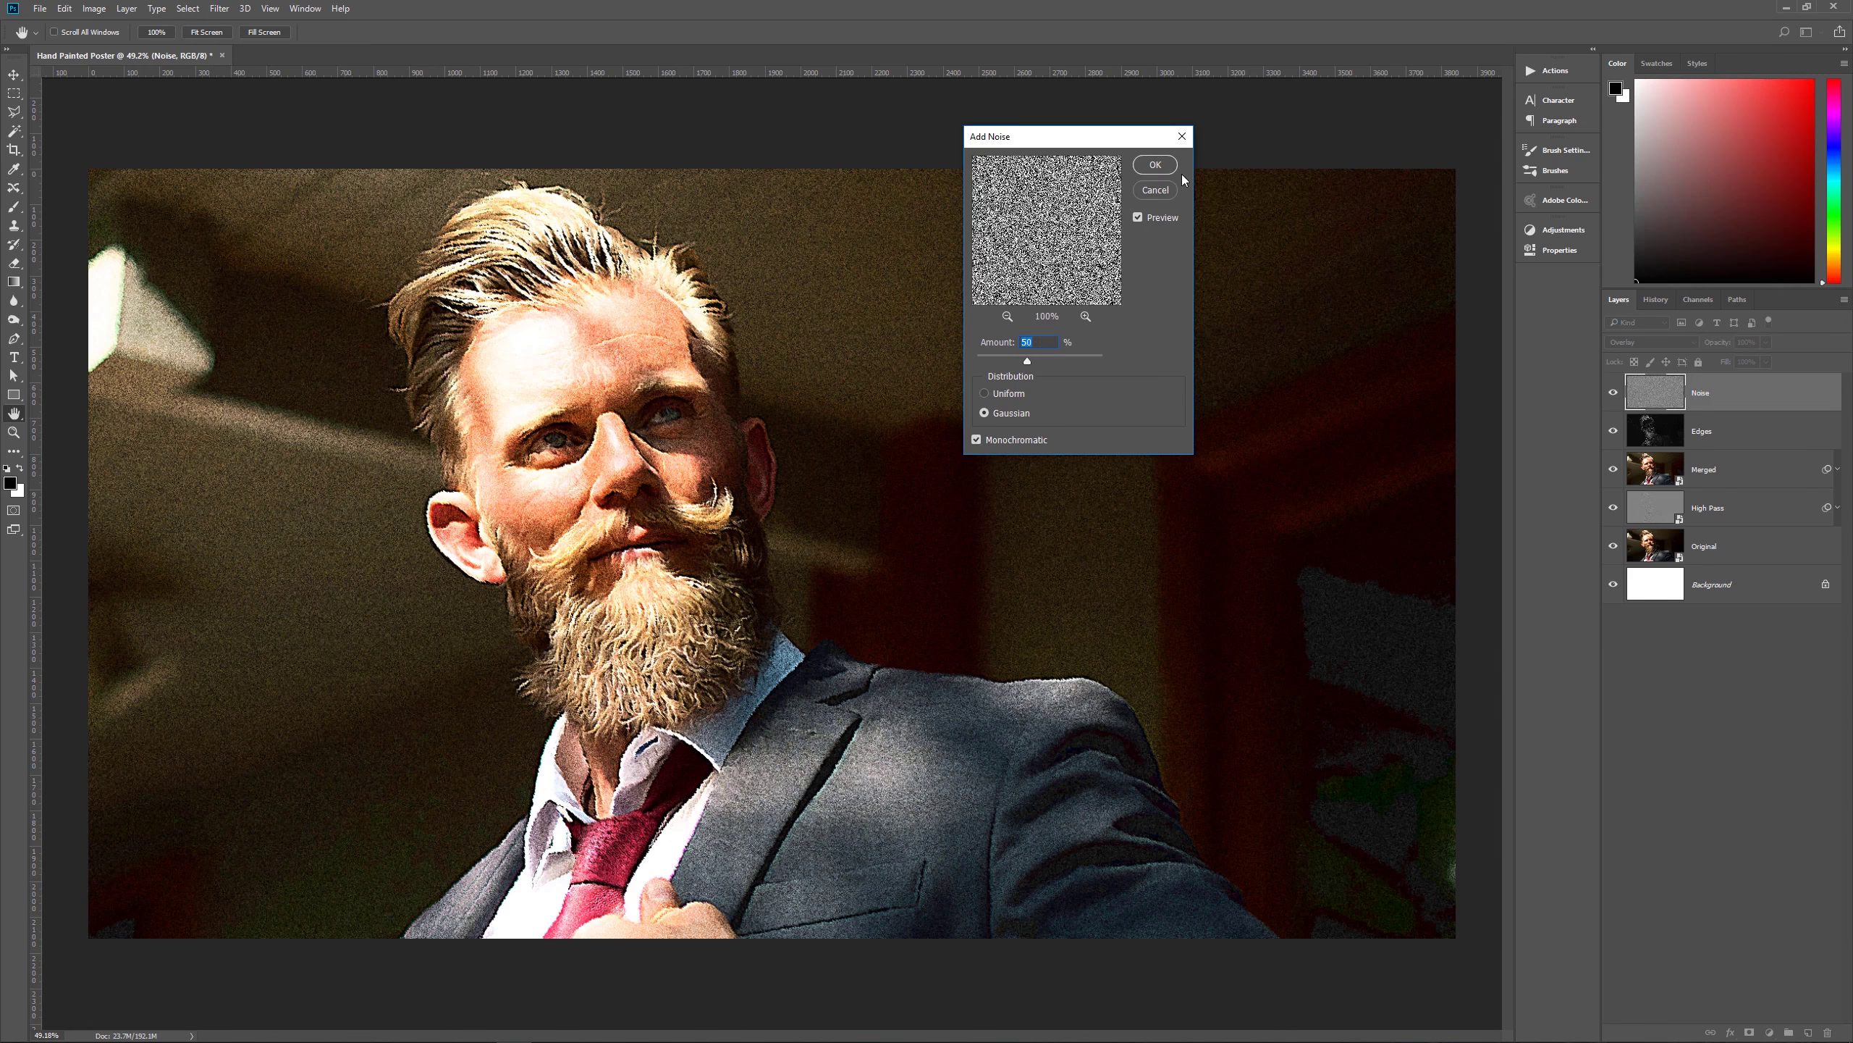
click(1161, 162)
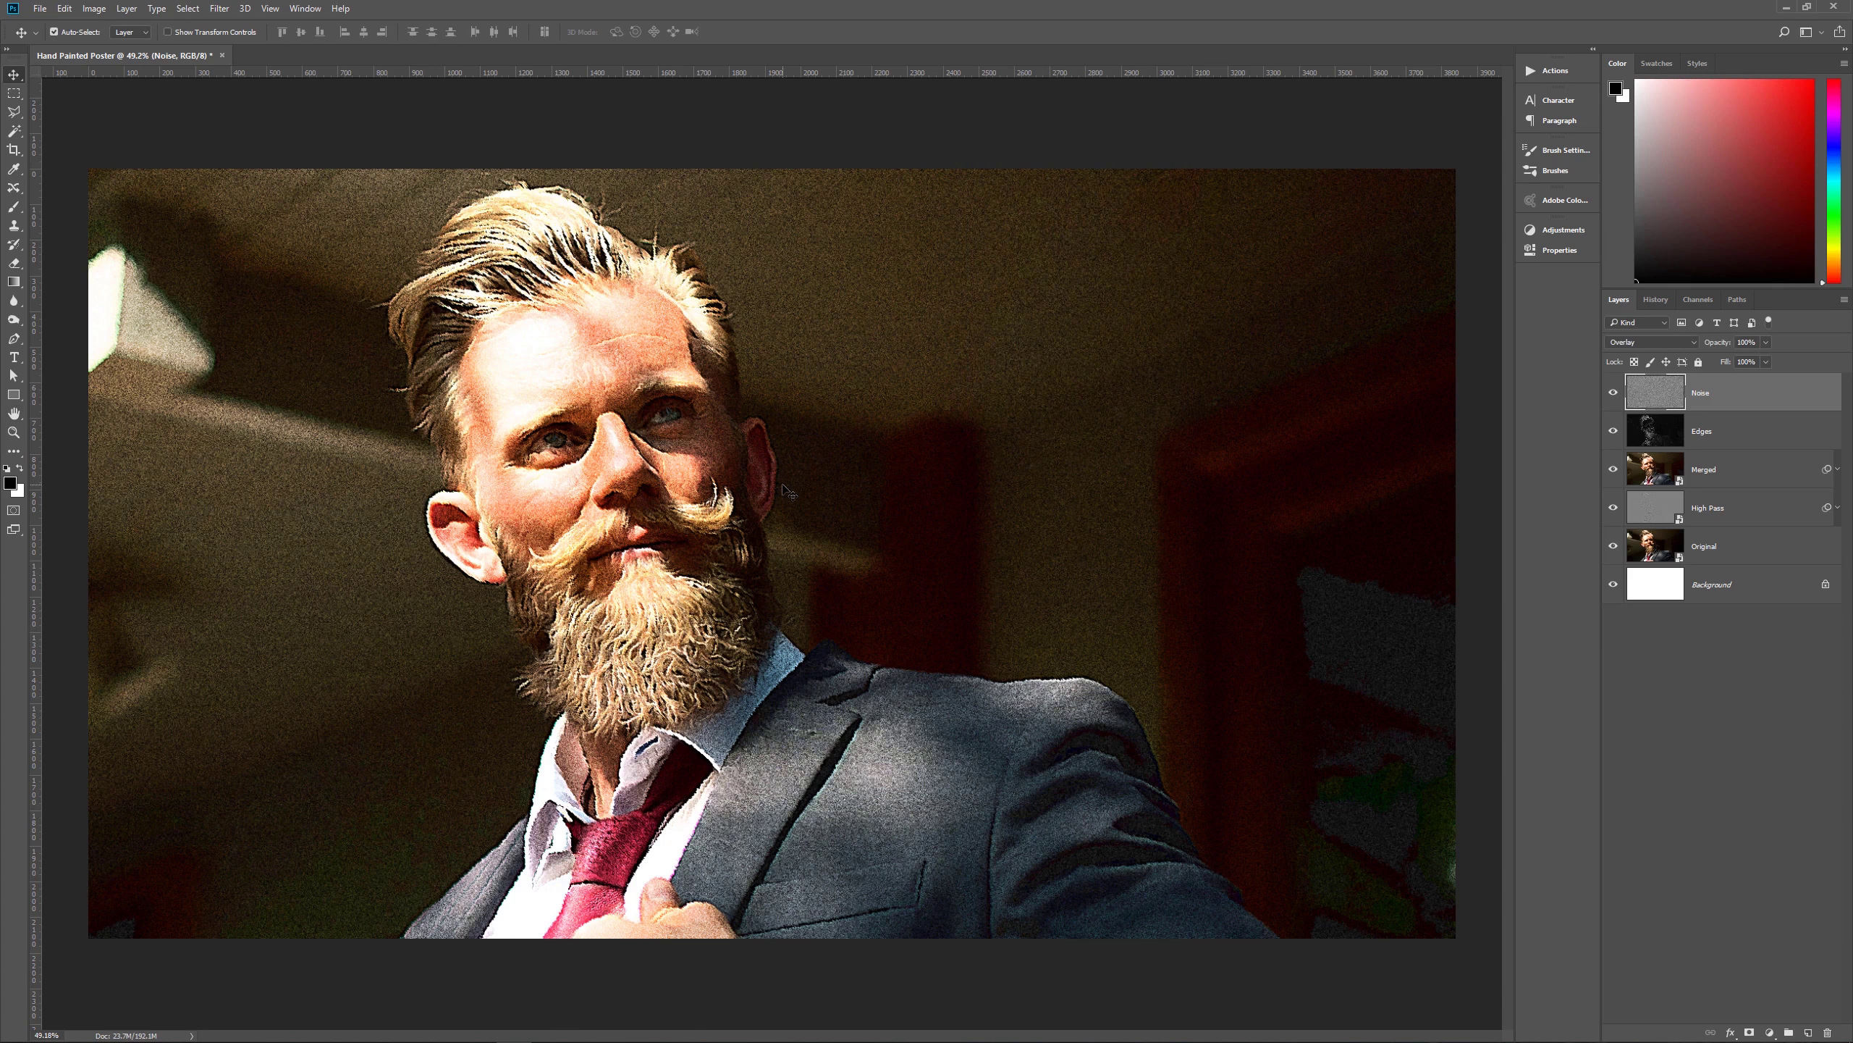